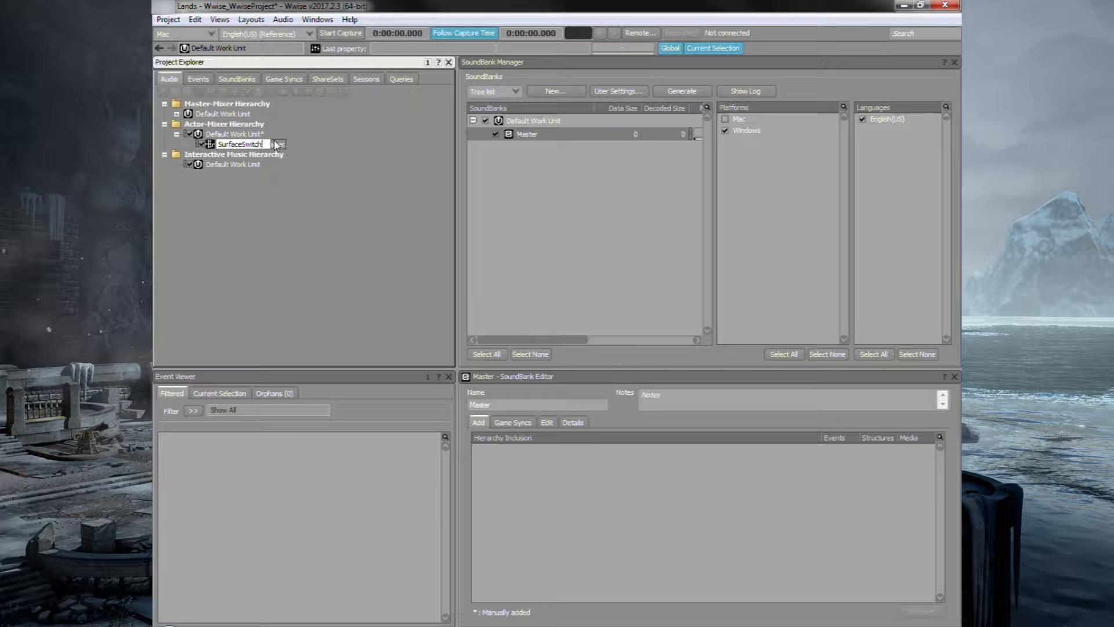
Step: Name the switch container SurfaceSwitch and create two random containers inside it named Stone and Snow
key("Return")
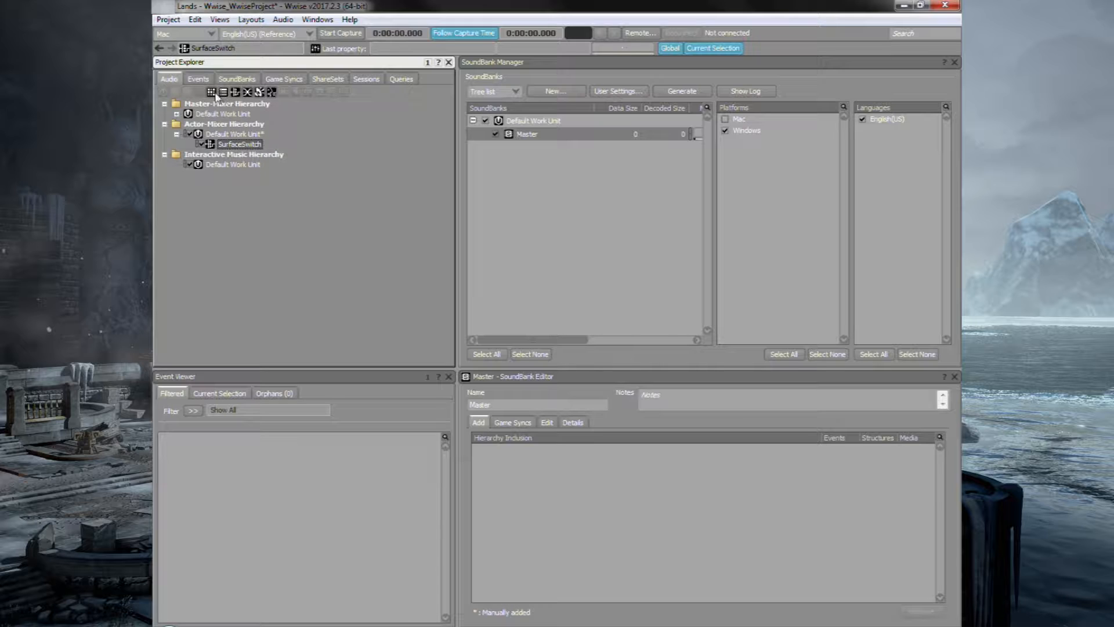
left_click(214, 93)
type("Stone")
key("Return")
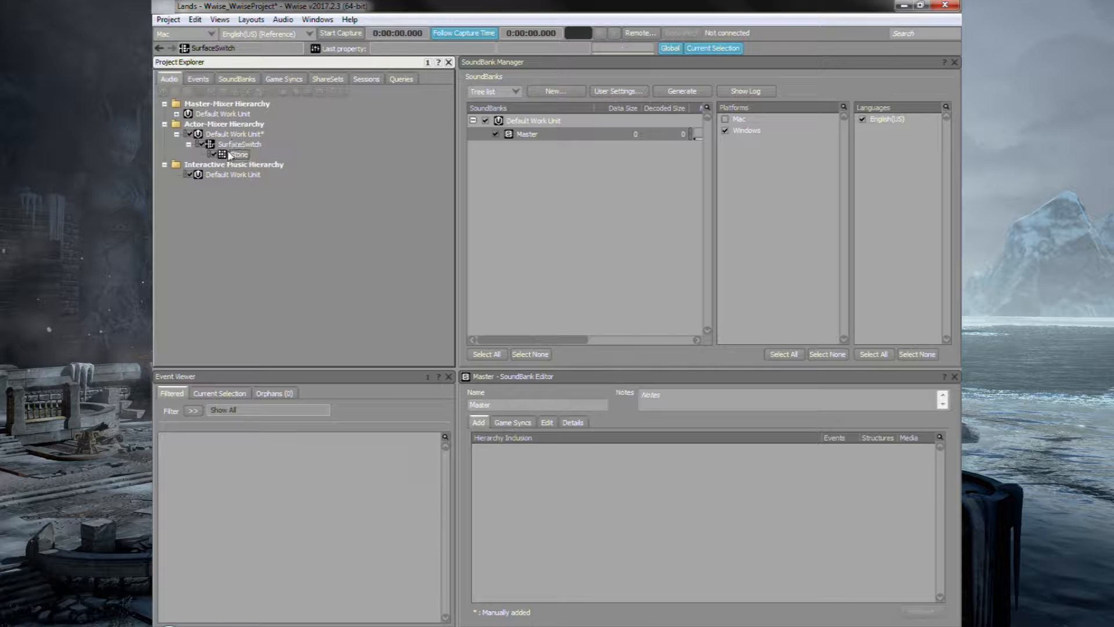
left_click(214, 94)
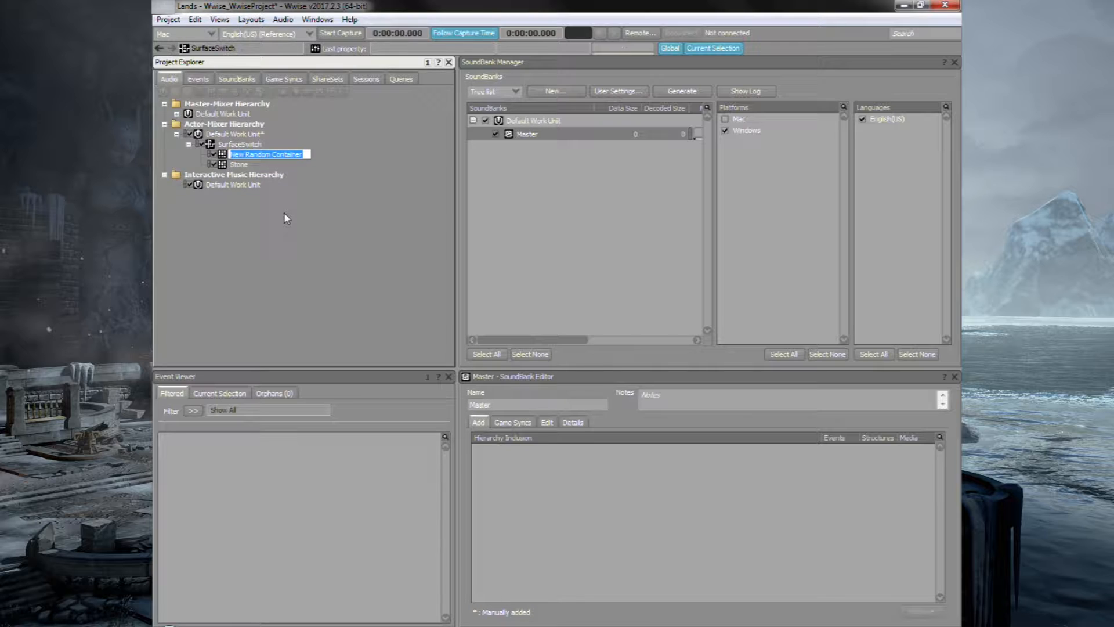
type("Snow")
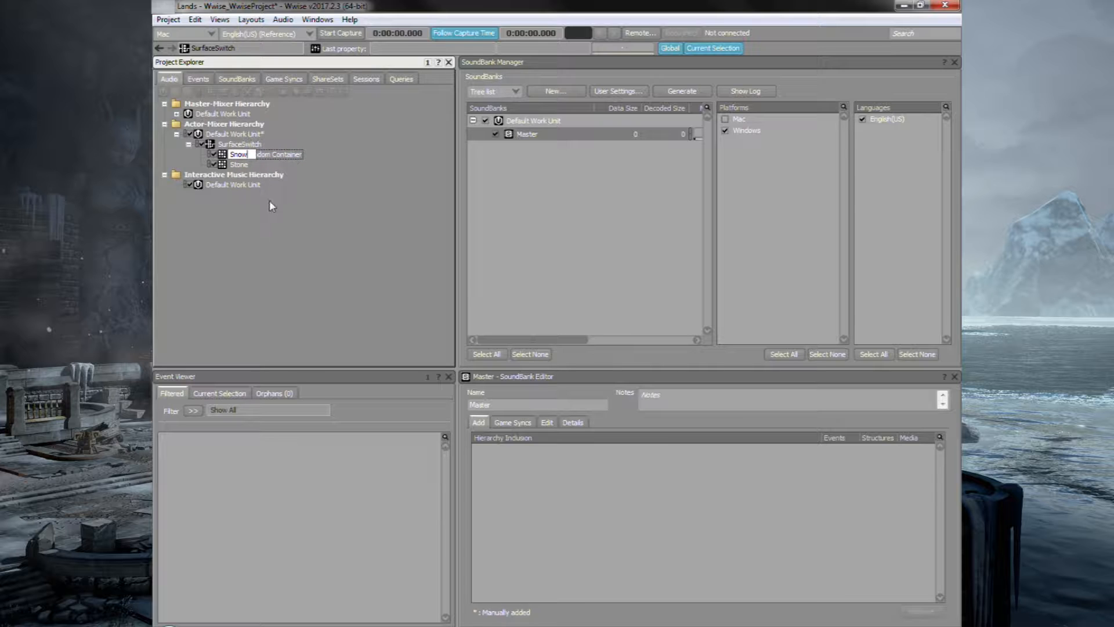
key("Return")
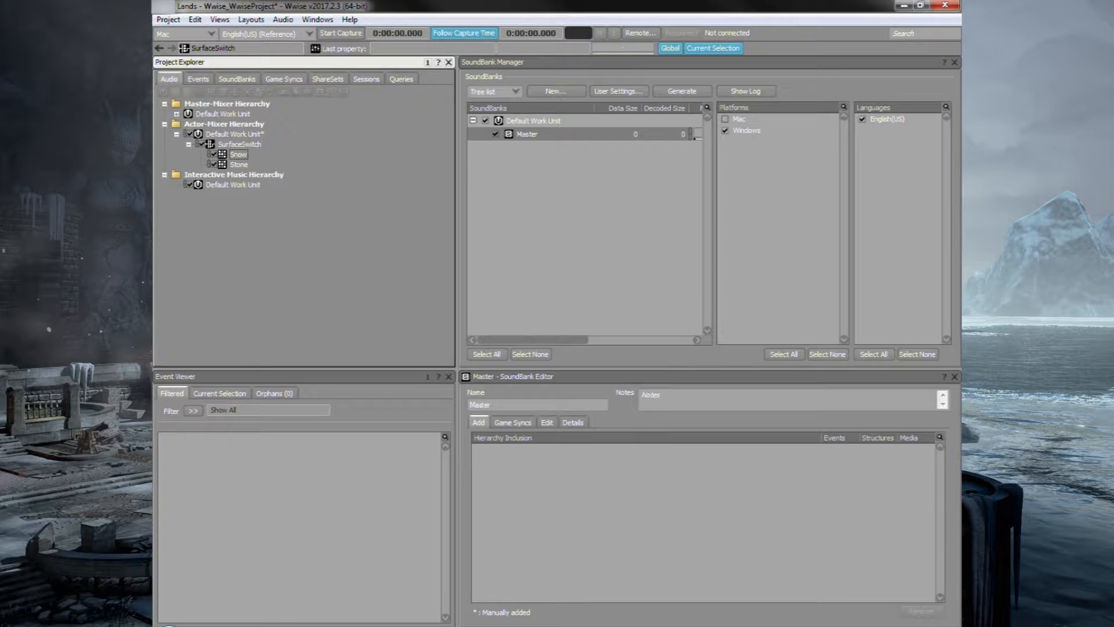
Step: Import Footsteps - Deep Snow 1 to 7 from the Deep Snow folder into the Snow container, replacing the existing originals
key("alt+Tab")
left_click_drag(957, 151, 586, 91)
left_click(585, 159)
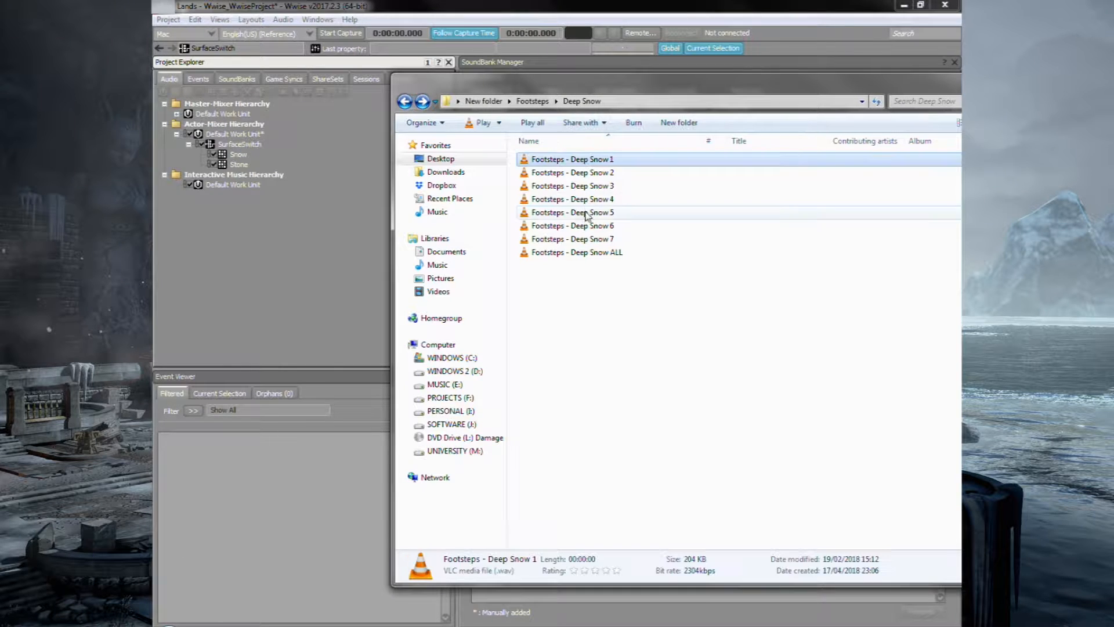
left_click(580, 239, "shift")
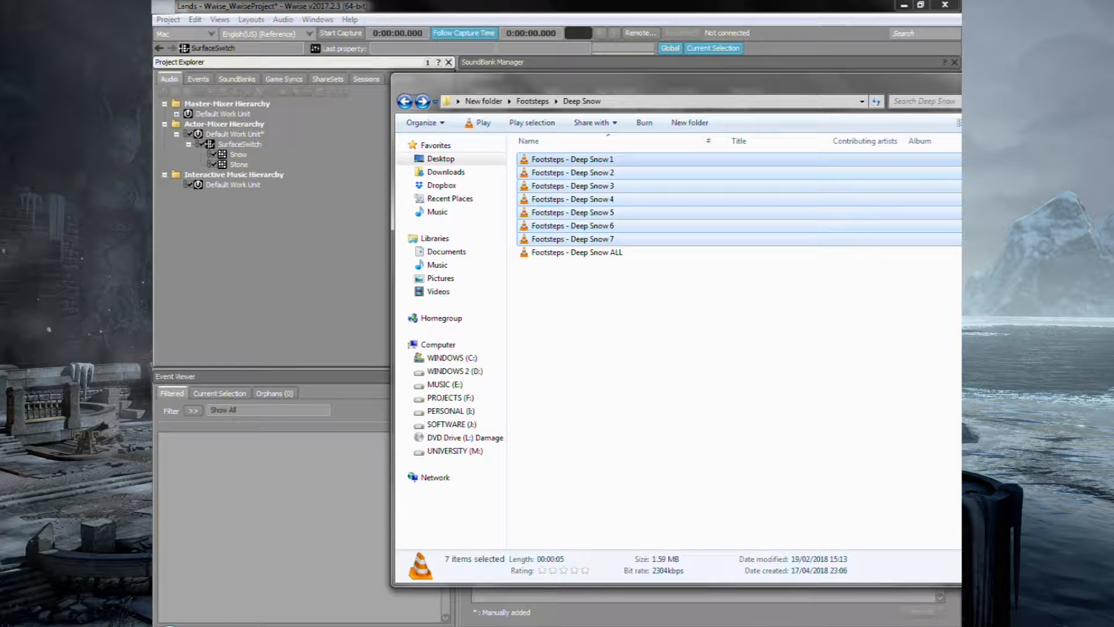
left_click_drag(580, 232, 237, 154)
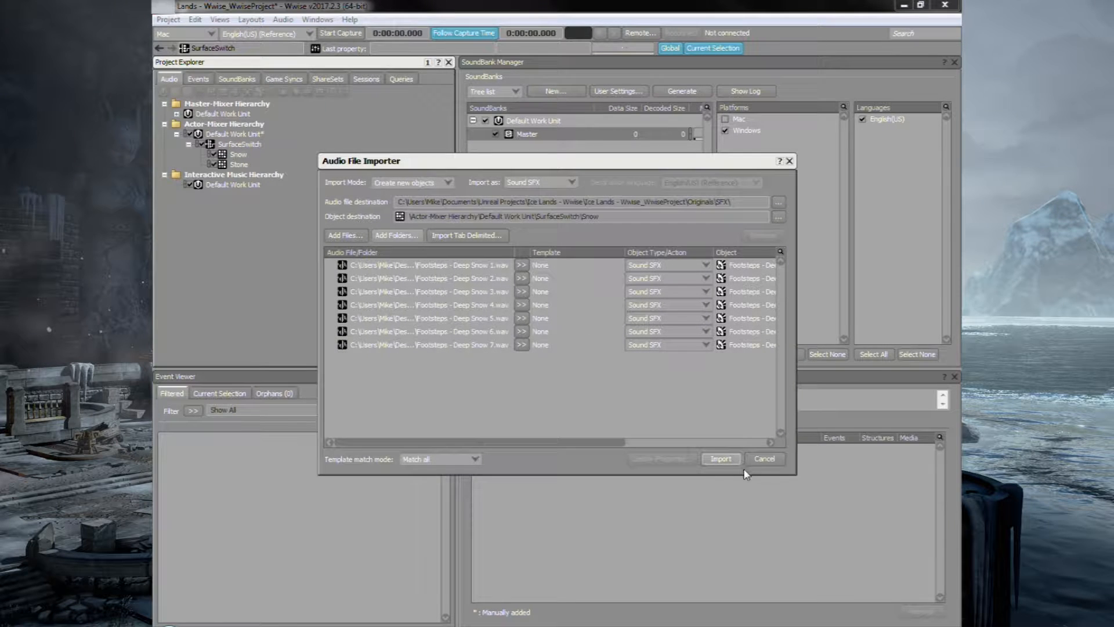
left_click(726, 460)
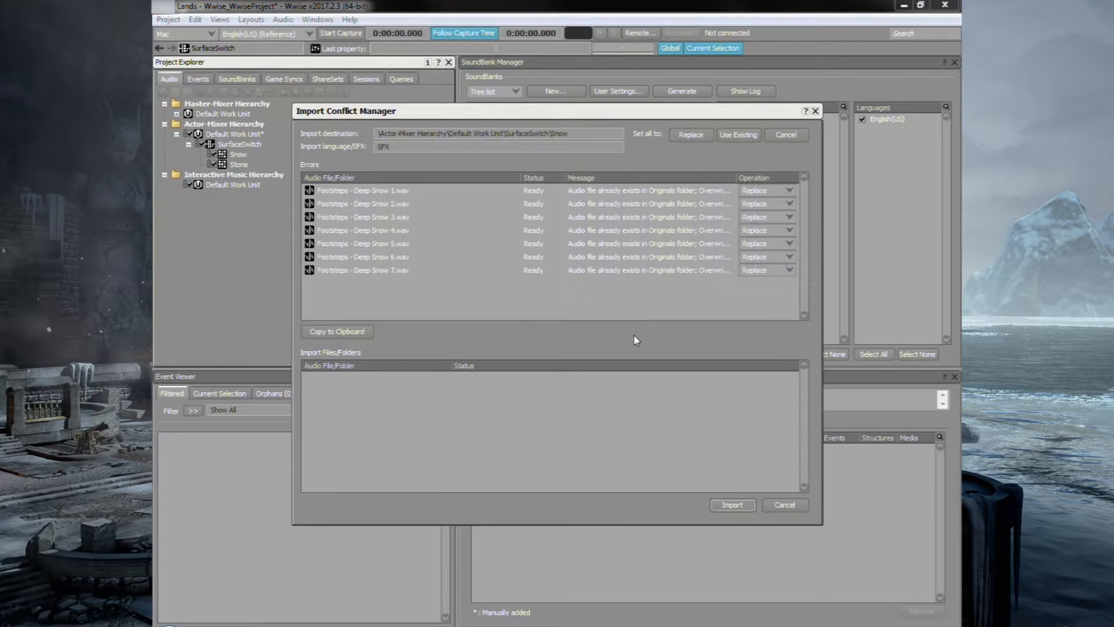
left_click(732, 505)
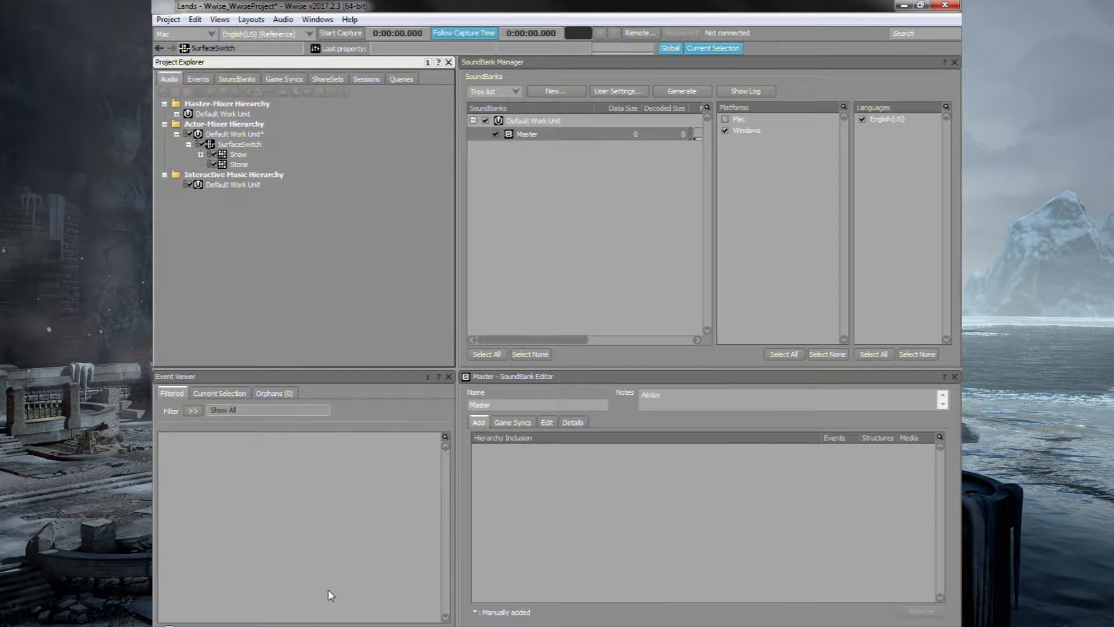
Step: Import Footsteps - Lose Stone Surface 1 to 7 from the Lose Stone Surface folder into the Stone container
key("alt+Tab")
left_click(533, 101)
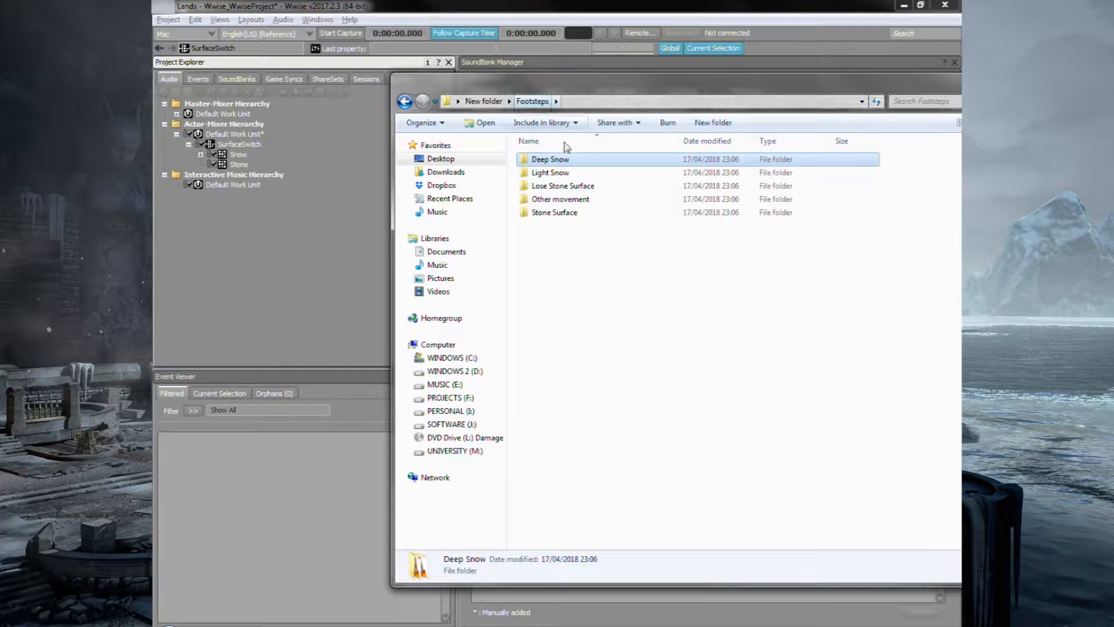
double_click(573, 188)
left_click(565, 240)
left_click(566, 161, "shift")
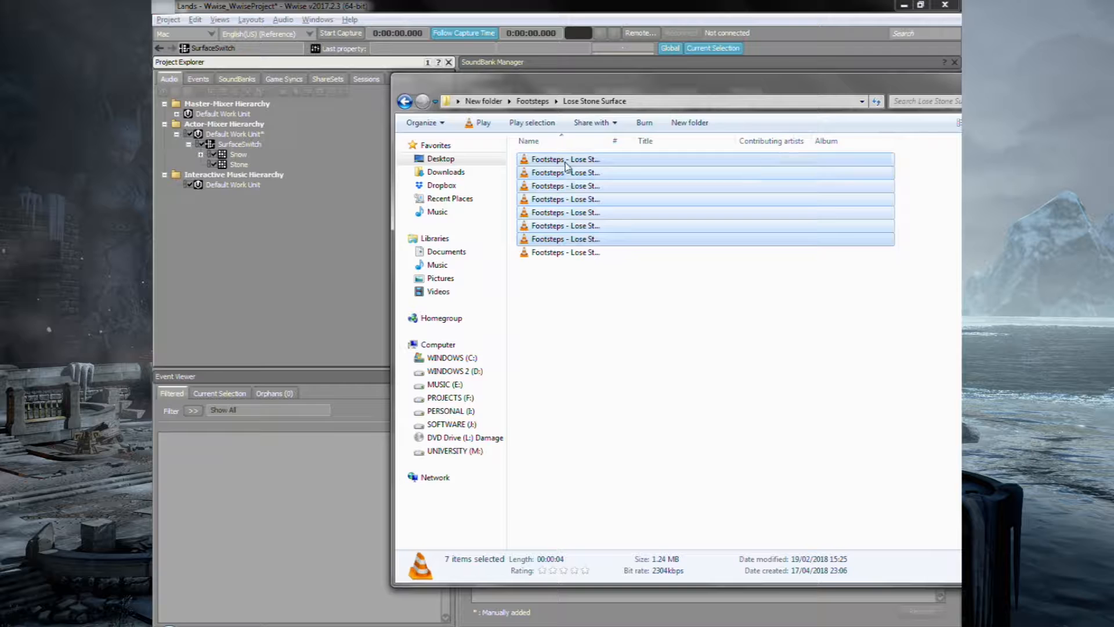
key("Return")
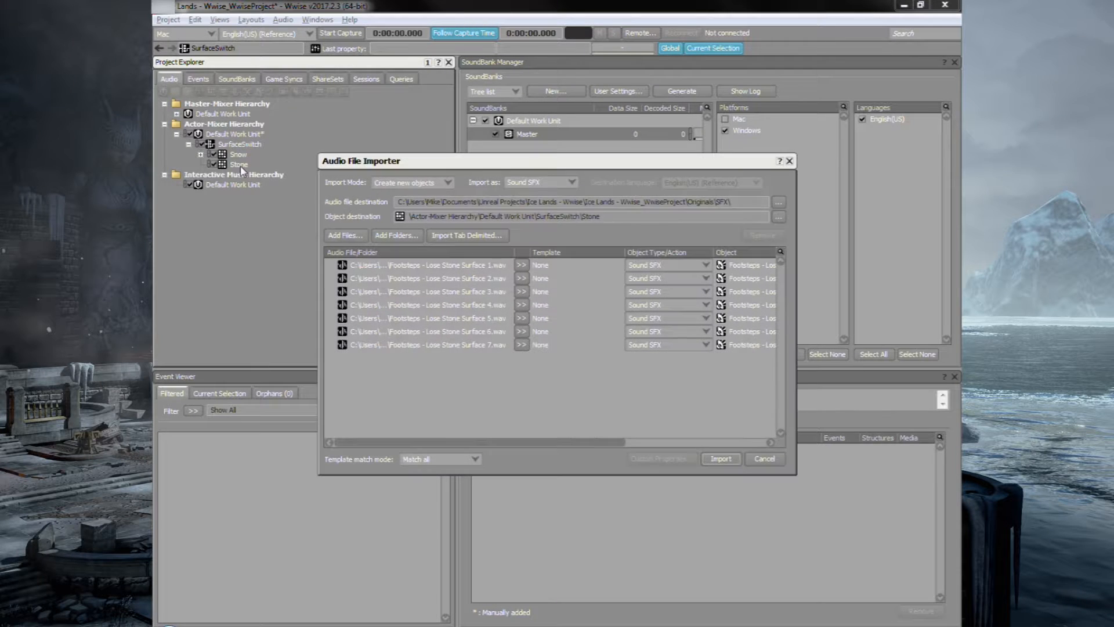
left_click(723, 458)
left_click(731, 504)
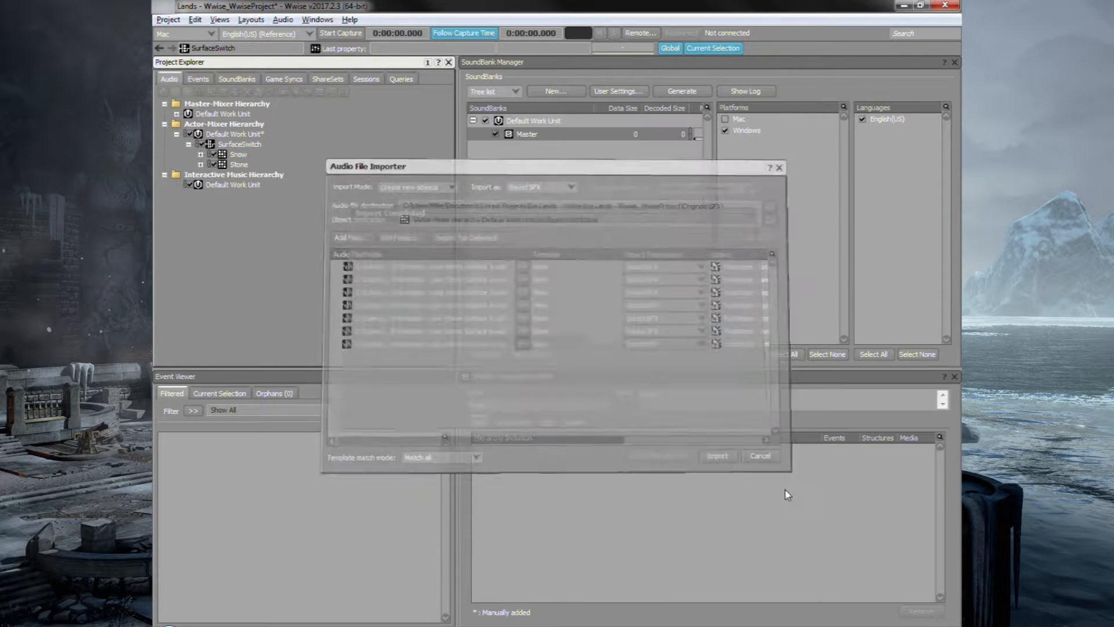
Step: Switch to the layout with the property editor and transport control, and audition the Snow and Stone containers
left_click(240, 155)
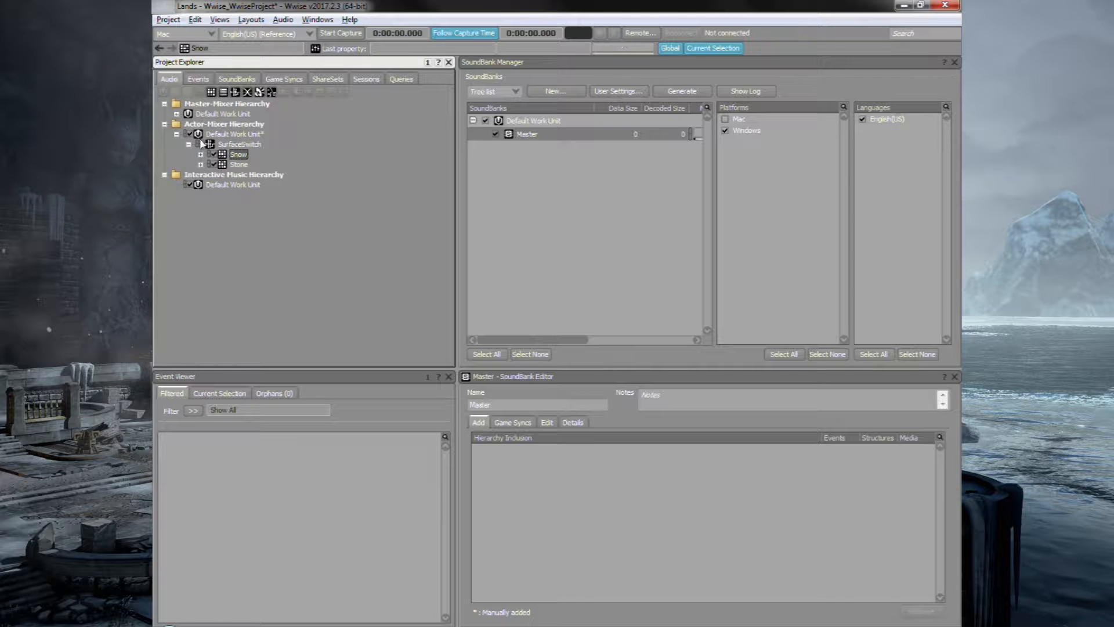
key("F5")
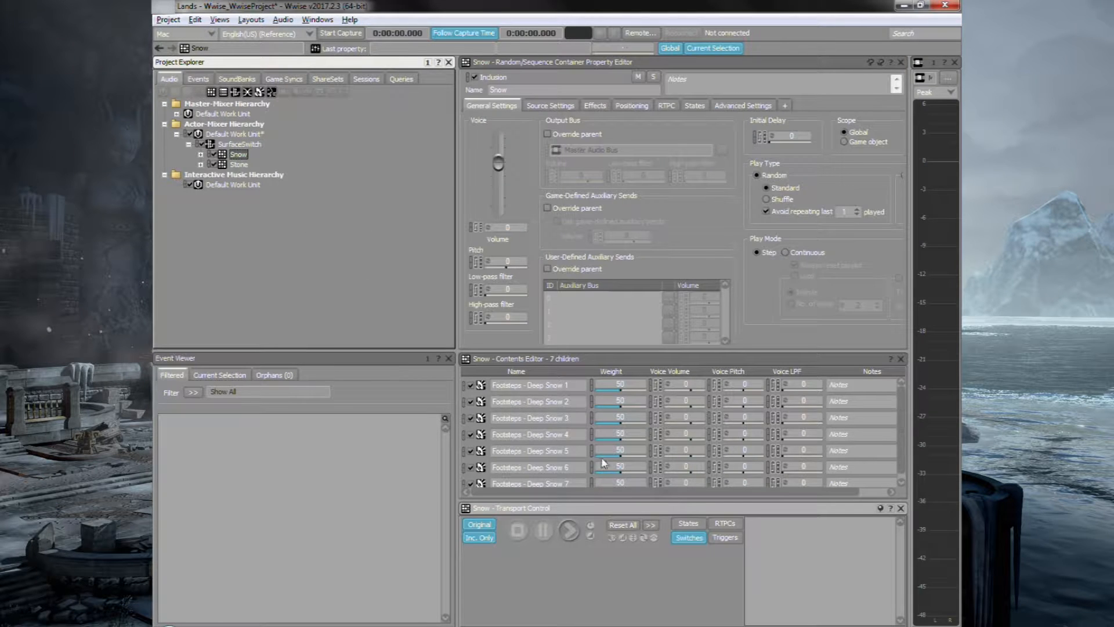
left_click(576, 529)
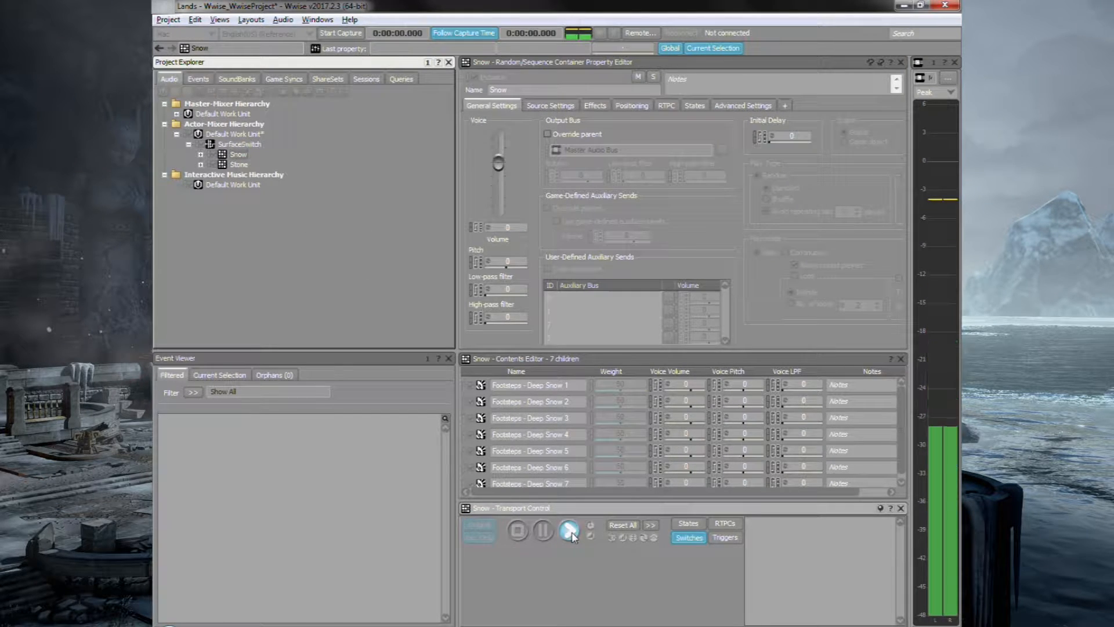
left_click(238, 165)
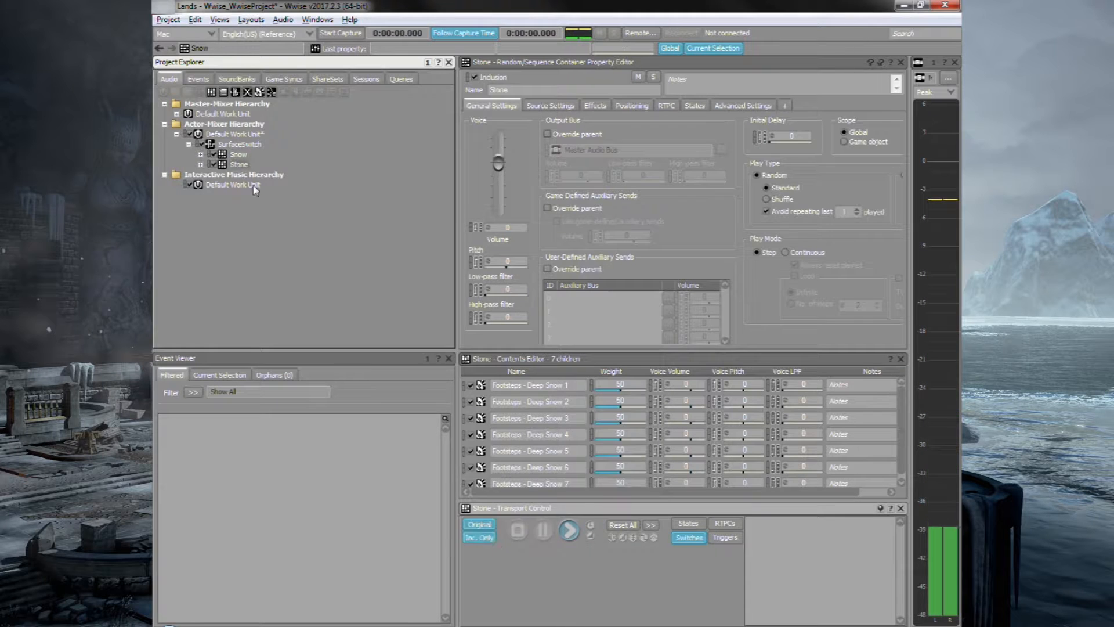
left_click(569, 530)
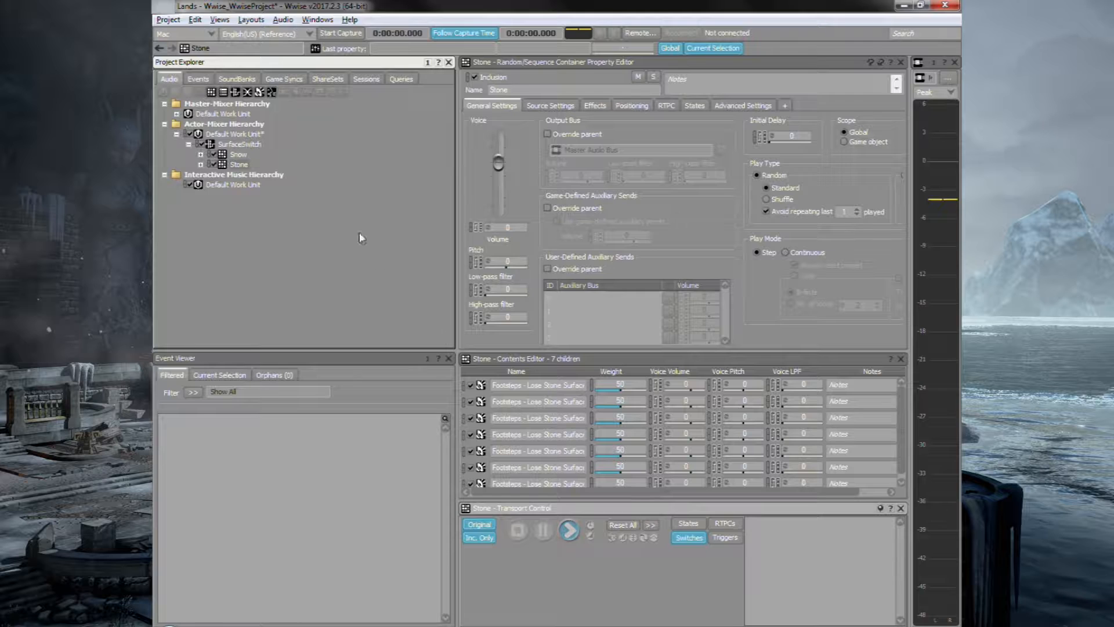
Step: Create two random containers named Scrapes and Motors directly under the Actor-Mixer Hierarchy's Default Work Unit
left_click(235, 134)
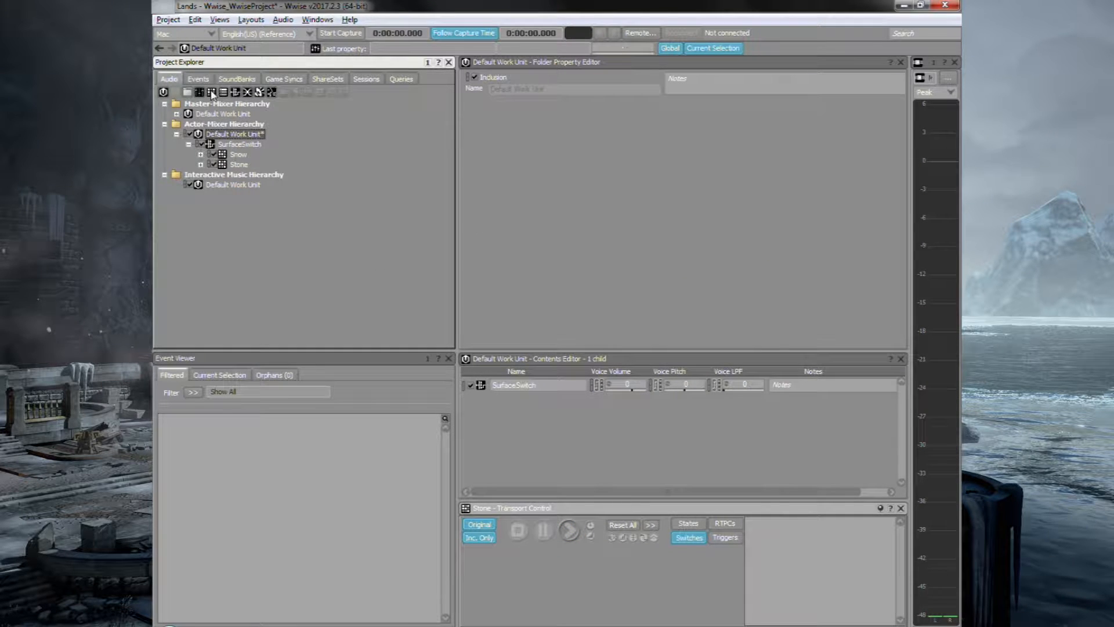
left_click(212, 92)
type("Scrapes")
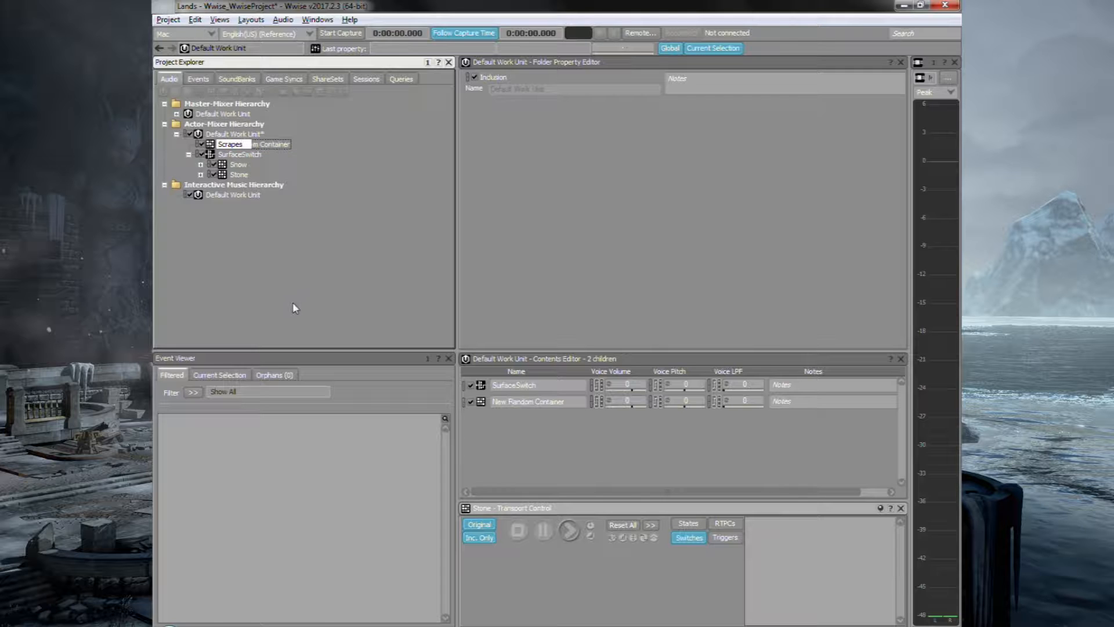
key("Return")
left_click(219, 136)
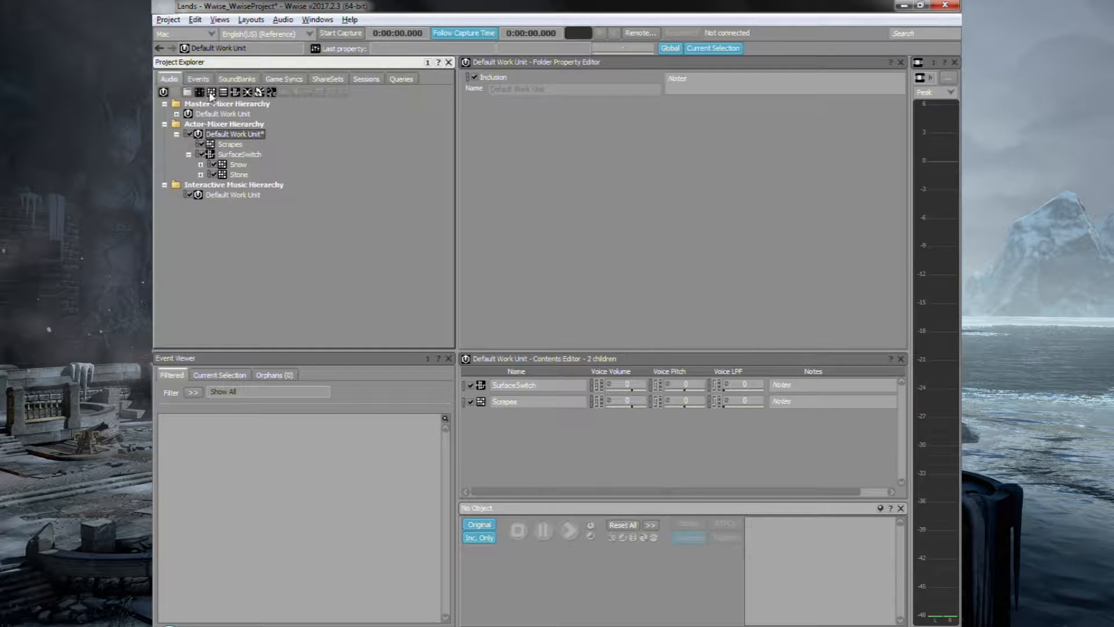
left_click(211, 92)
type("Motors")
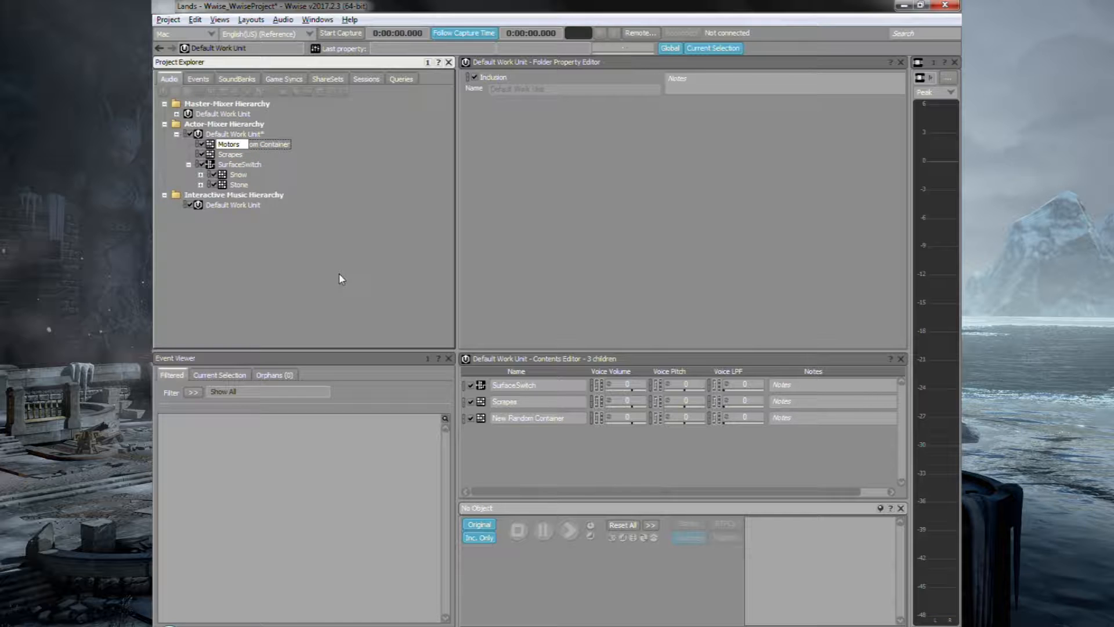
key("Return")
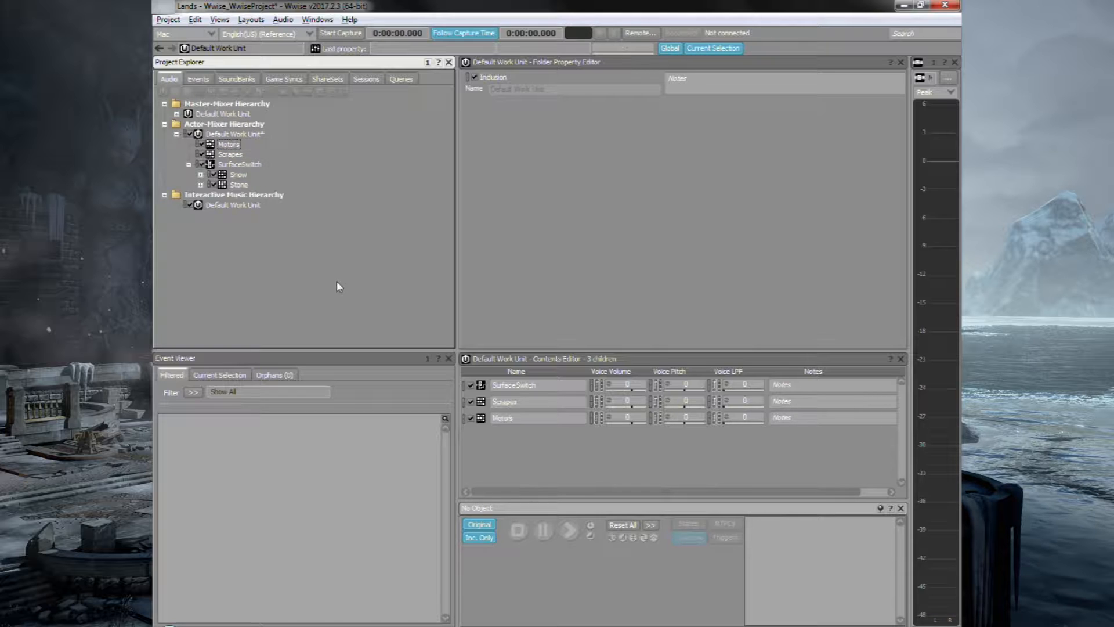
Step: Import Motor 1 to 4 from the Other movement folder into the Motors container, replacing the existing originals
left_click(209, 624)
double_click(539, 173)
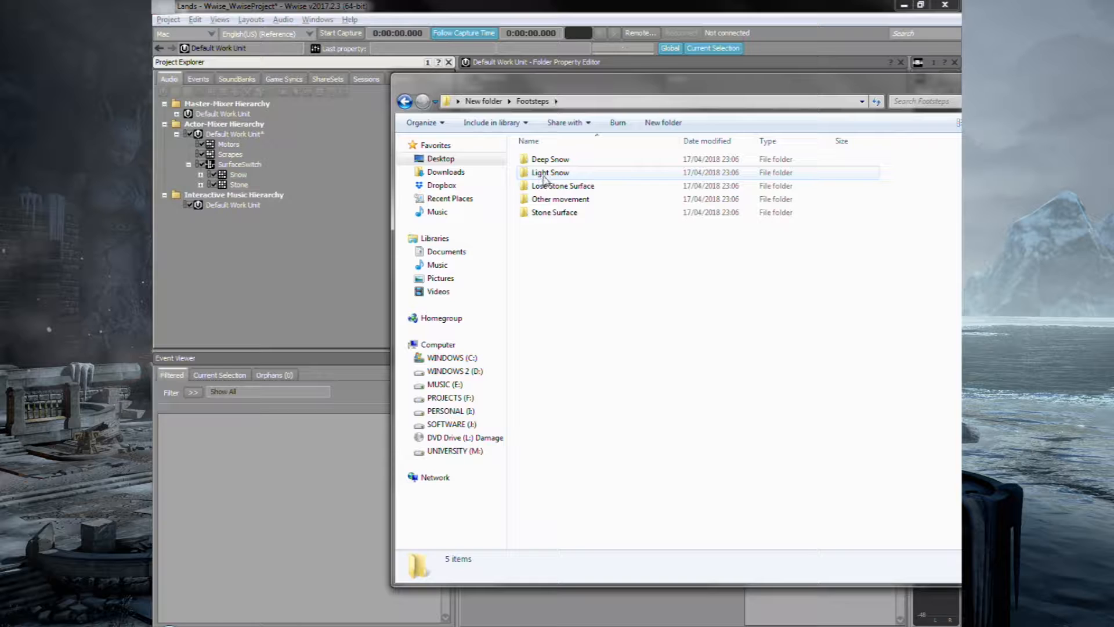
double_click(557, 199)
left_click(556, 160)
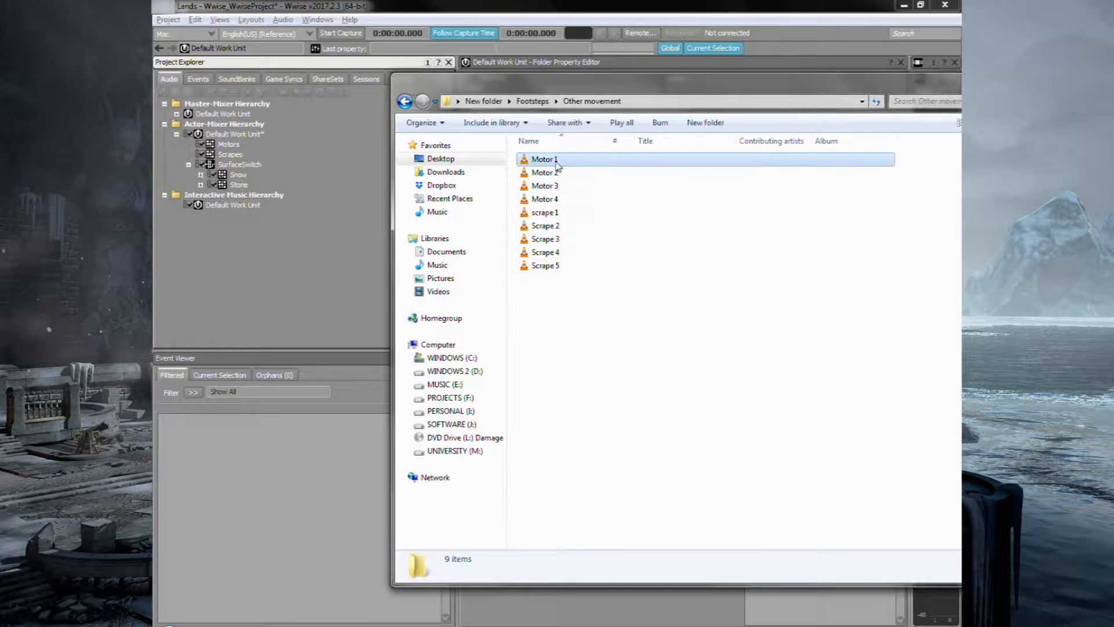
left_click(555, 199, "shift")
left_click_drag(554, 167, 228, 144)
left_click(721, 459)
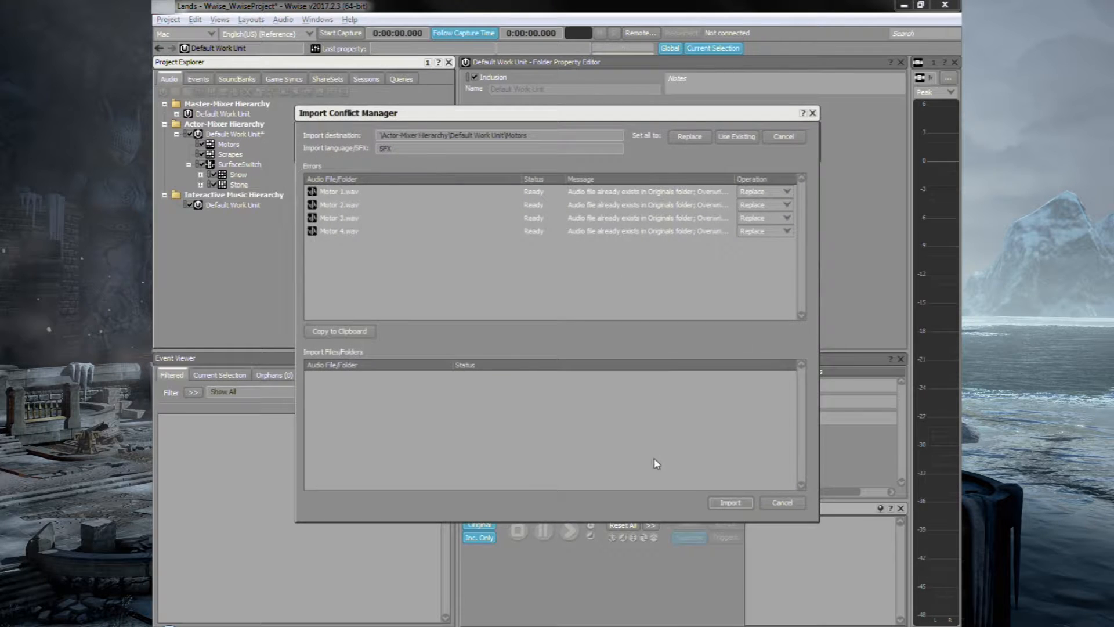
left_click(730, 502)
Step: Import Scrape 1 to 5 from the Other movement folder into the Scrapes container, replacing the existing originals
key("alt+Tab")
left_click(546, 213)
left_click(548, 265, "shift")
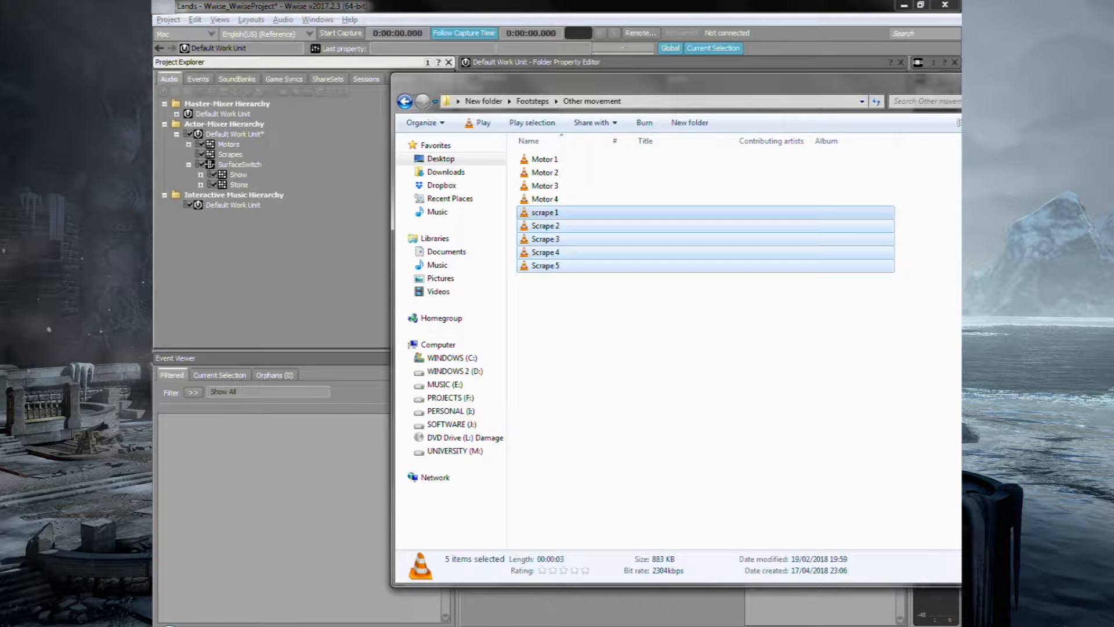
left_click_drag(546, 238, 230, 154)
left_click(722, 458)
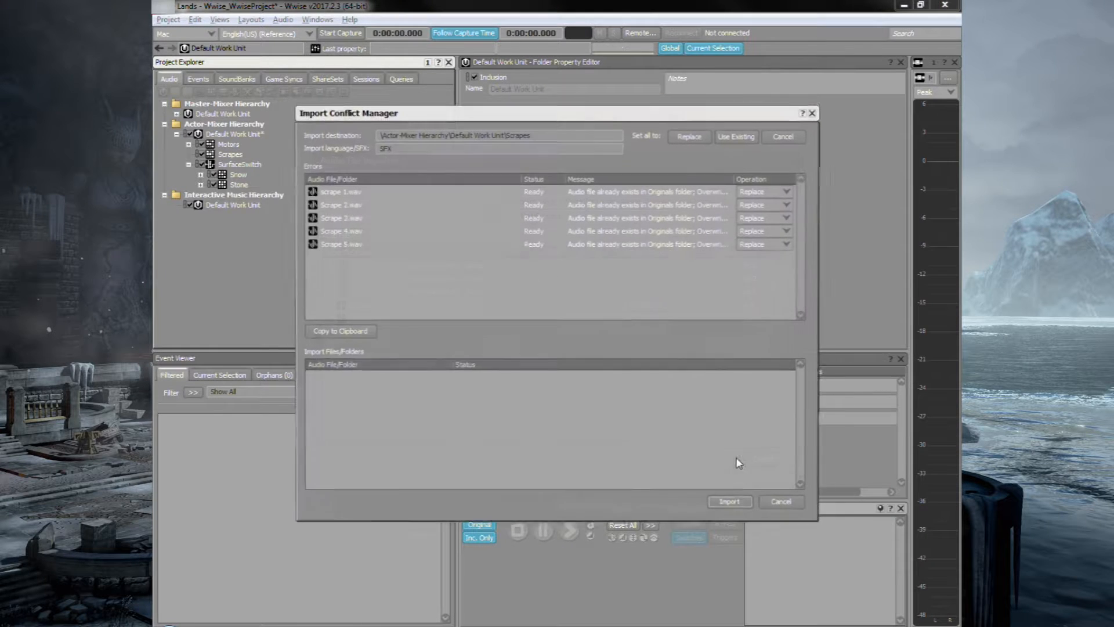
left_click(732, 505)
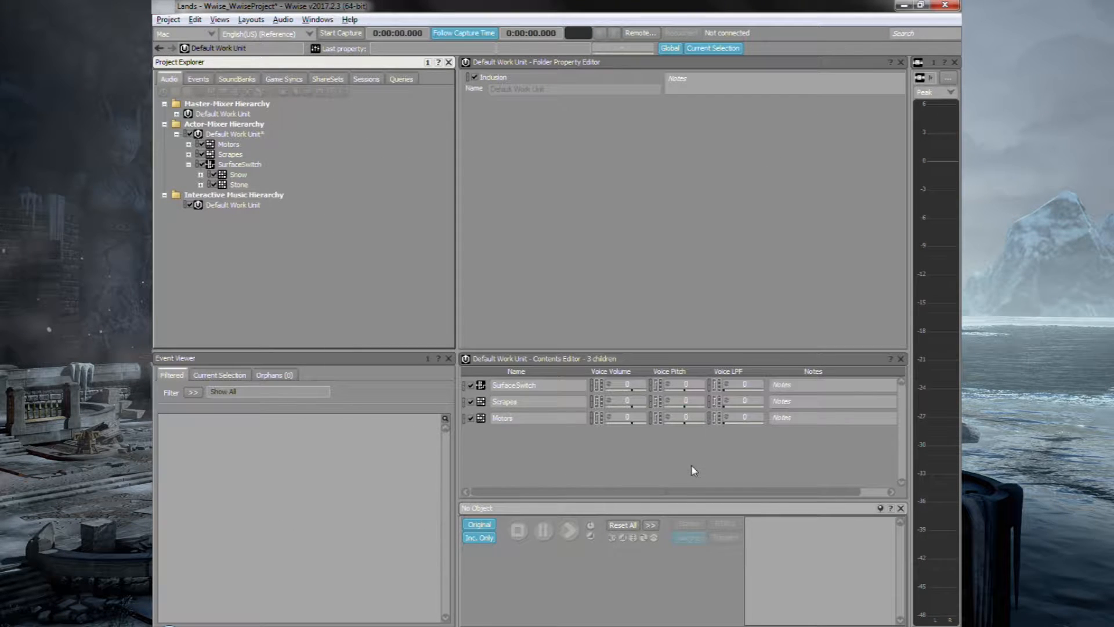
Step: Audition the Scrapes and Motors containers
left_click(230, 153)
left_click(569, 528)
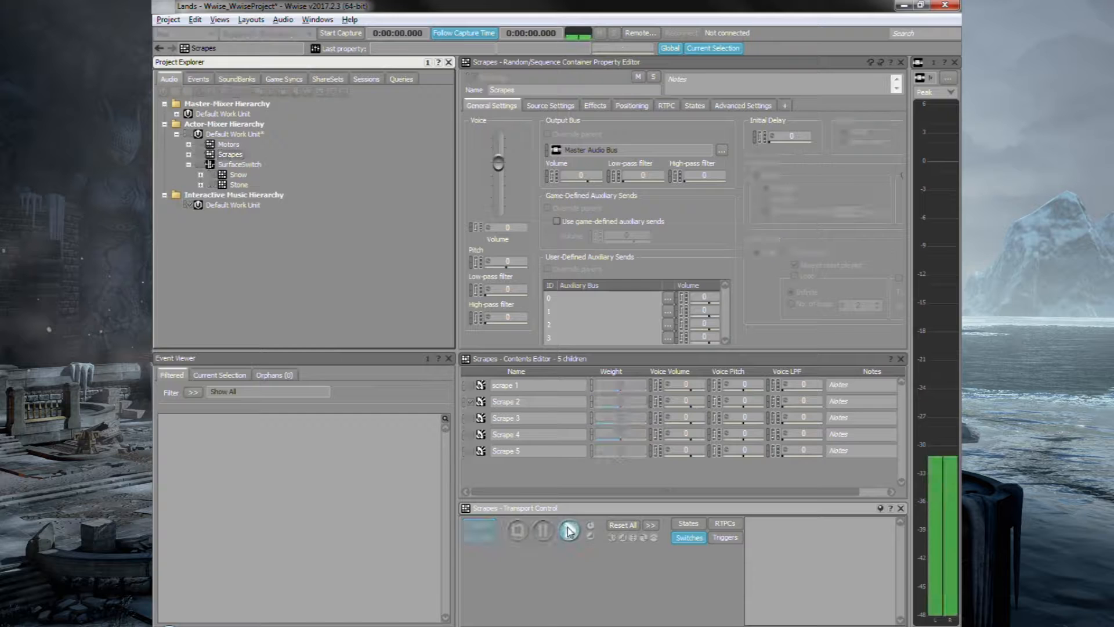
left_click(228, 144)
left_click(569, 530)
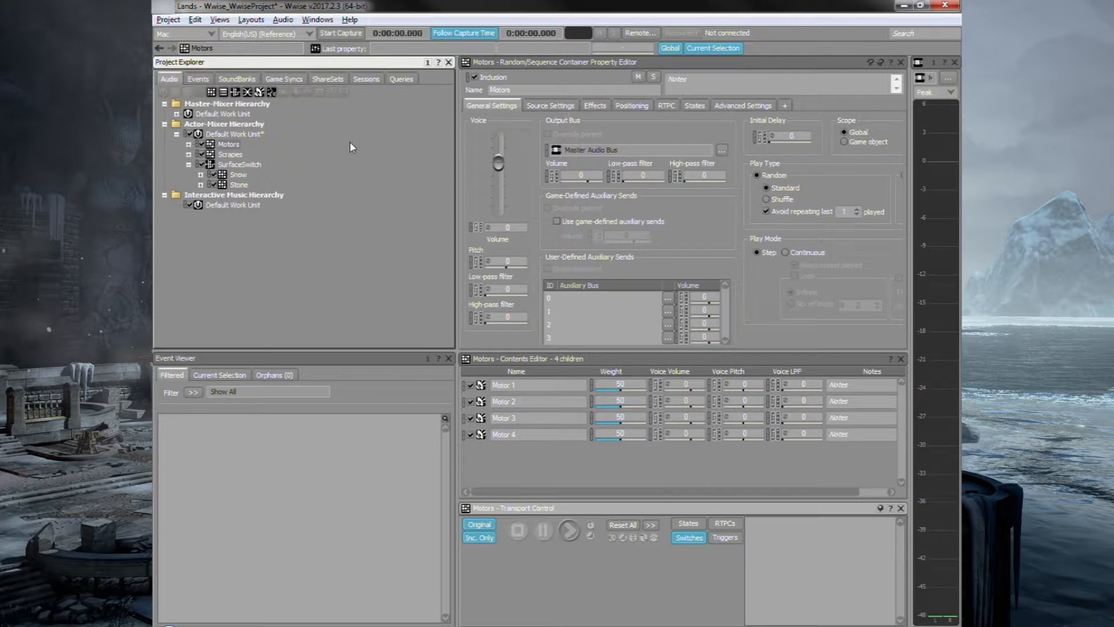
Step: Create a single Play event for all three objects: Motors, Scrapes and SurfaceSwitch
left_click(229, 144)
left_click(234, 165)
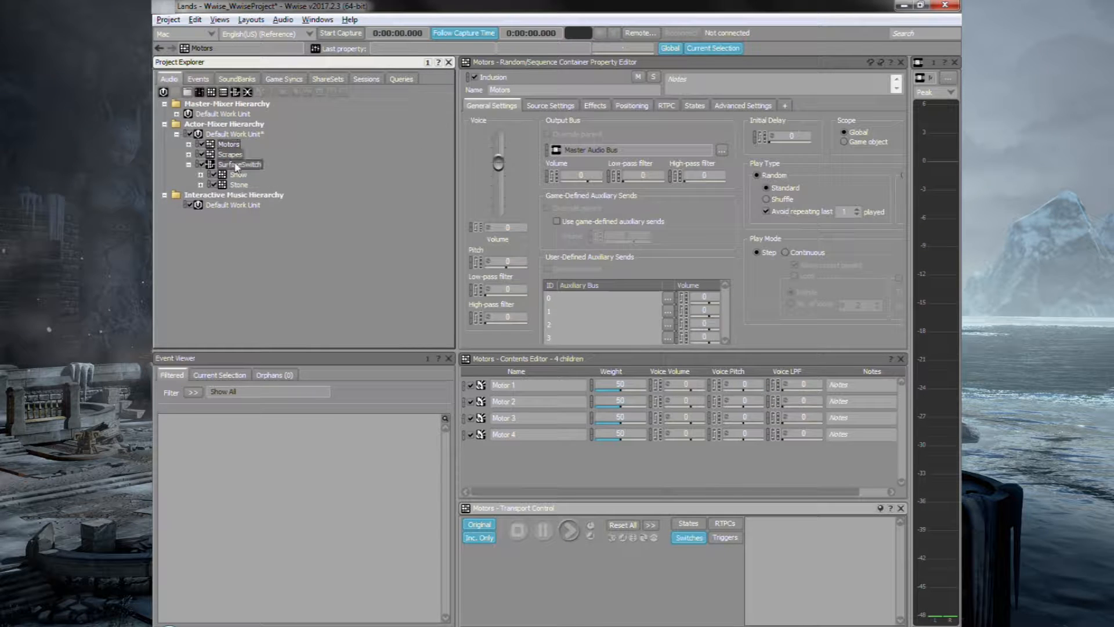
right_click(231, 146)
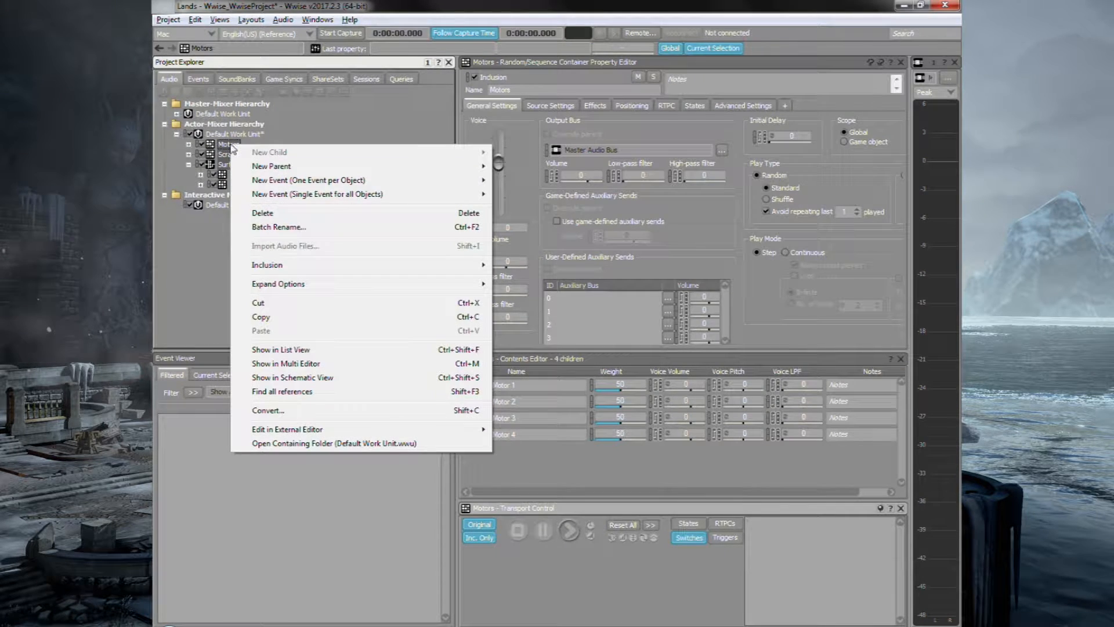
mouse_move(413, 195)
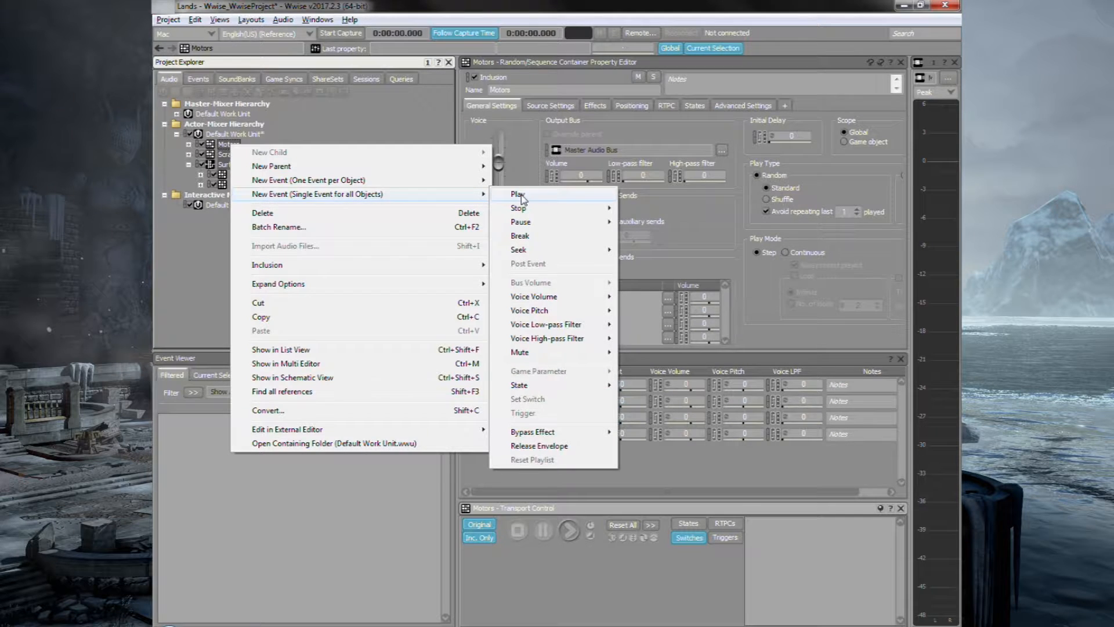
left_click(522, 197)
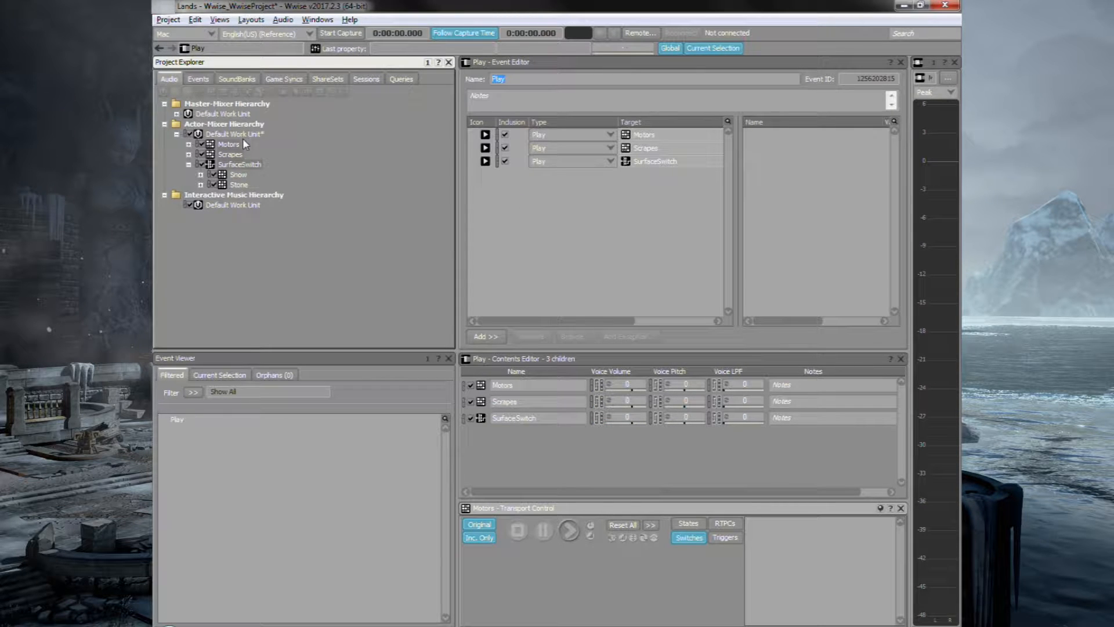
Step: Rename the new Play event as Footsteps and audition it
left_click(464, 79)
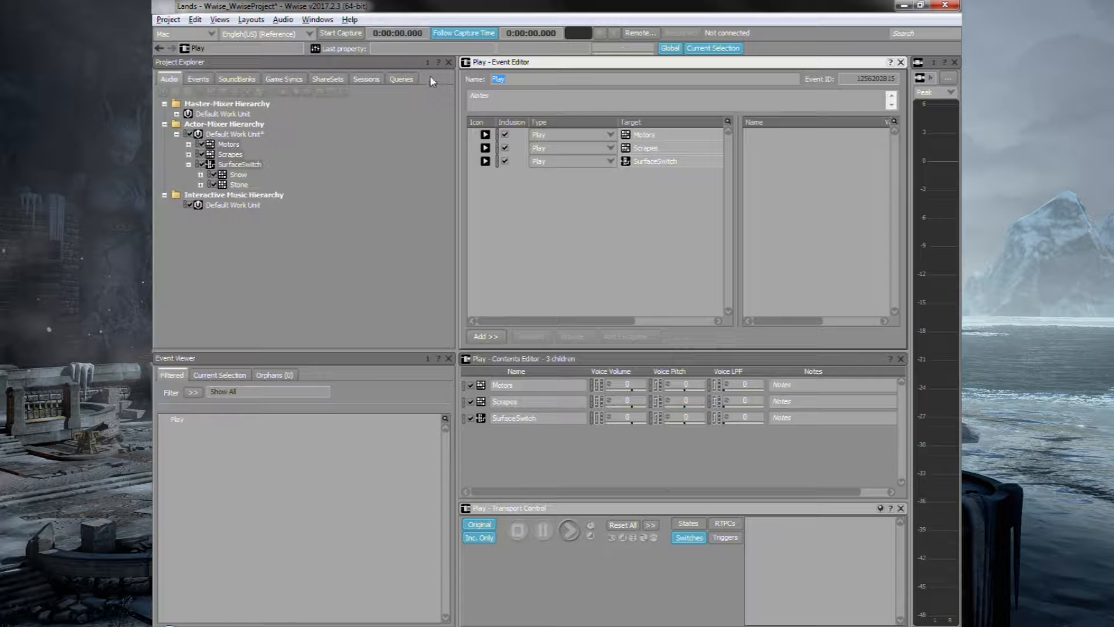
type("Footsteps")
left_click(383, 252)
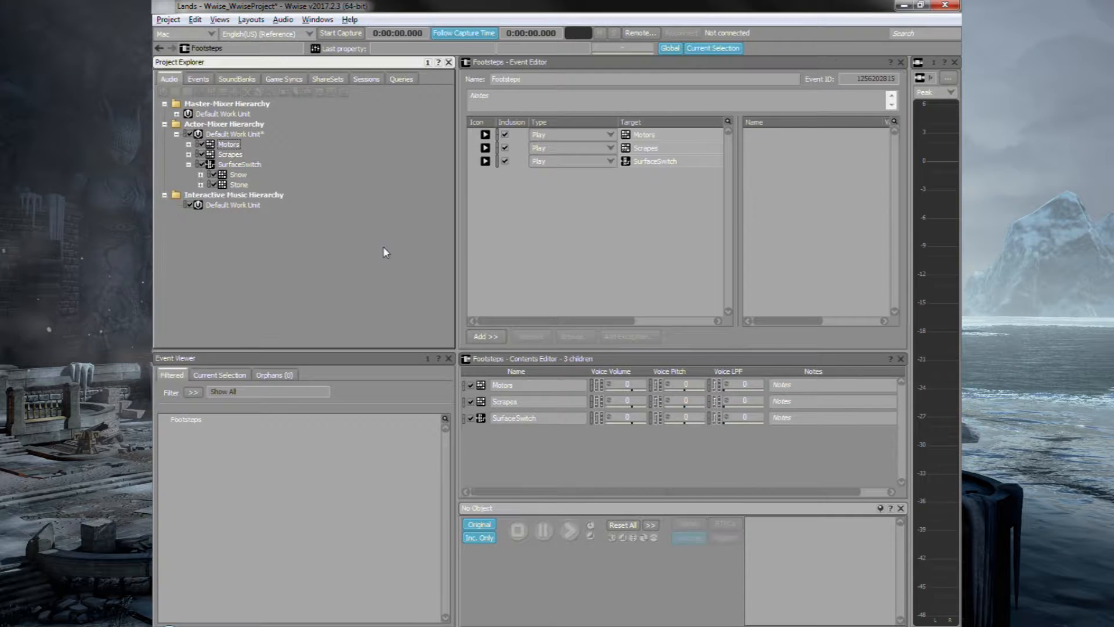
left_click(191, 422)
left_click(569, 530)
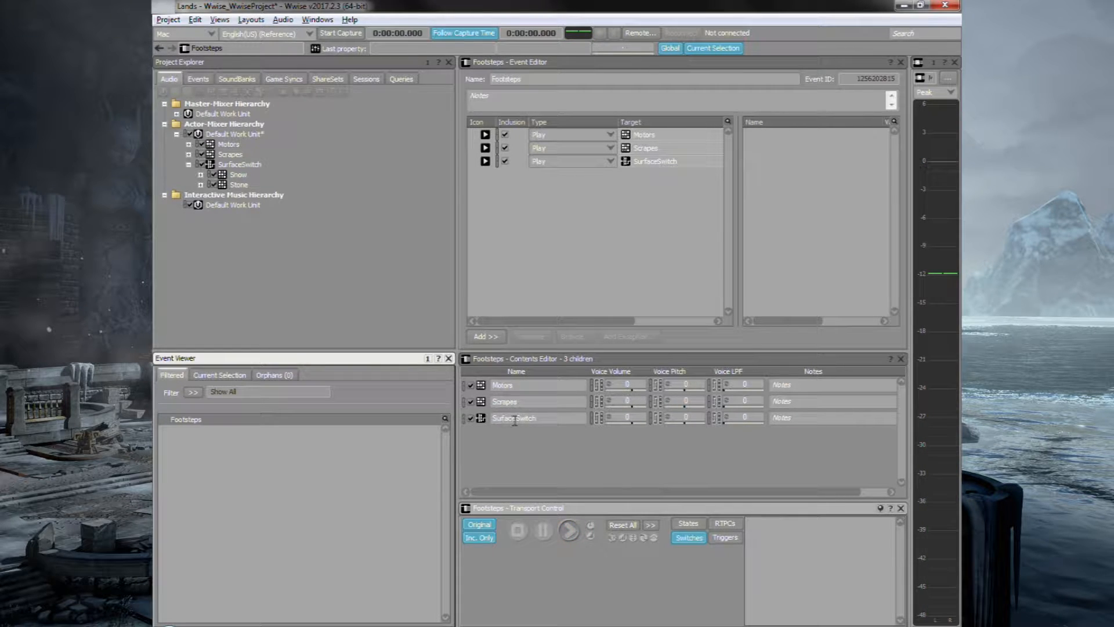
Step: Create a switch group named SurfaceSwitch in the Switches Default Work Unit of the game syncs
left_click(278, 79)
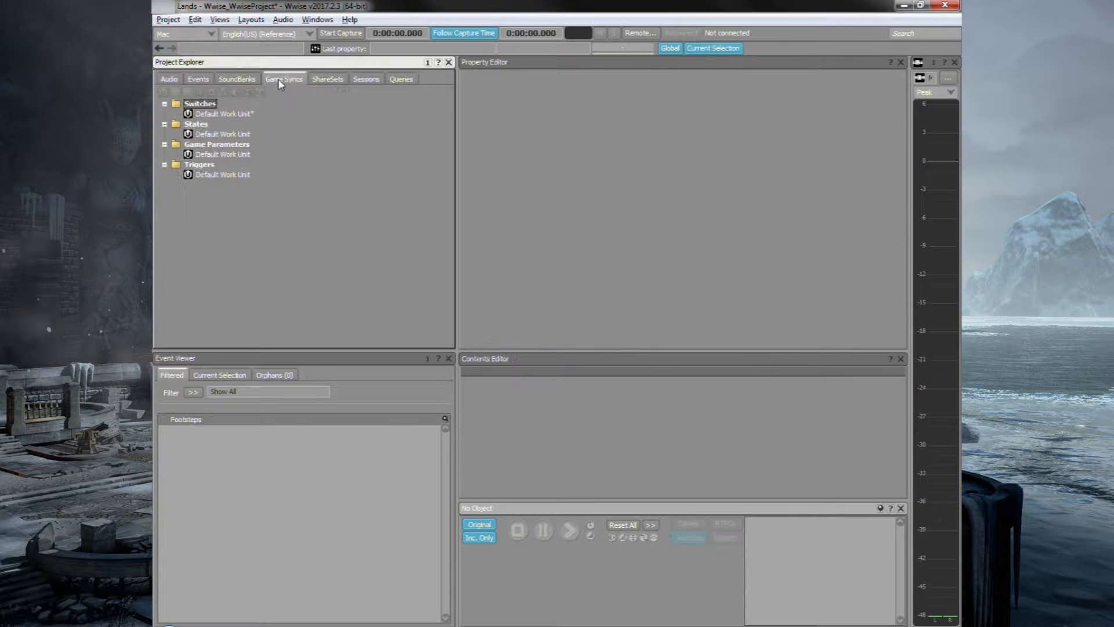
left_click(227, 112)
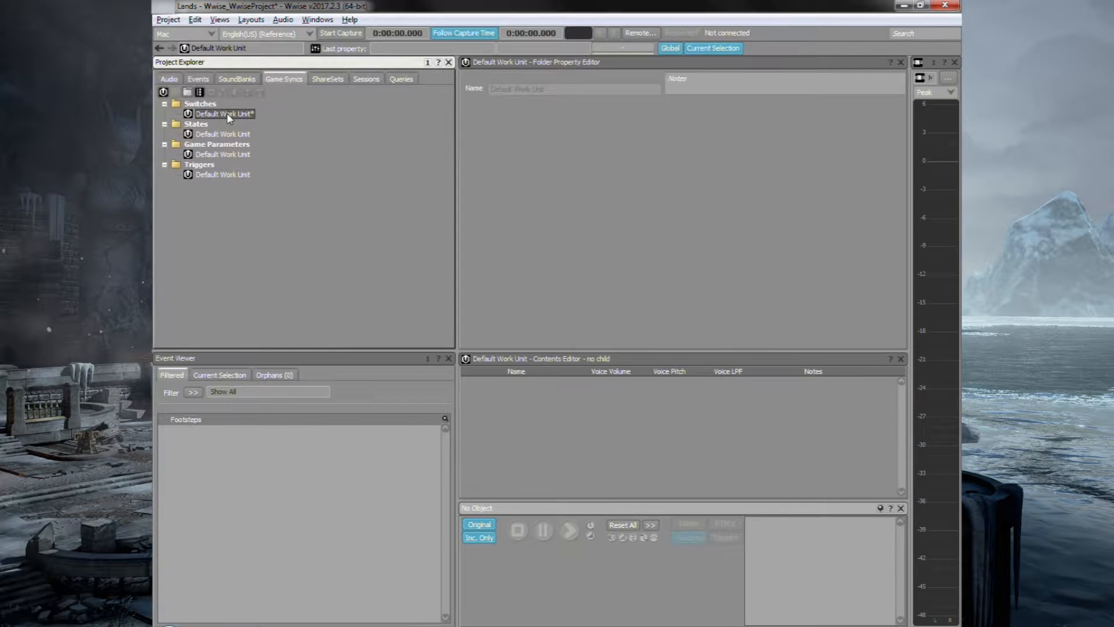
left_click(200, 92)
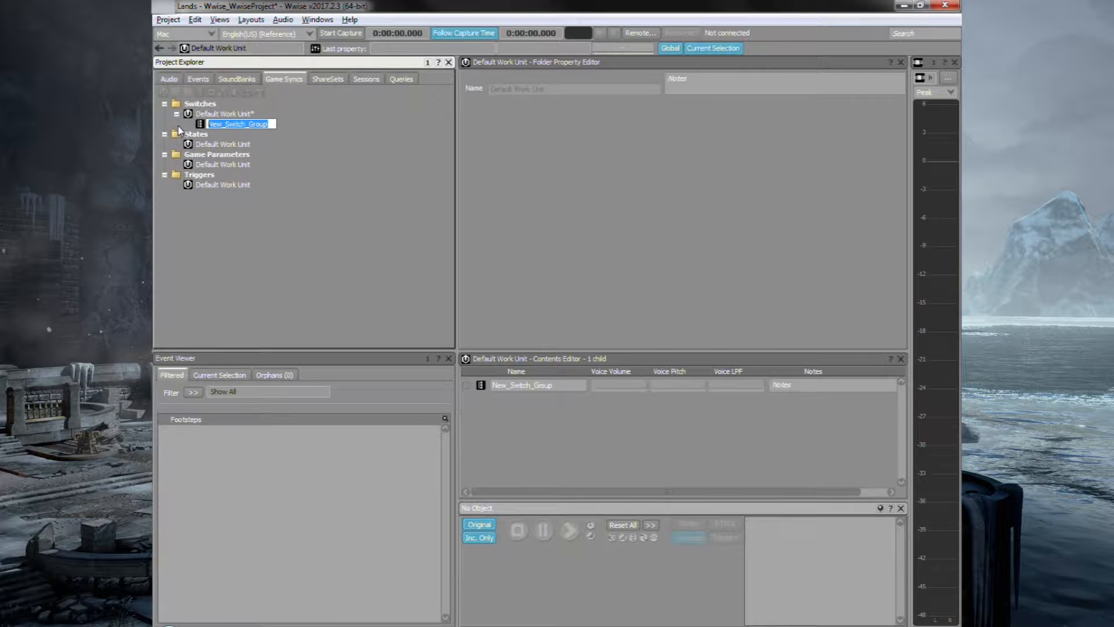
type("SurfaceSwitch")
key("Return")
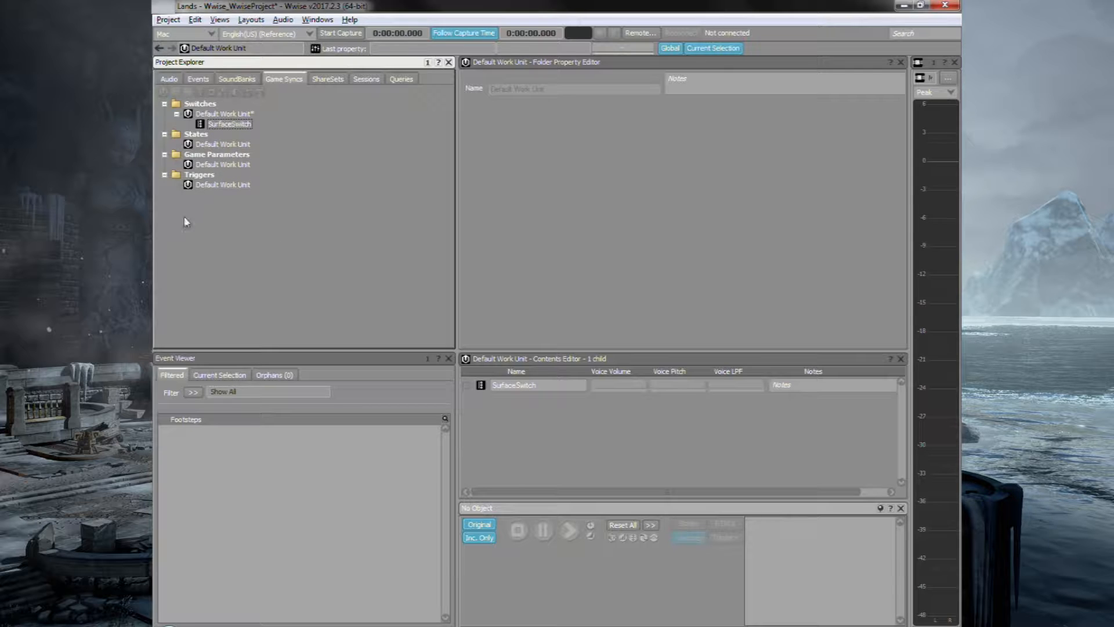
Step: Add two switches named Stone and Snow to the SurfaceSwitch group
left_click(230, 123)
left_click(211, 93)
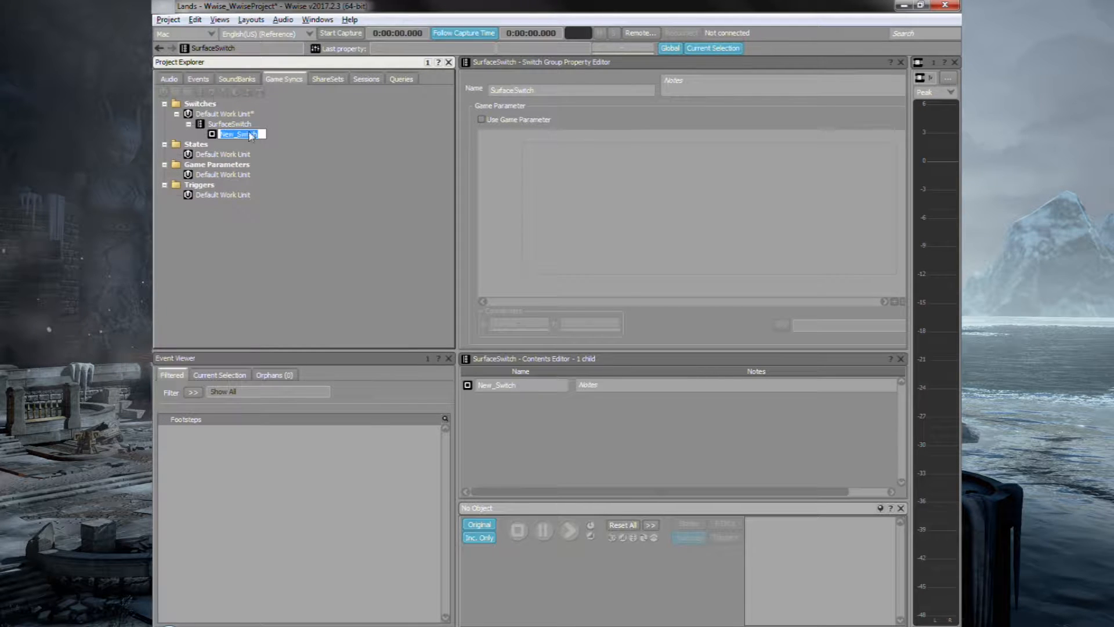
type("Stone")
key("Return")
left_click(211, 93)
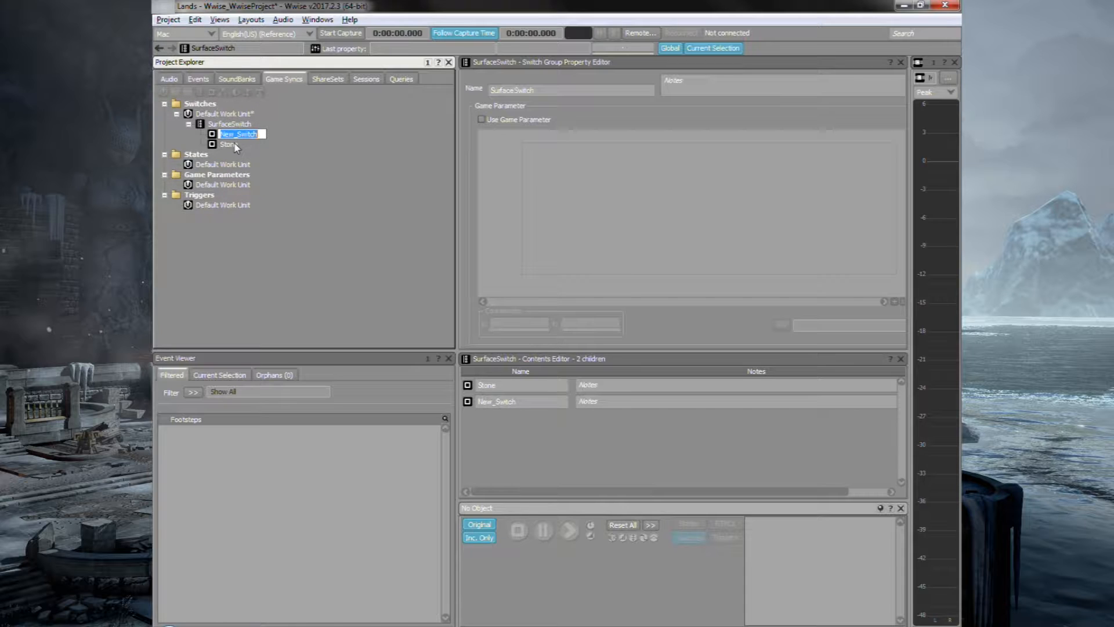
type("Snow")
key("Return")
Step: Assign the SurfaceSwitch switch group to the SurfaceSwitch container and set its default switch to Stone
left_click(170, 80)
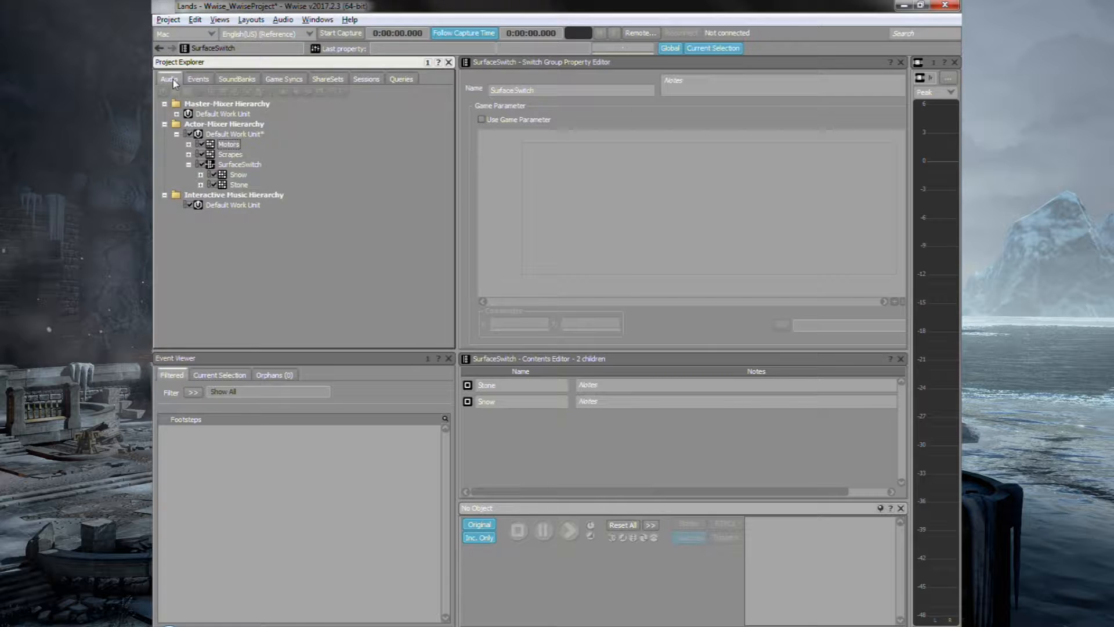
left_click(248, 166)
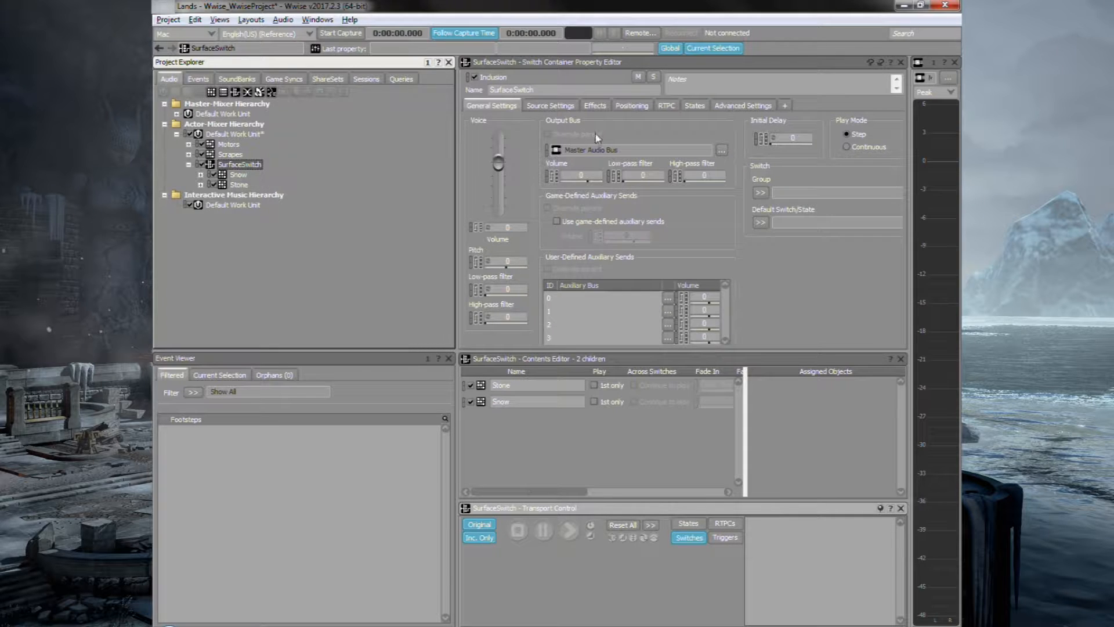
left_click(759, 194)
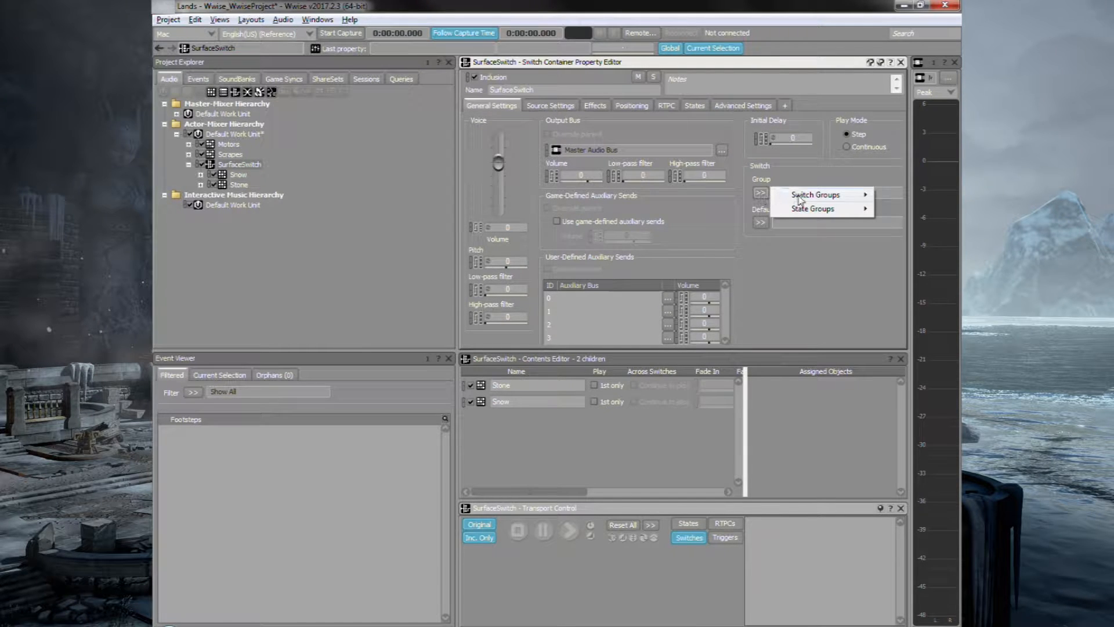
mouse_move(800, 197)
left_click(730, 214)
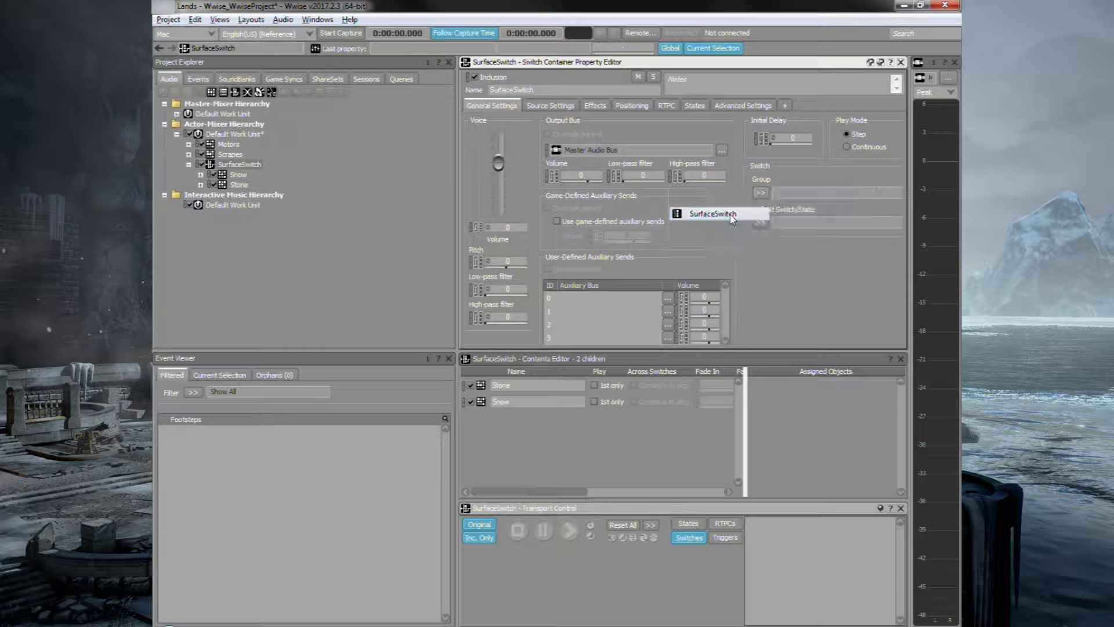
left_click(760, 222)
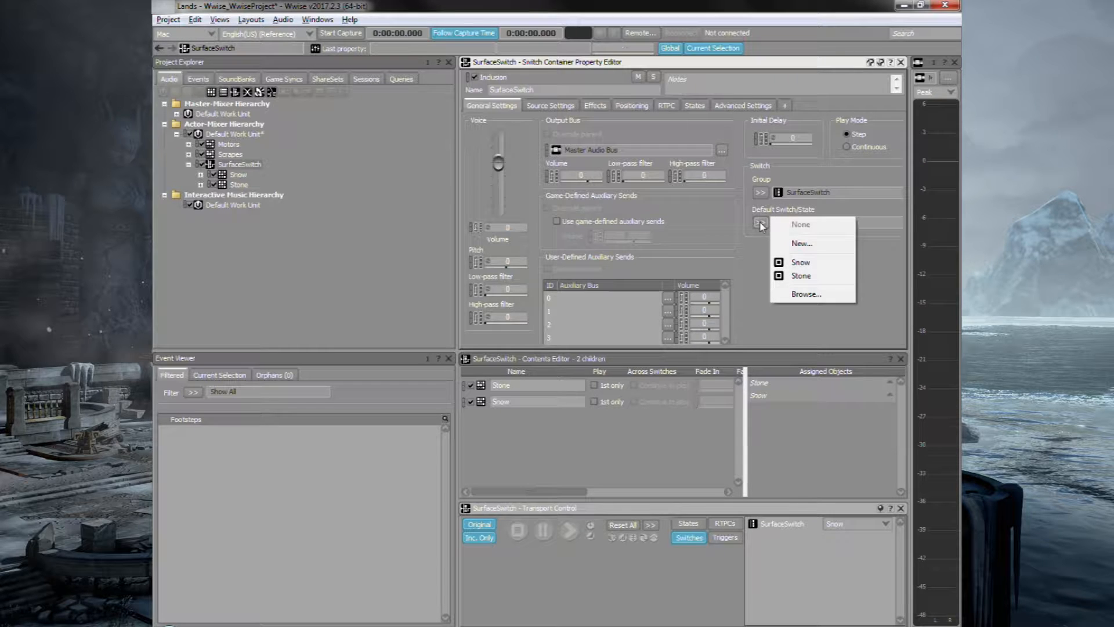
left_click(806, 277)
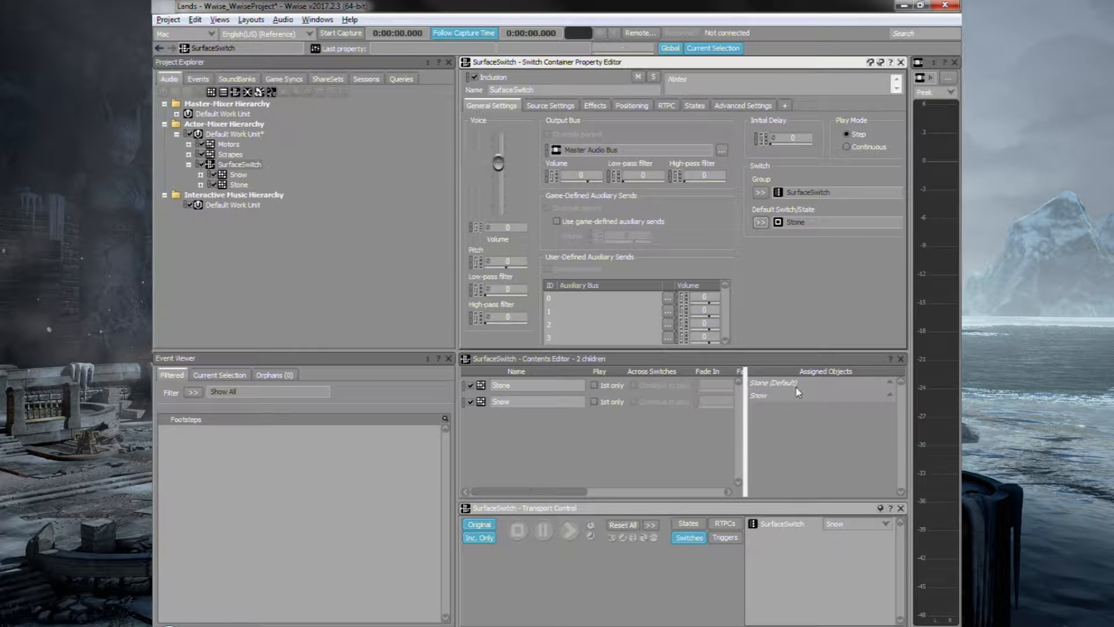
Step: Assign the Stone and Snow containers to the Stone and Snow switches of the SurfaceSwitch container
left_click(238, 186)
left_click_drag(238, 185, 785, 385)
left_click(237, 175)
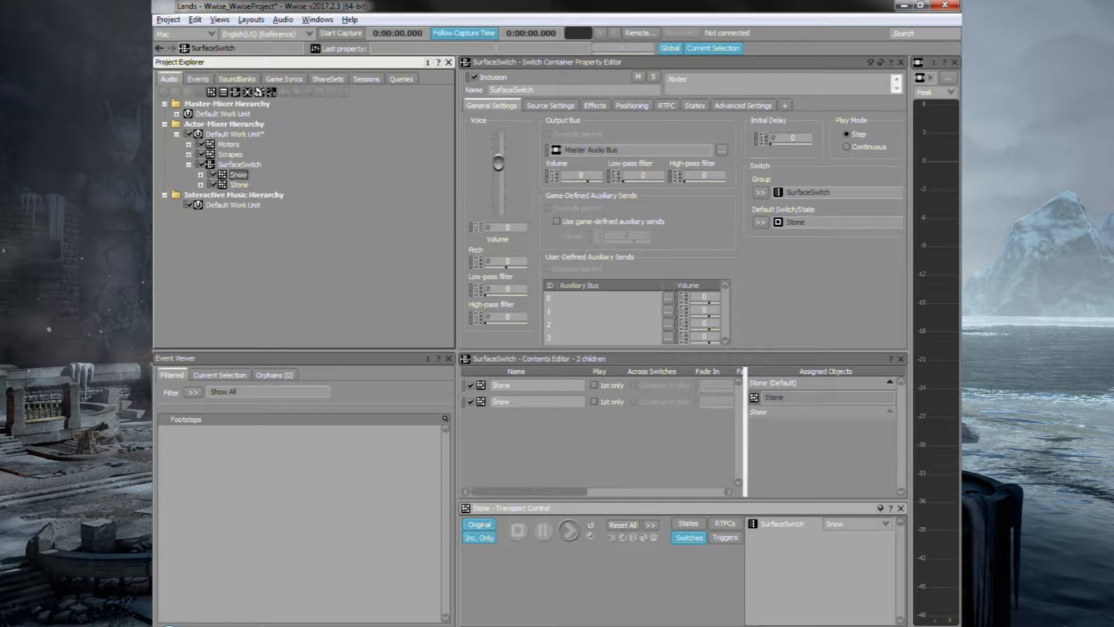
left_click_drag(237, 175, 787, 412)
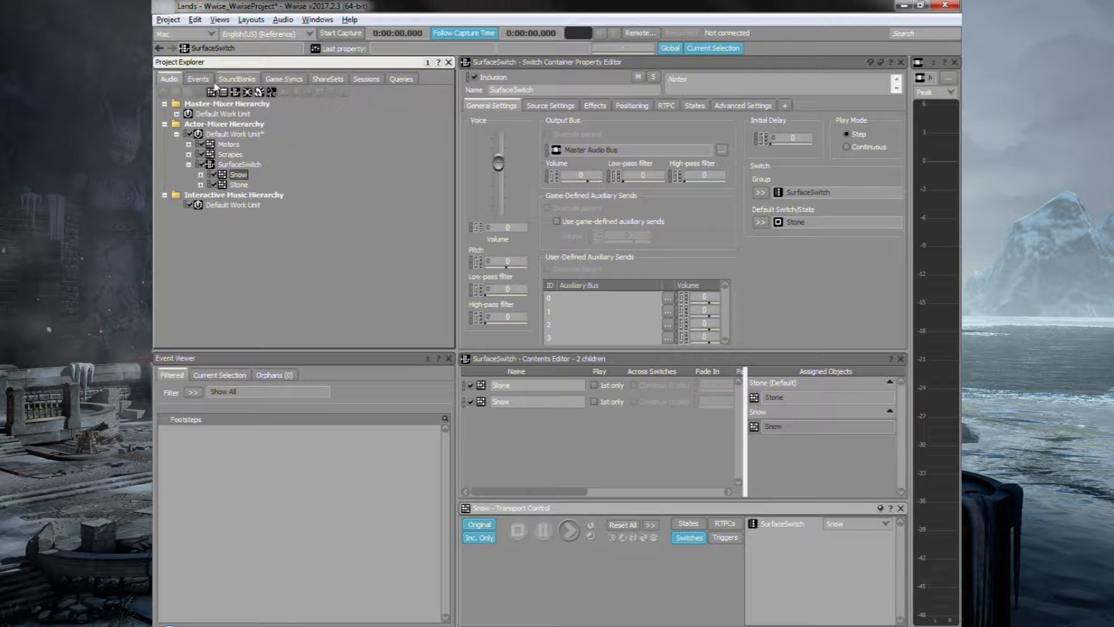
Step: Review the Footsteps event's actions and audition the event with the surface switch on Snow
left_click(198, 81)
left_click(224, 124)
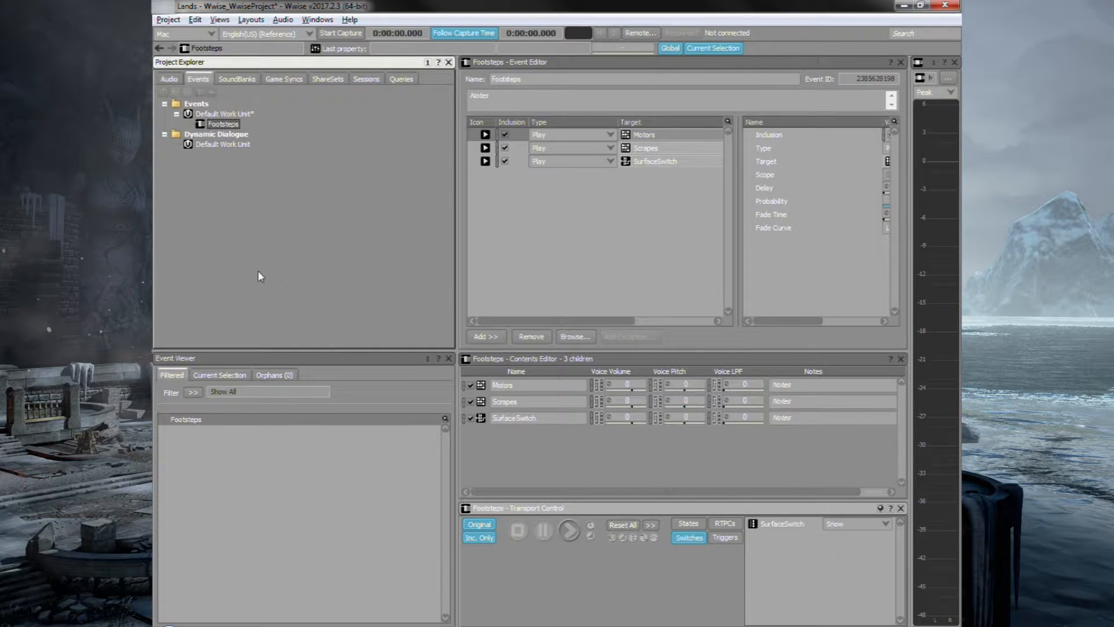
left_click(169, 79)
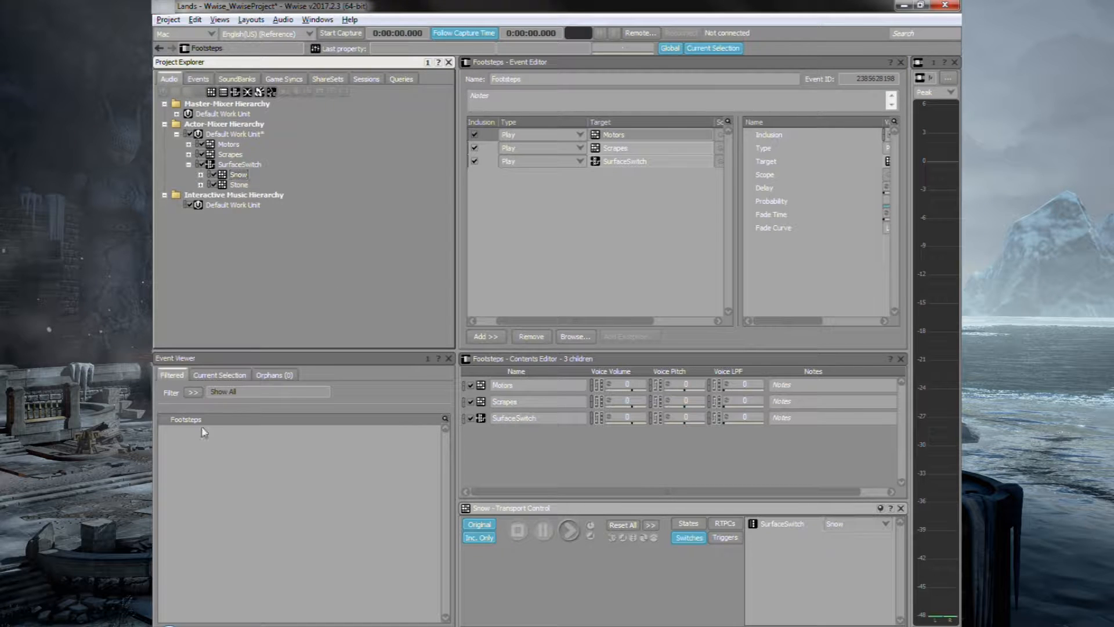
left_click(185, 423)
left_click(569, 529)
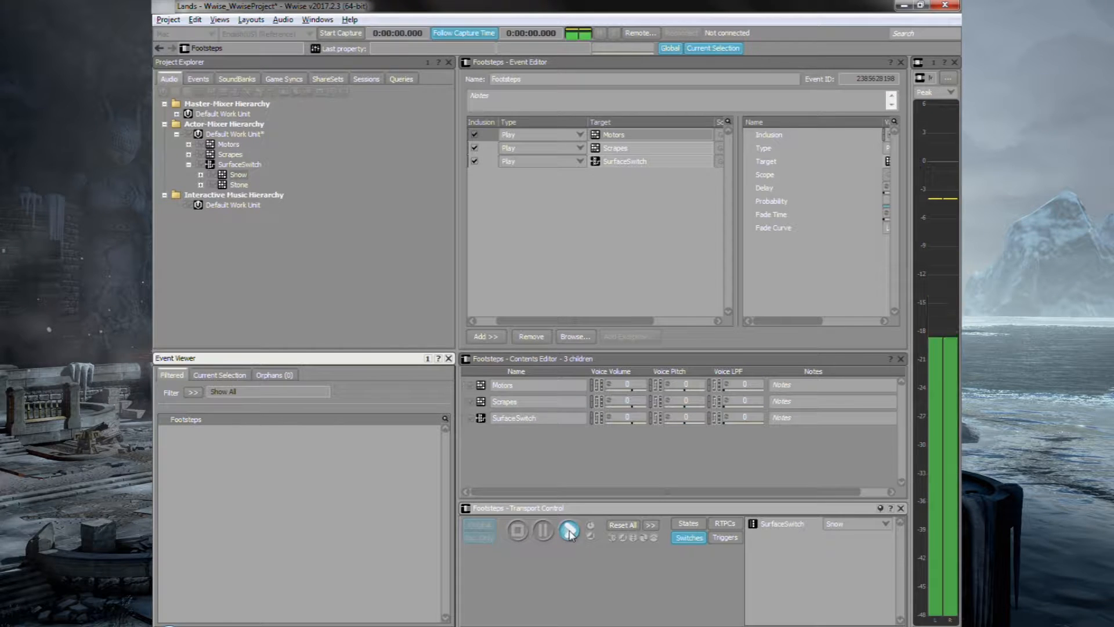
Step: Audition the Footsteps event with SurfaceSwitch set to Stone, and save the project
left_click(856, 523)
left_click(841, 542)
left_click(569, 531)
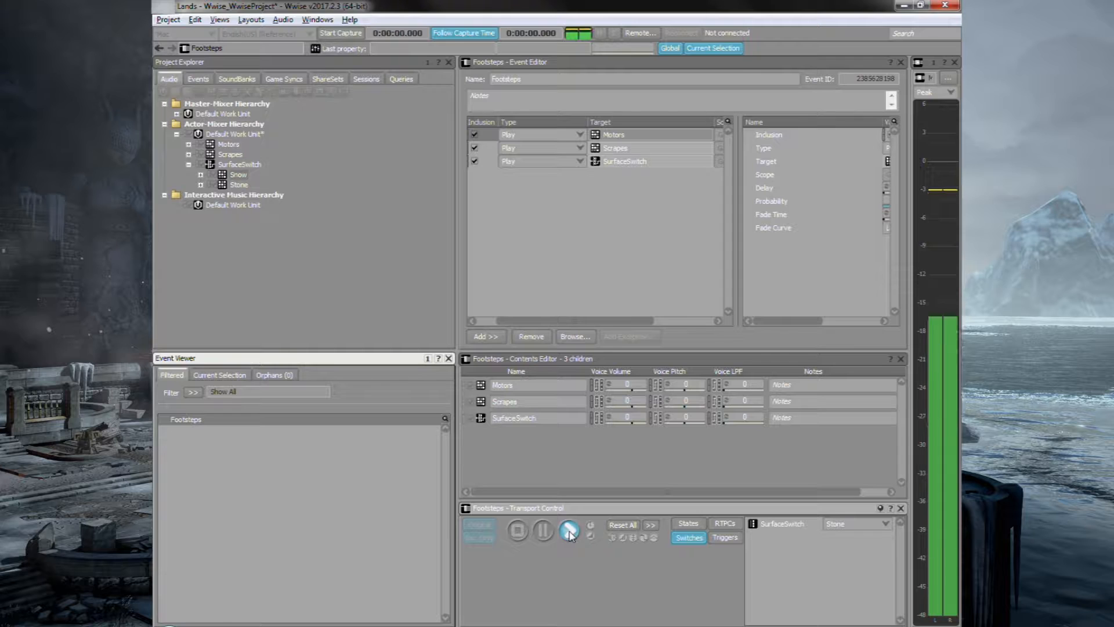
left_click(570, 531)
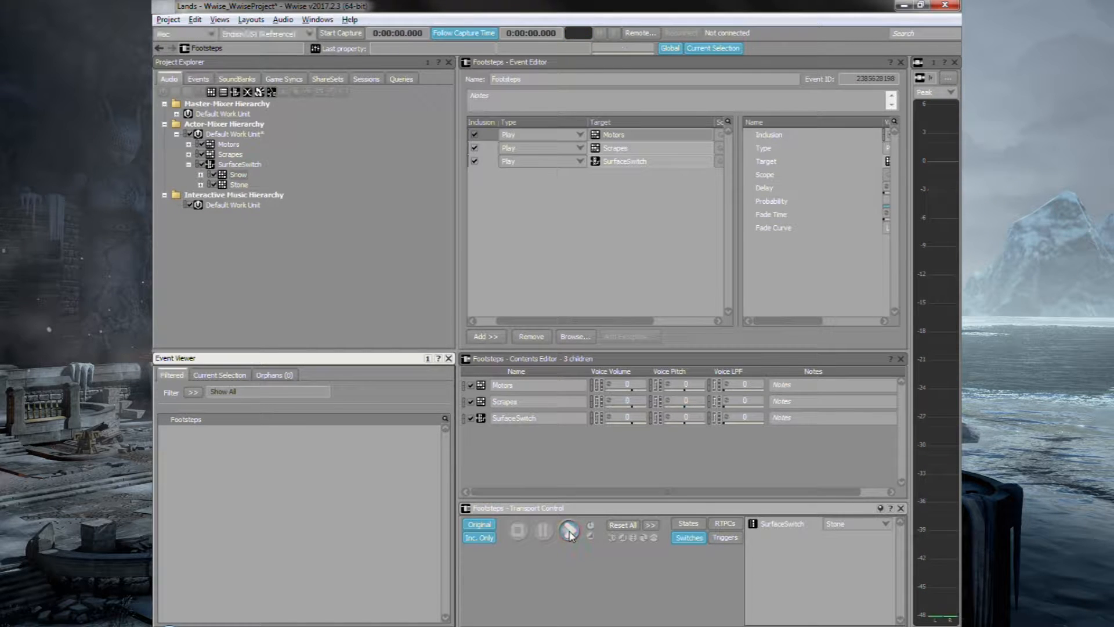
key("ctrl+s")
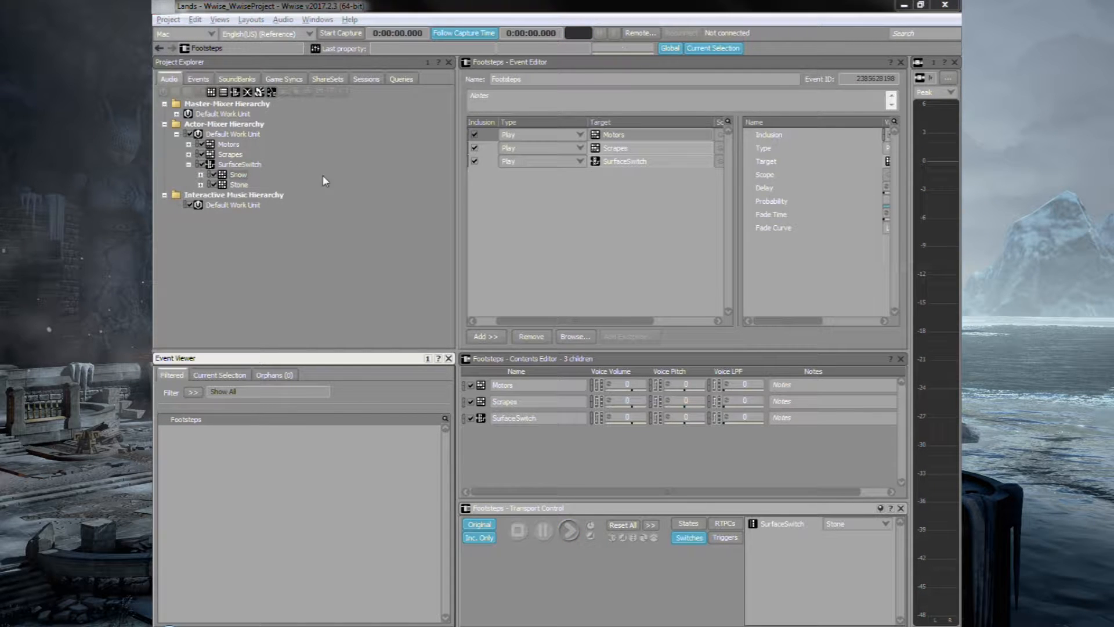
Step: Audition the Stone container and enable its pitch randomizer with offsets from -70 to 70
left_click(230, 145)
left_click(240, 184)
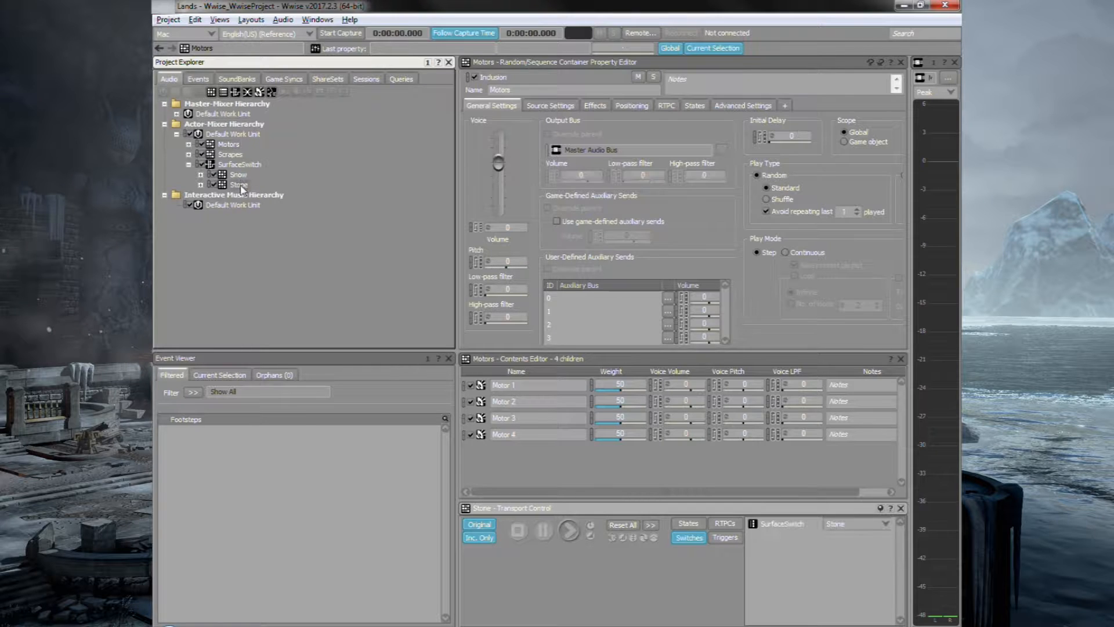
left_click(568, 529)
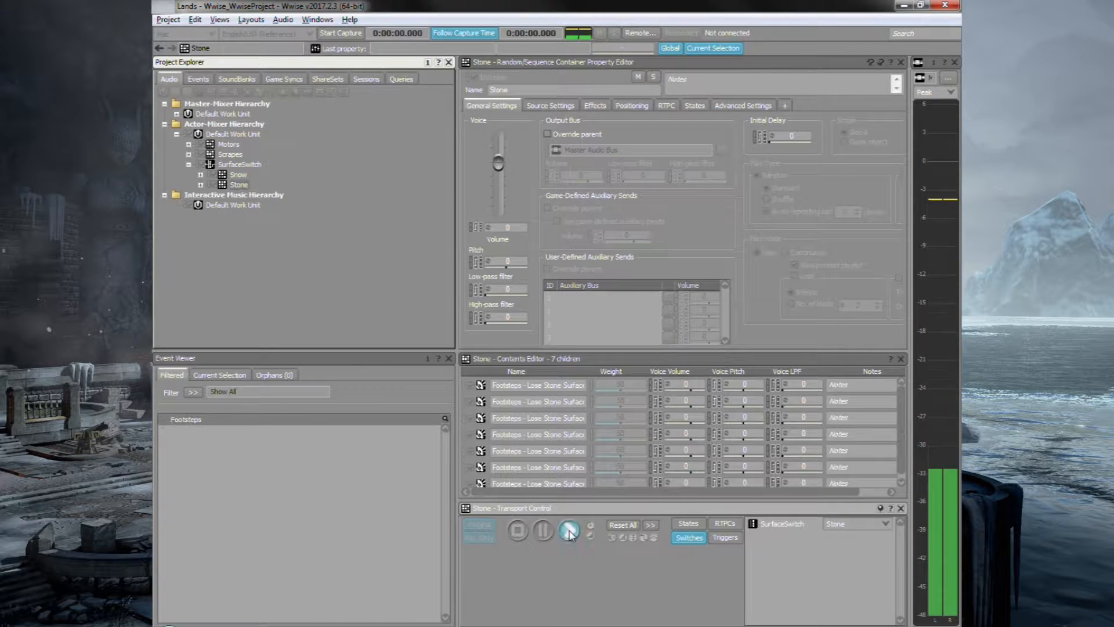
left_click(486, 263)
left_click(369, 216)
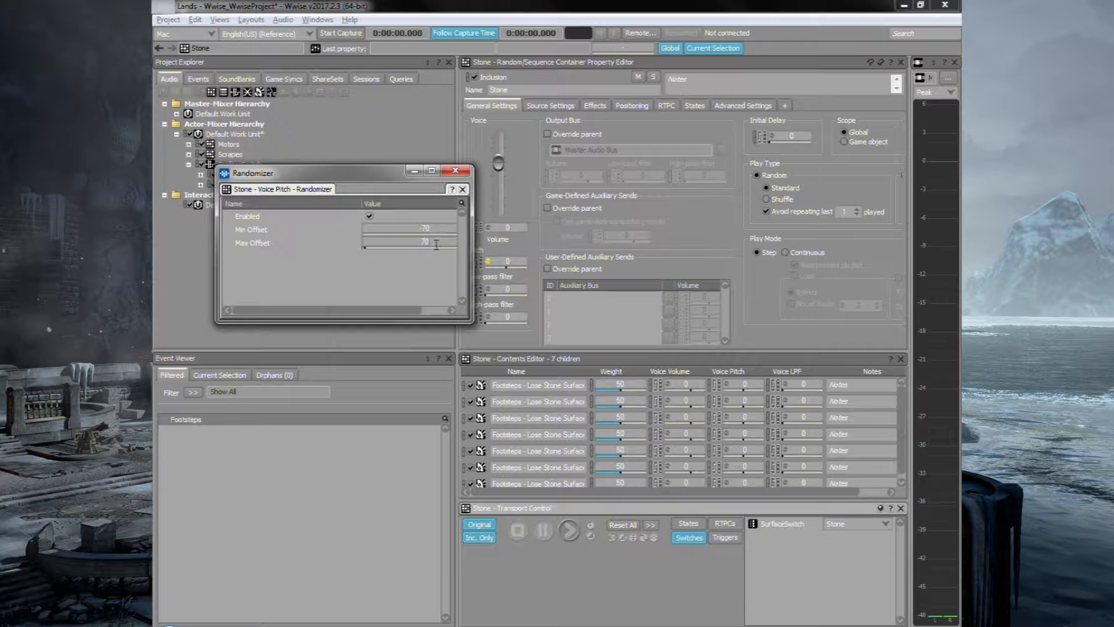
left_click(456, 170)
Step: Enable the Stone container's volume randomizer with offsets from -3 to 3 and audition the container
left_click(569, 530)
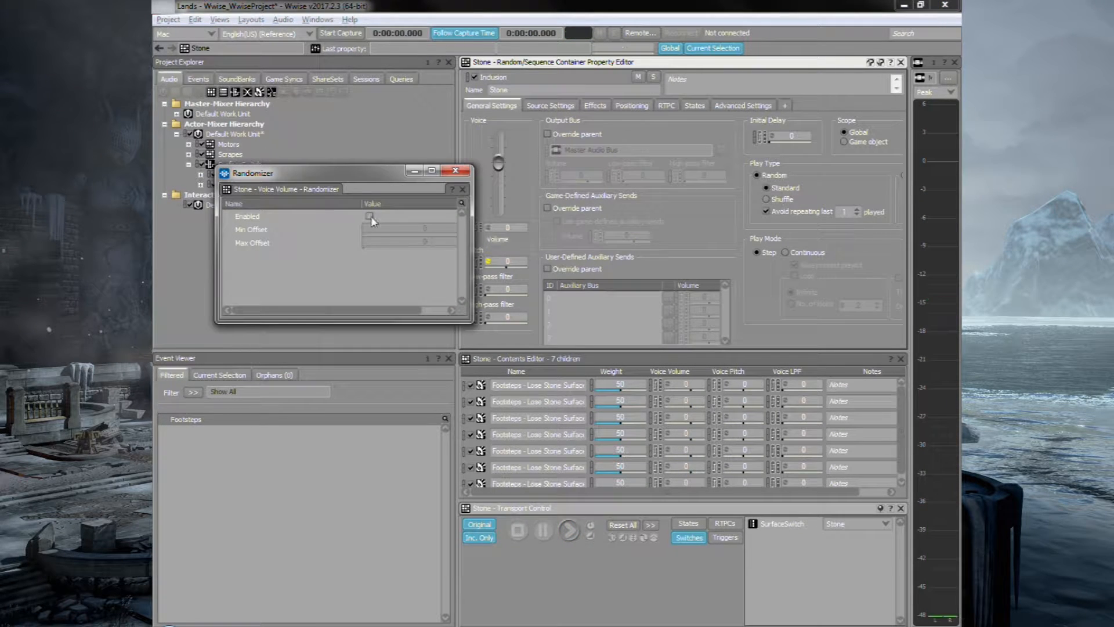
left_click(370, 216)
left_click(436, 231)
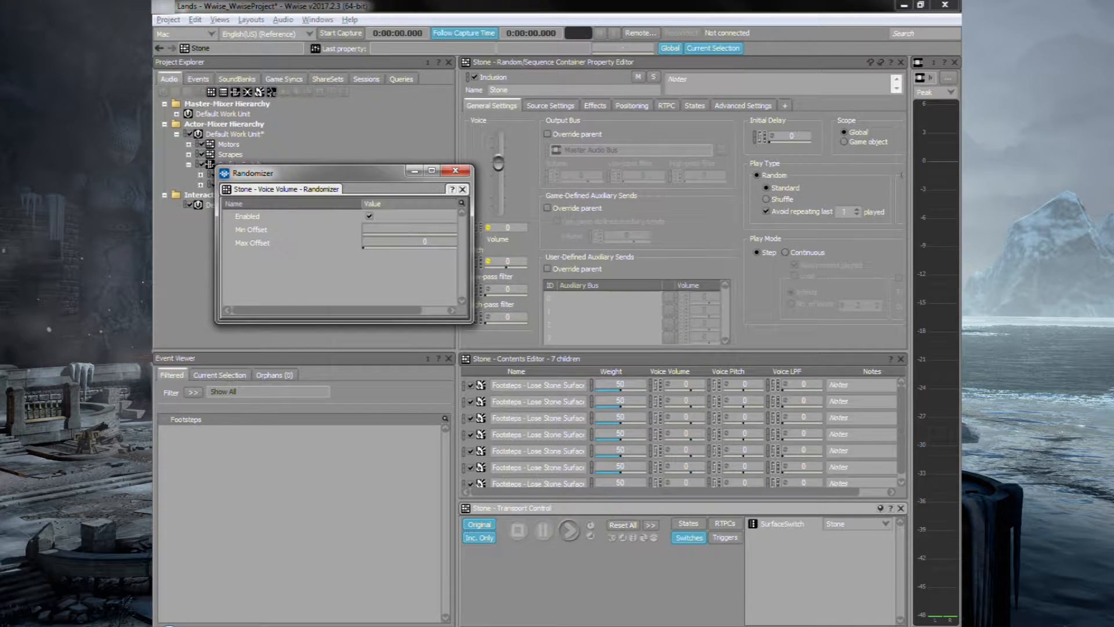
left_click(434, 240)
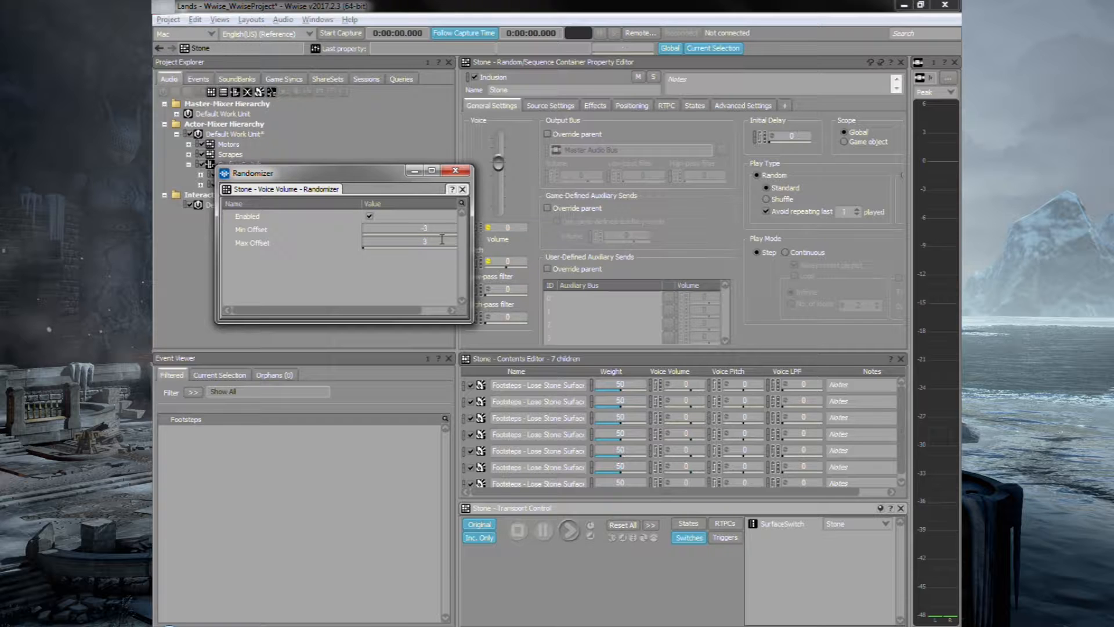
left_click(458, 174)
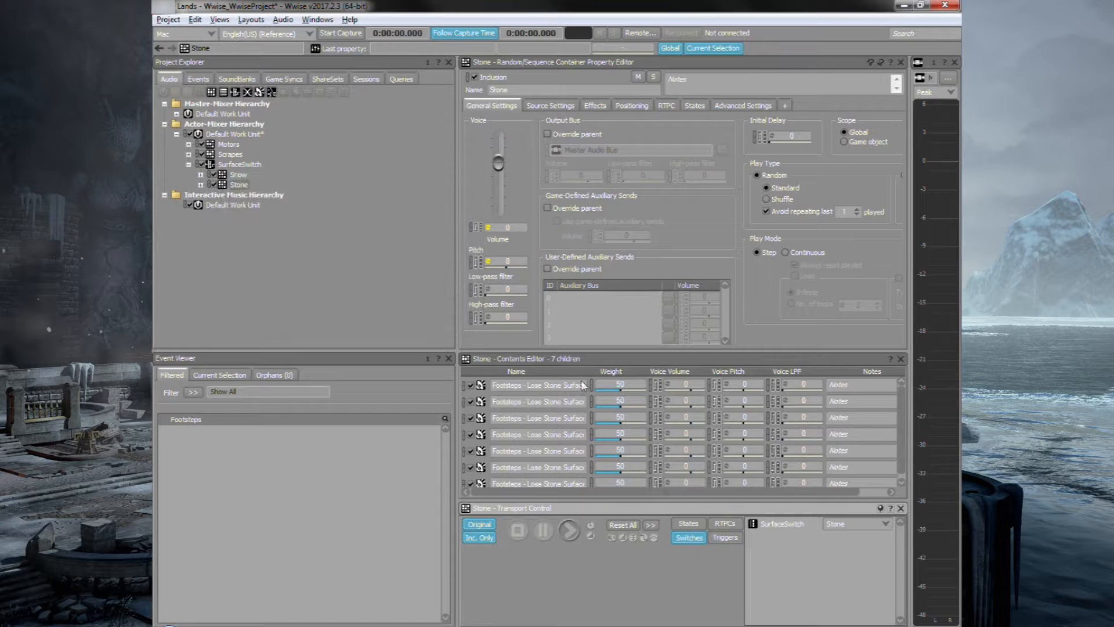
left_click(570, 532)
Step: Enable the Snow container's pitch randomizer with offsets from -70 to 70
left_click(236, 175)
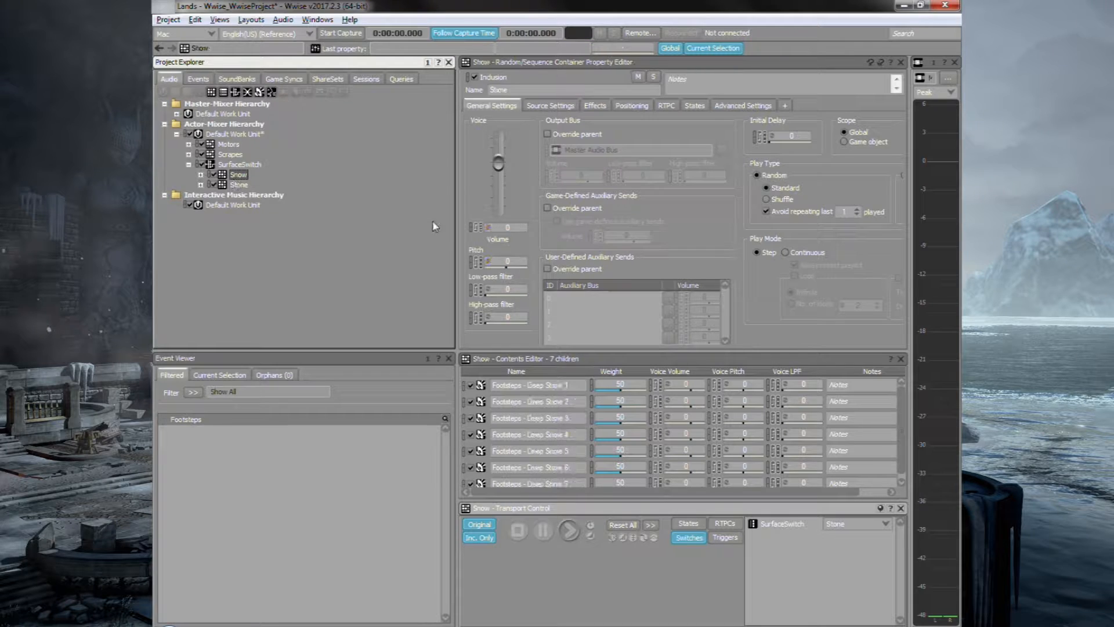
left_click(488, 265)
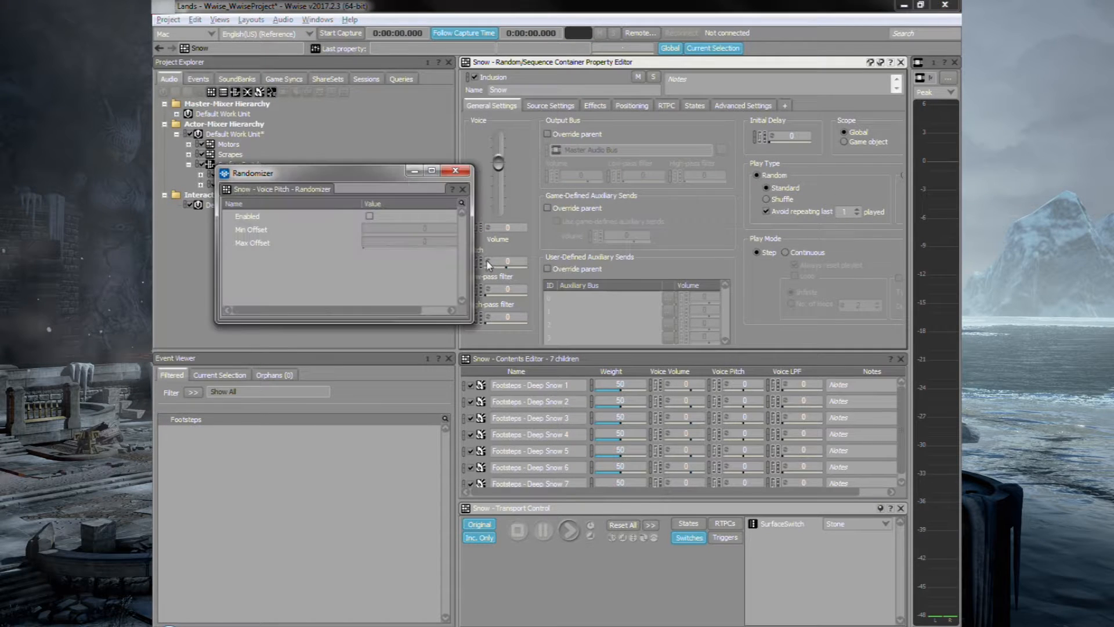
left_click(421, 230)
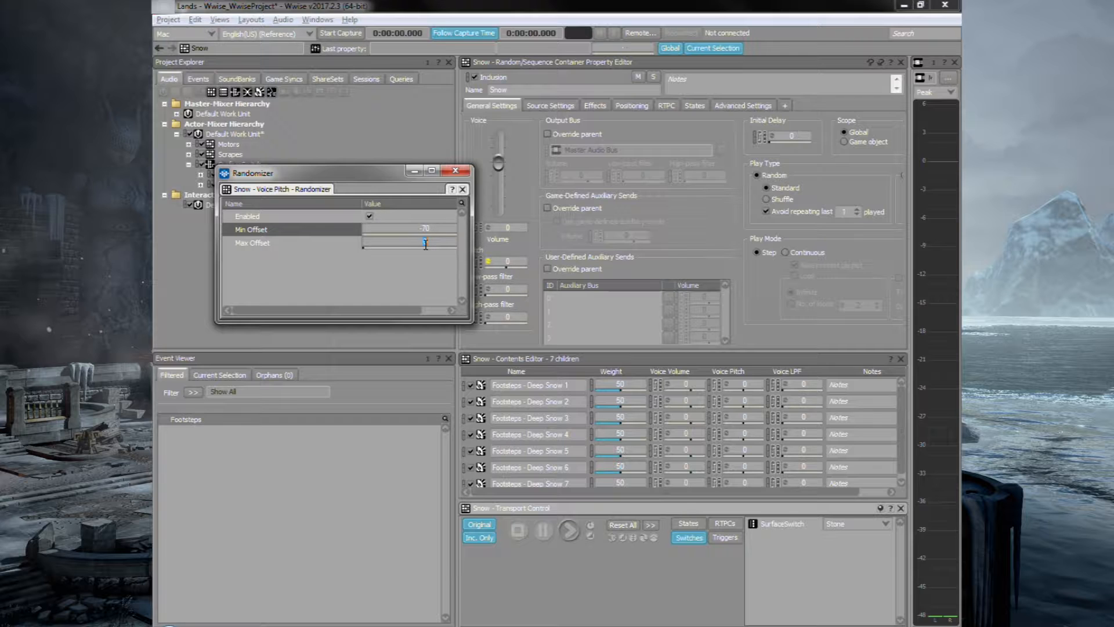
left_click(463, 171)
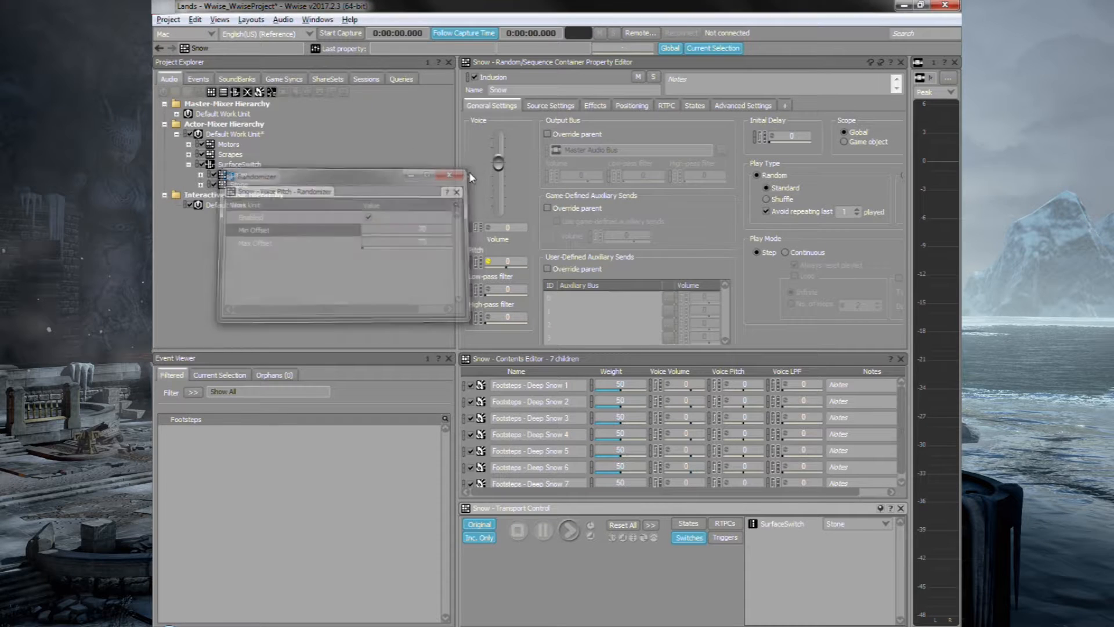
Step: Enable the Snow container's volume randomizer, setting its minimum offset to -3 and adjusting the maximum offset
double_click(488, 227)
left_click(436, 230)
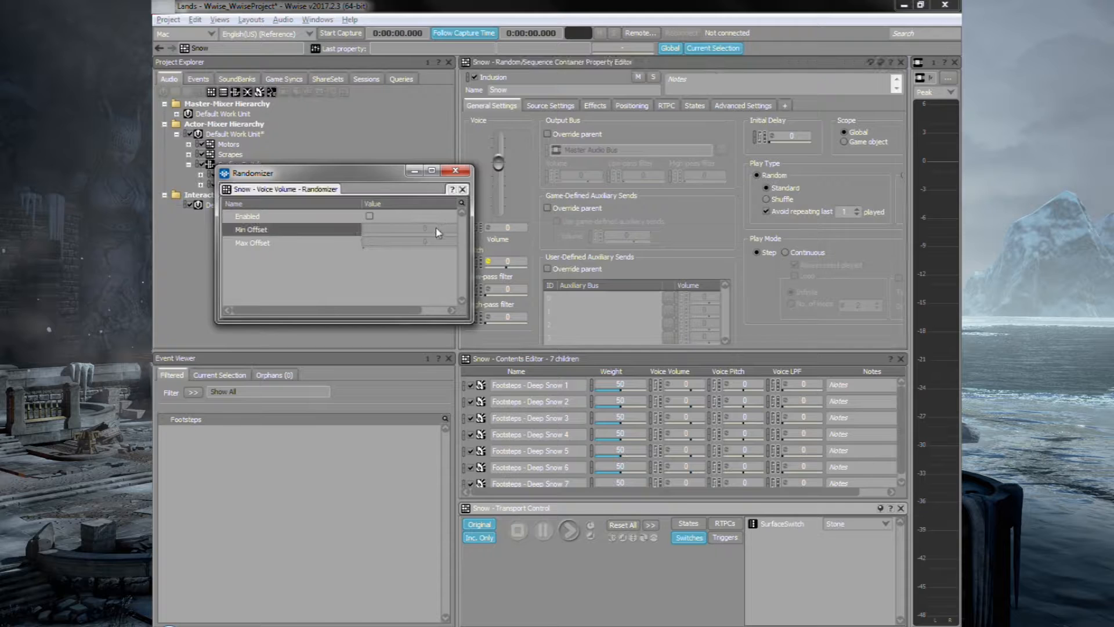
left_click(371, 216)
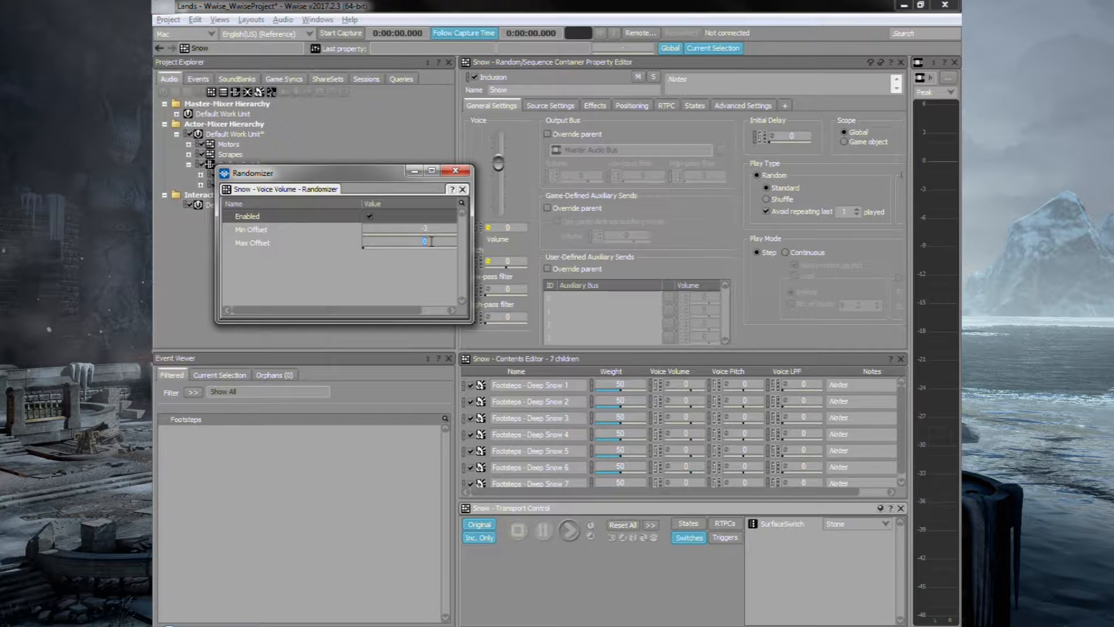
left_click(456, 172)
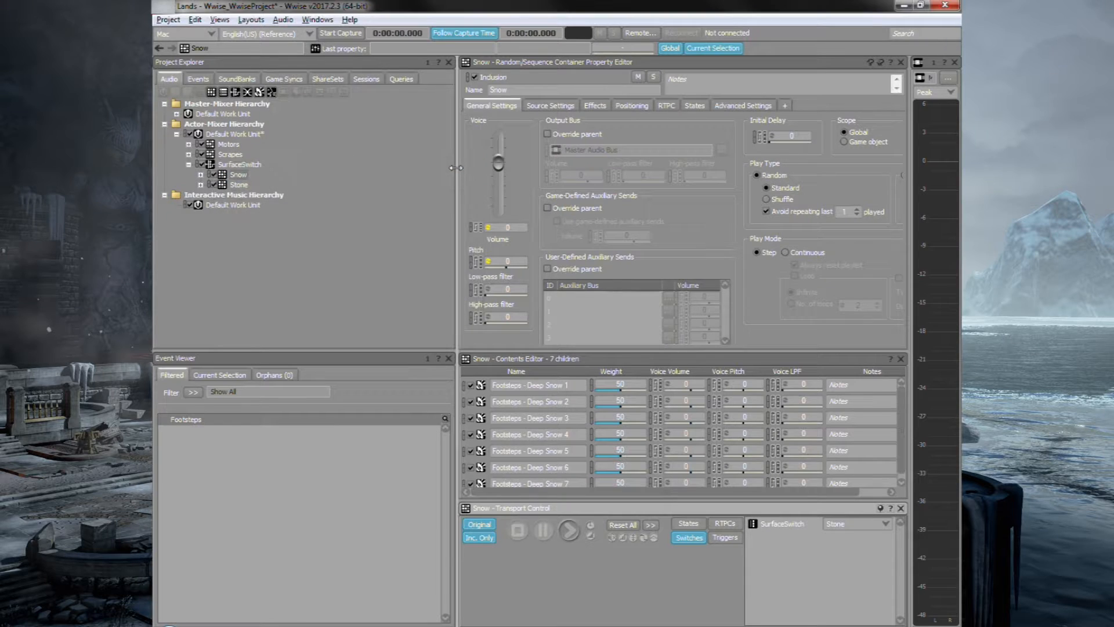
Step: Open the Footsteps event and audition it several times with SurfaceSwitch on Stone
left_click(230, 143)
left_click(489, 264)
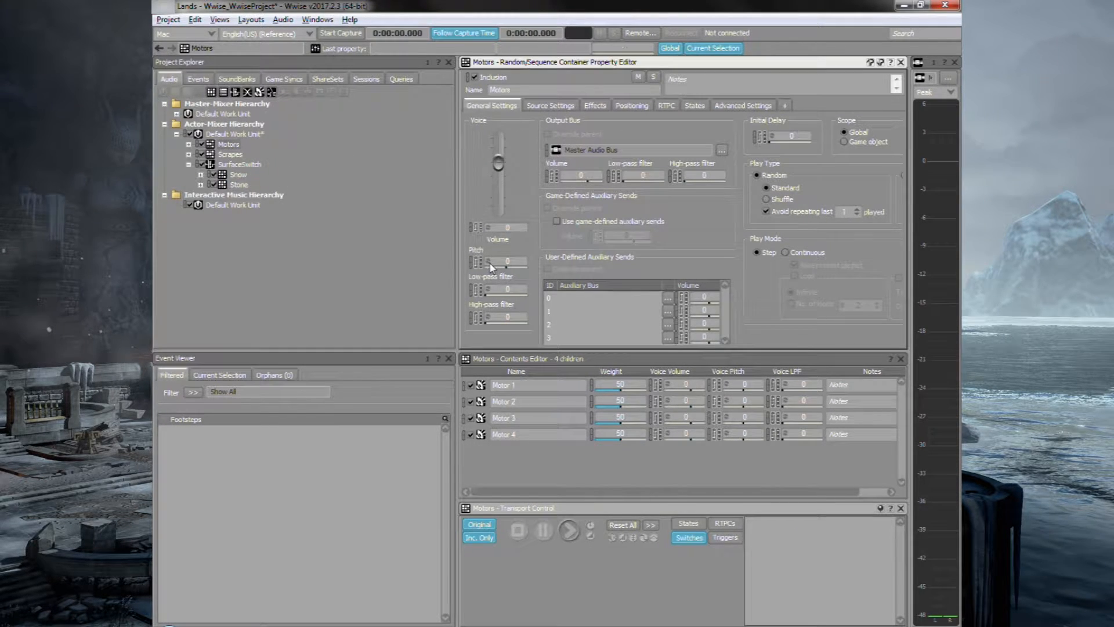
left_click(199, 79)
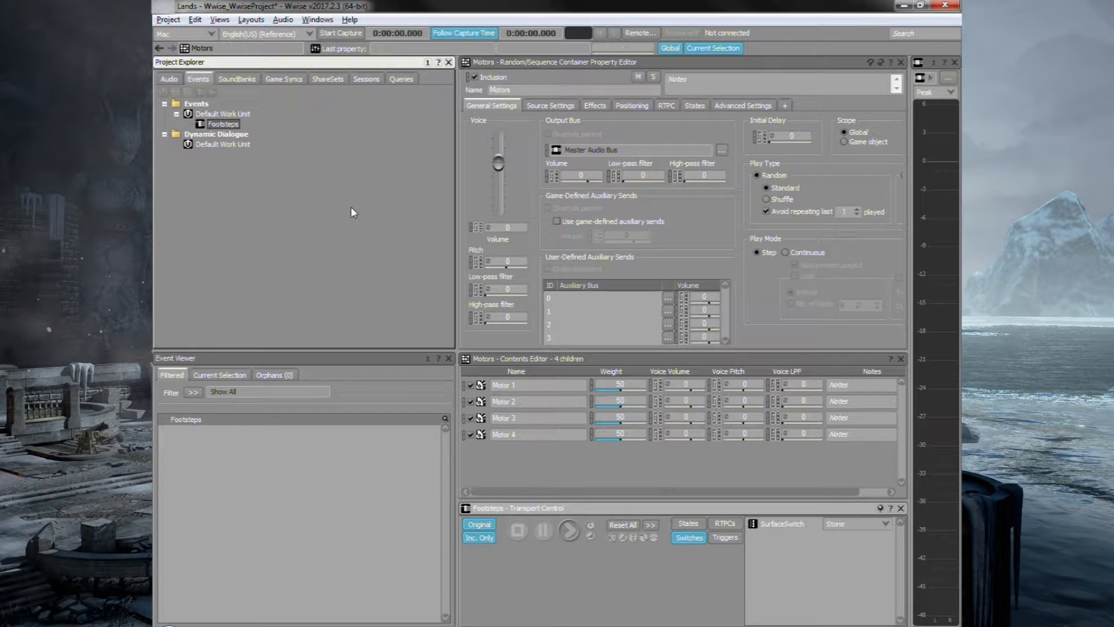
double_click(221, 124)
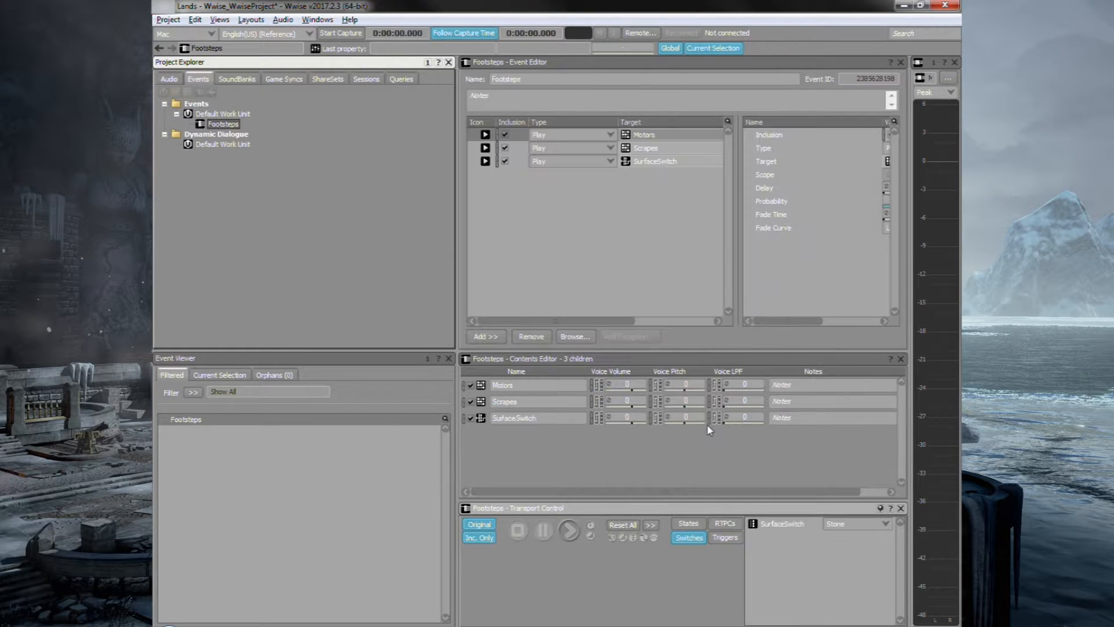
left_click(571, 530)
left_click(574, 531)
left_click(574, 531)
left_click(574, 530)
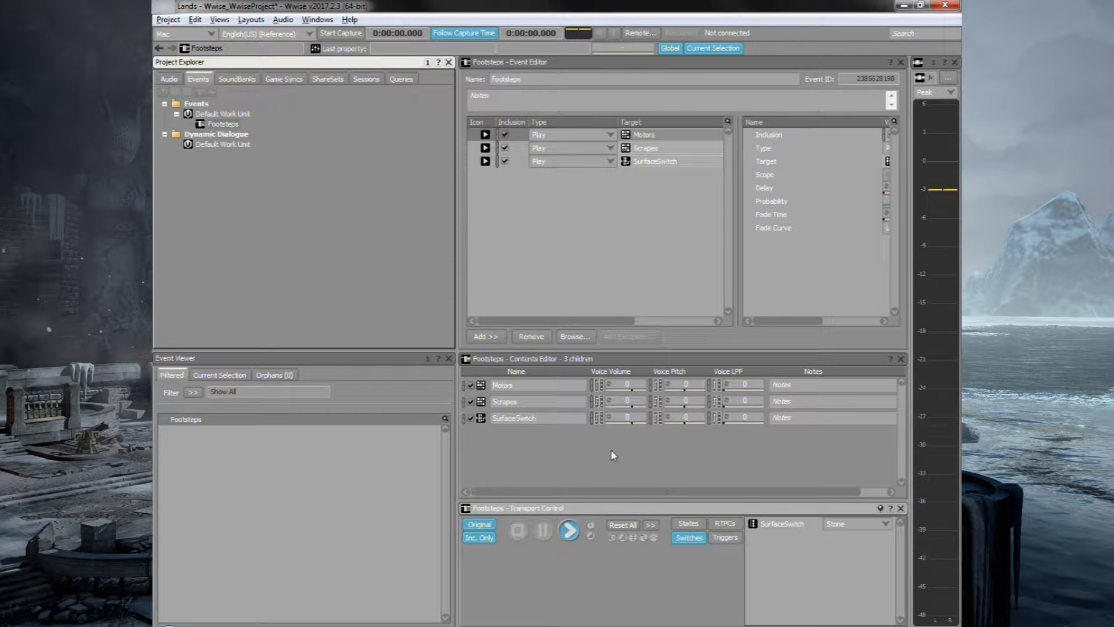
Step: Lower the voice volume of both Motors and Scrapes to -4 in the Footsteps event's contents
left_click(628, 383)
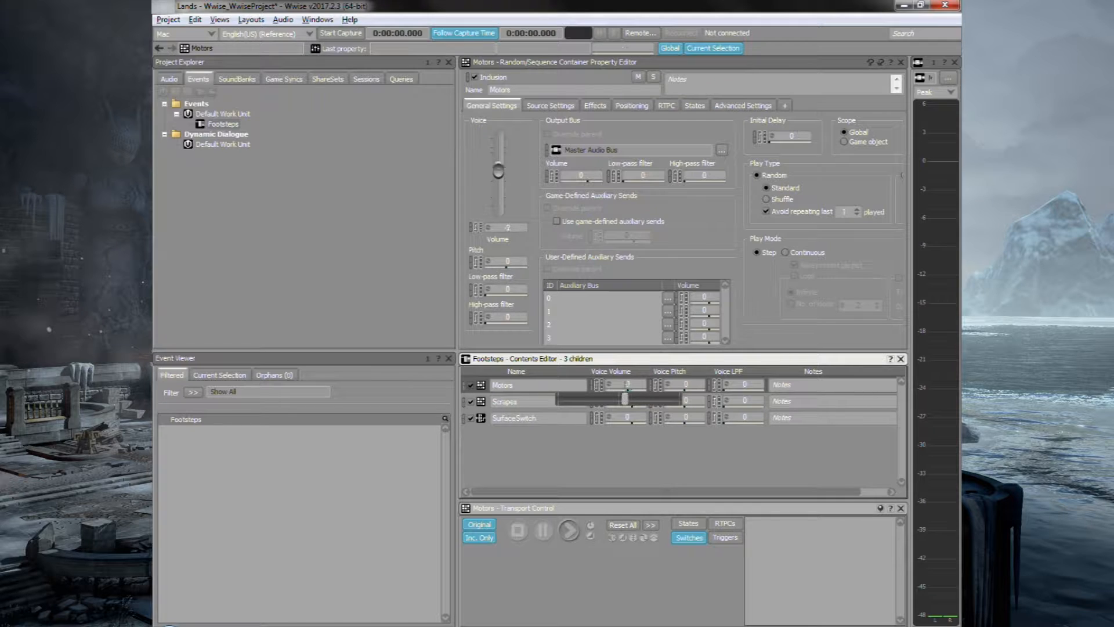
left_click(635, 439)
left_click(560, 399)
left_click_drag(634, 410, 620, 416)
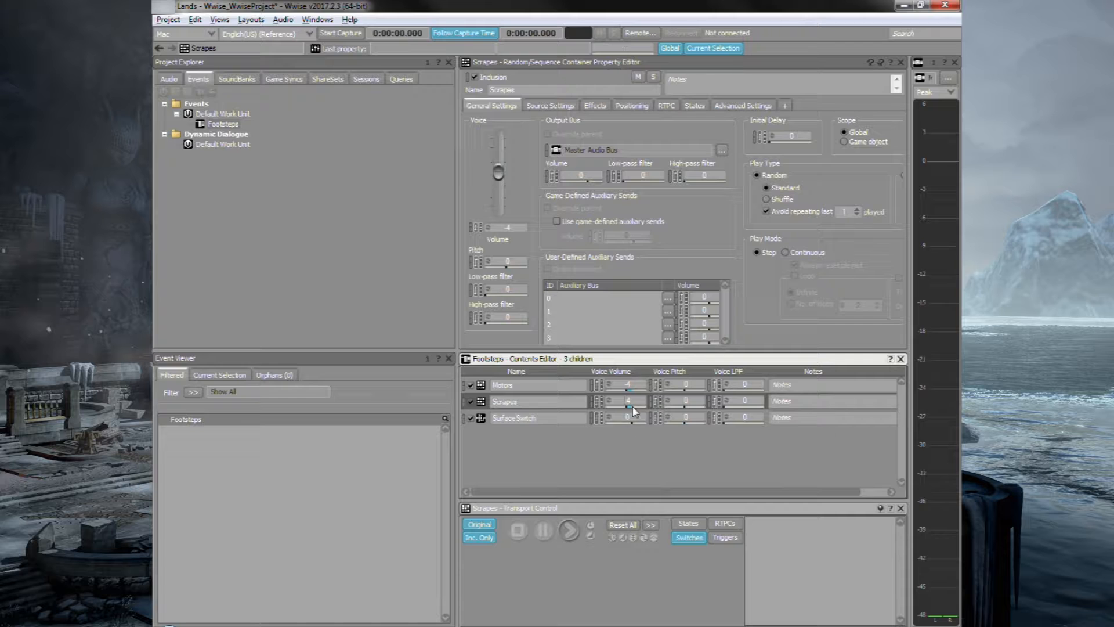
Step: Audition Scrapes on its own, and the complete Footsteps event repeatedly on Stone
left_click(569, 529)
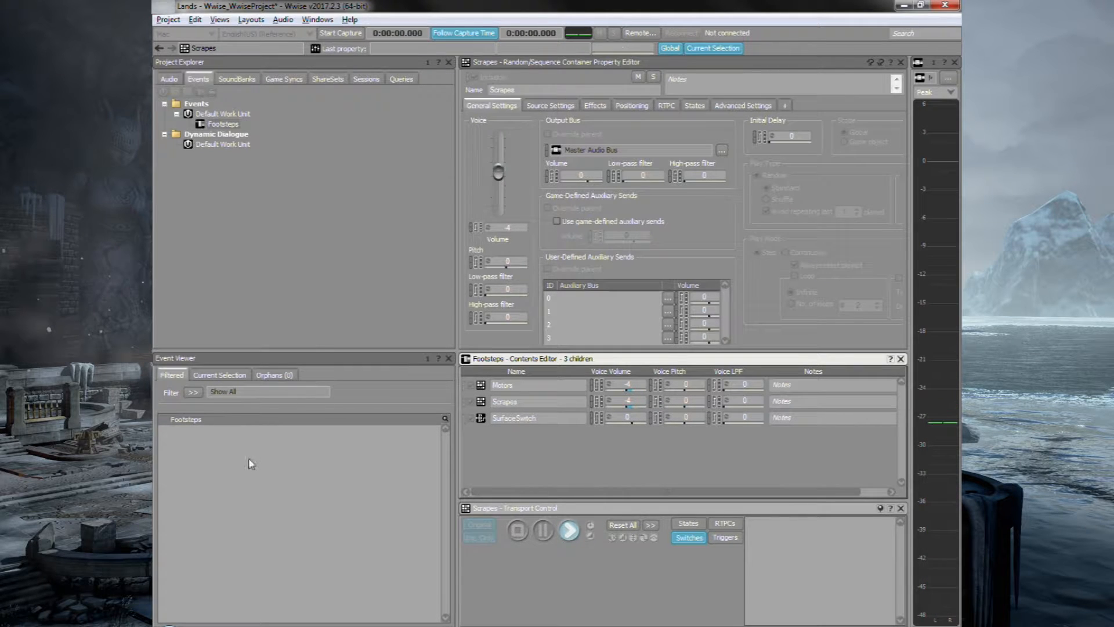
left_click(194, 422)
left_click(571, 529)
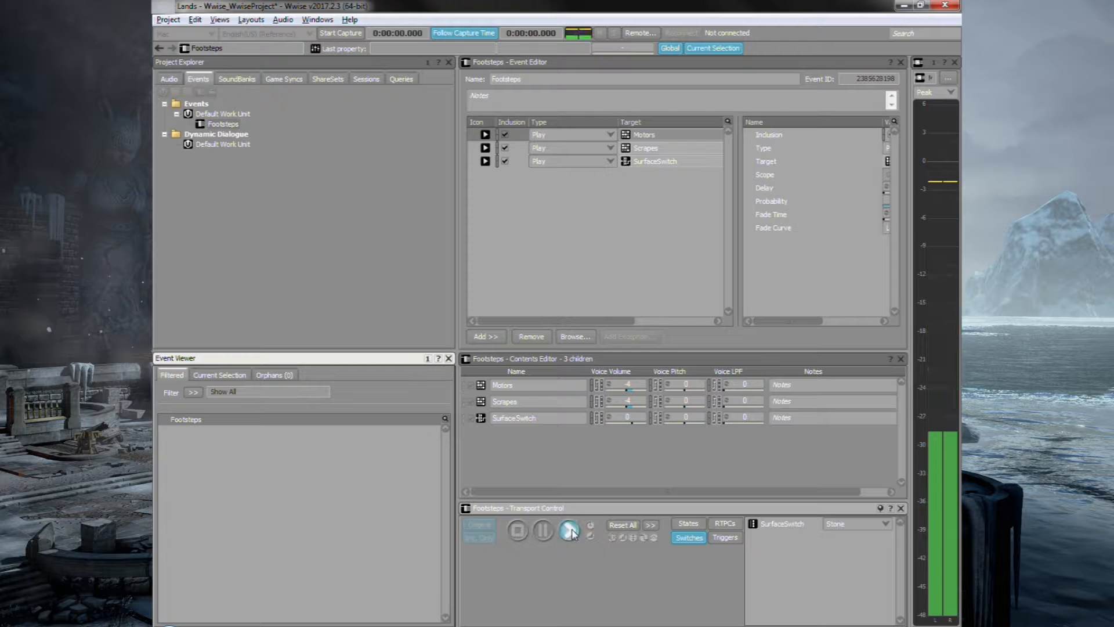
left_click(568, 534)
left_click(568, 533)
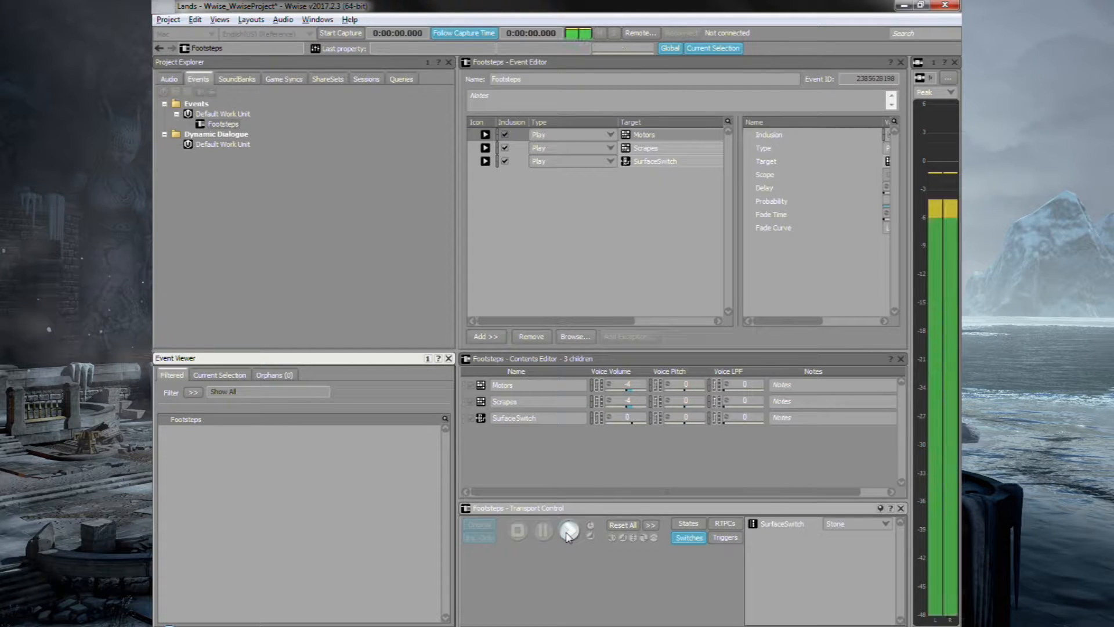
left_click(566, 532)
left_click(568, 535)
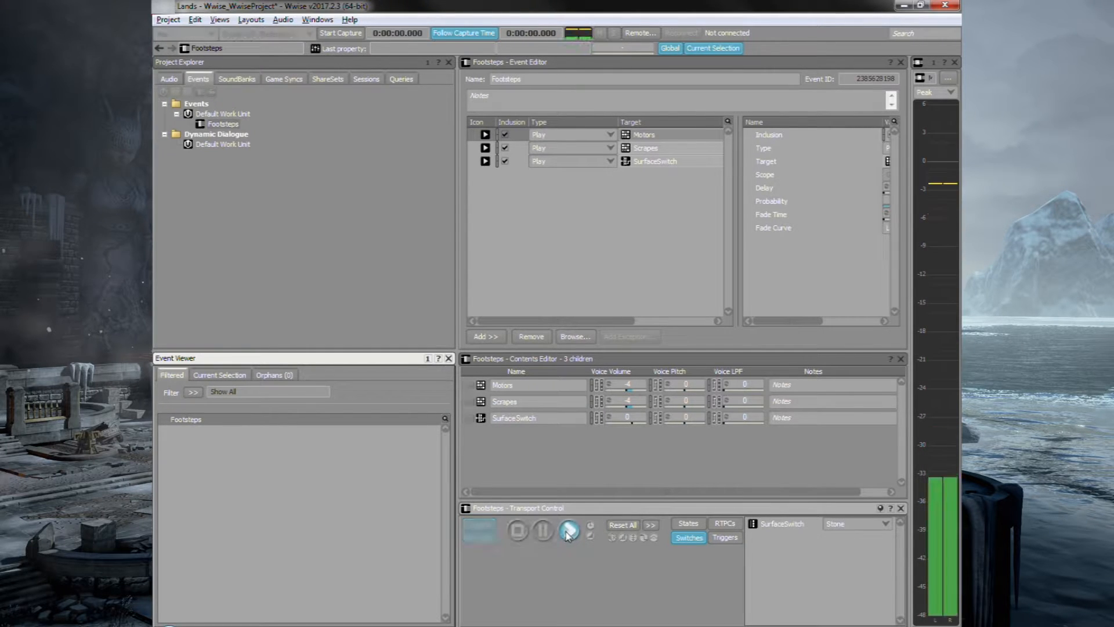
Step: Set the delay of the Scrapes play action in the Footsteps event to 0.05, leaving the delay randomizer disabled
left_click(659, 187)
left_click(653, 151)
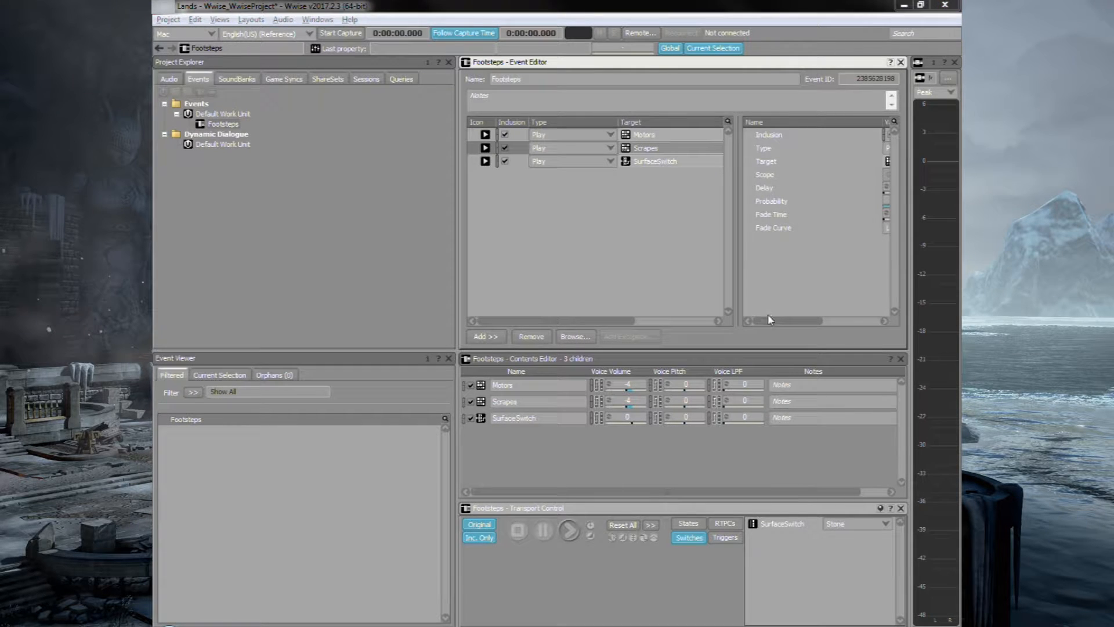
left_click_drag(770, 319, 837, 318)
left_click_drag(736, 248, 668, 248)
mouse_move(743, 320)
left_mouse_down()
mouse_move(805, 320)
mouse_move(763, 325)
left_mouse_up()
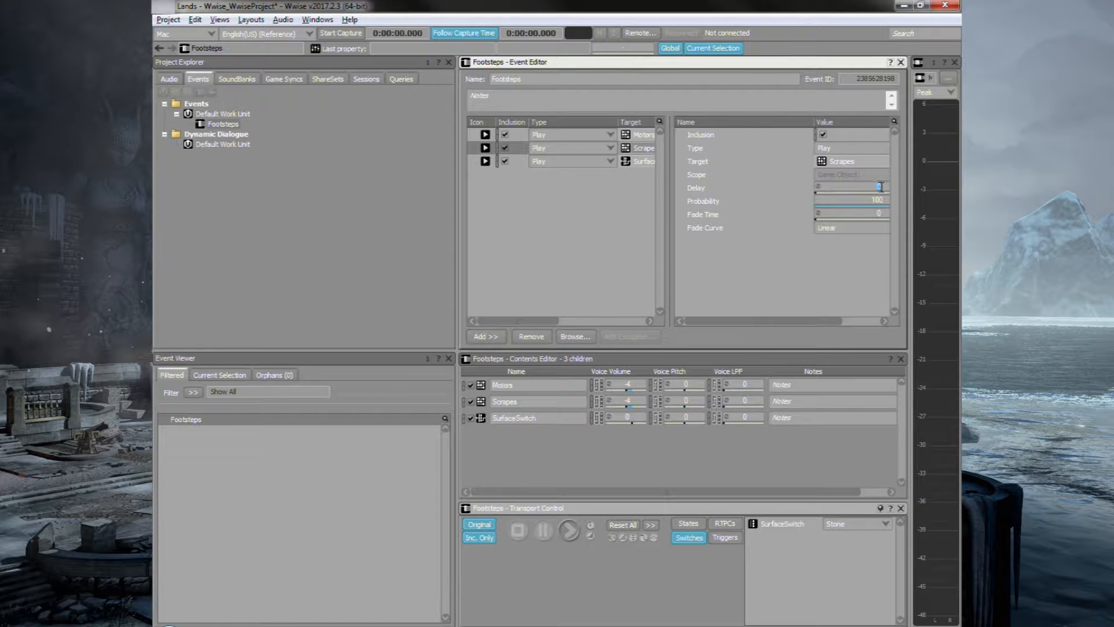
left_click(819, 187)
left_click(321, 309)
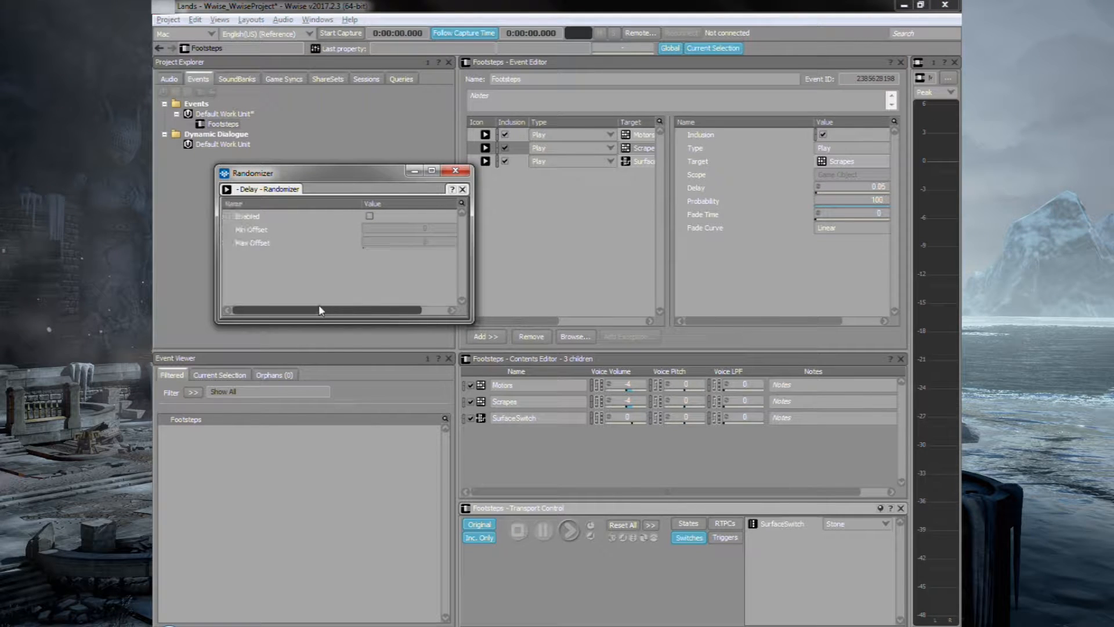
left_click(459, 173)
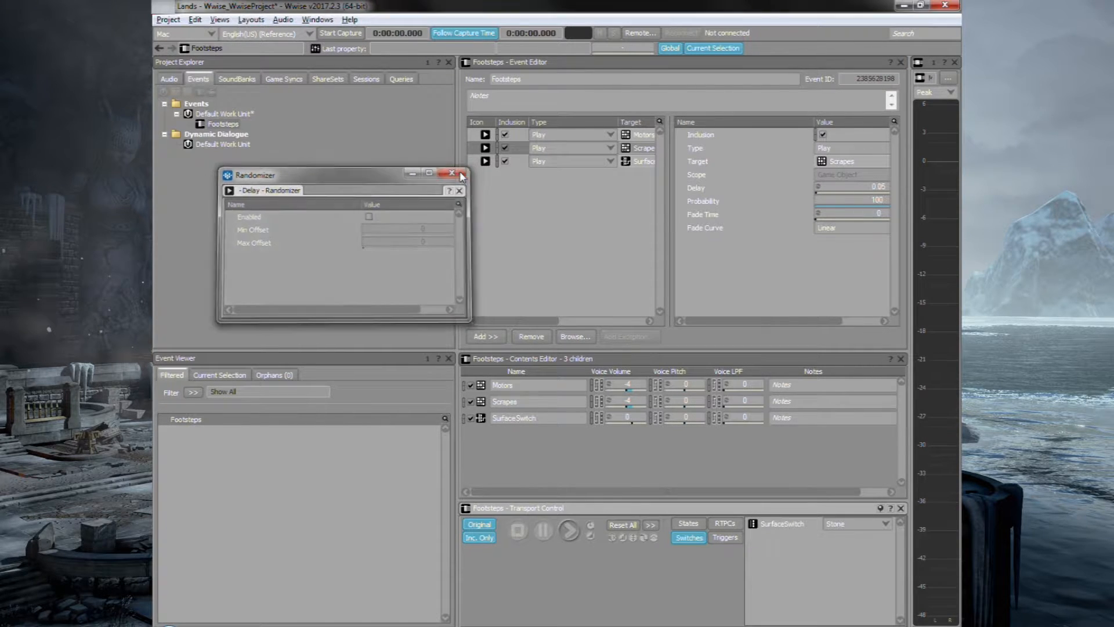
Step: Set the delay of the Motors play action to 0.04 and audition the Footsteps event repeatedly
left_click(647, 137)
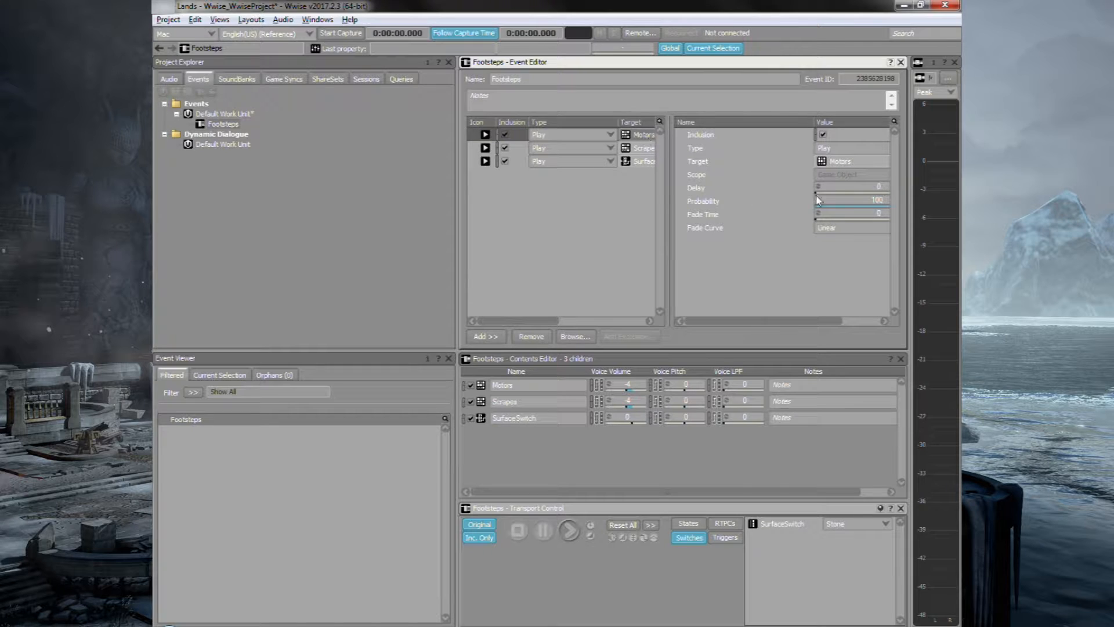
left_click(879, 186)
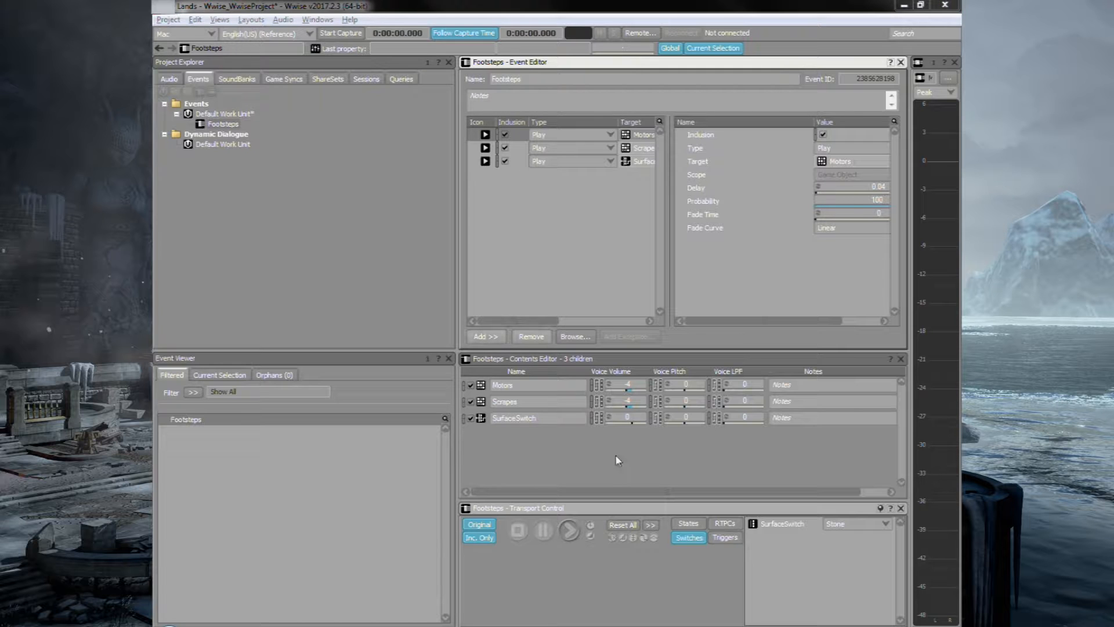
left_click(572, 531)
left_click(569, 534)
left_click(570, 534)
left_click(570, 536)
left_click(570, 535)
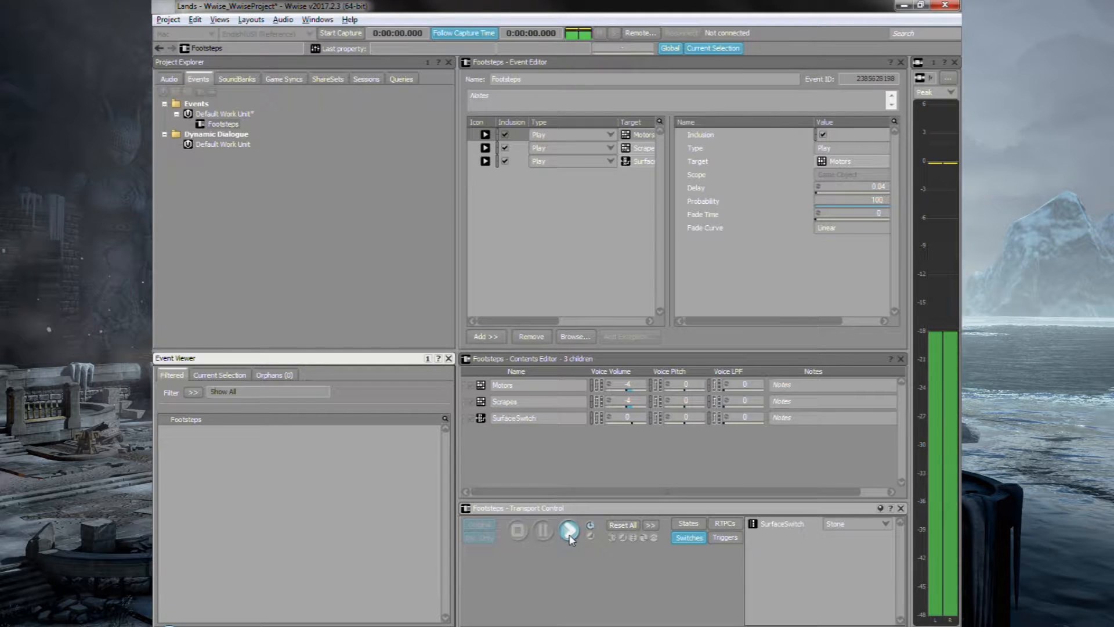
left_click(571, 534)
left_click(570, 533)
left_click(570, 532)
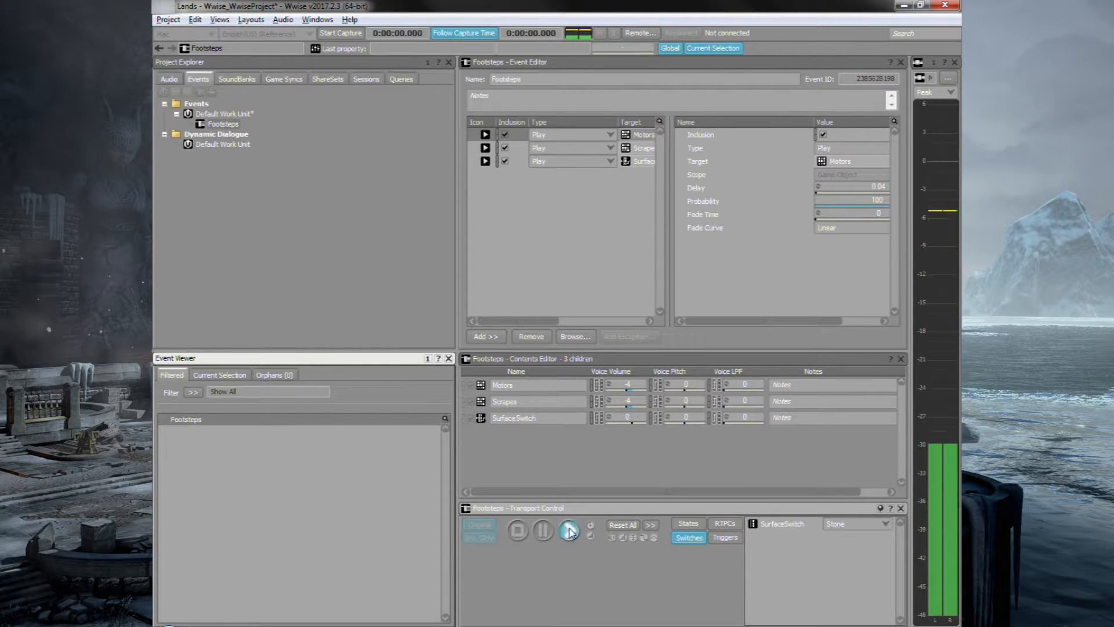
Step: Set the delay of the Scrapes play action to 0.12 and audition the event on Stone and Snow
left_click(879, 185)
type("0.12")
left_click(569, 531)
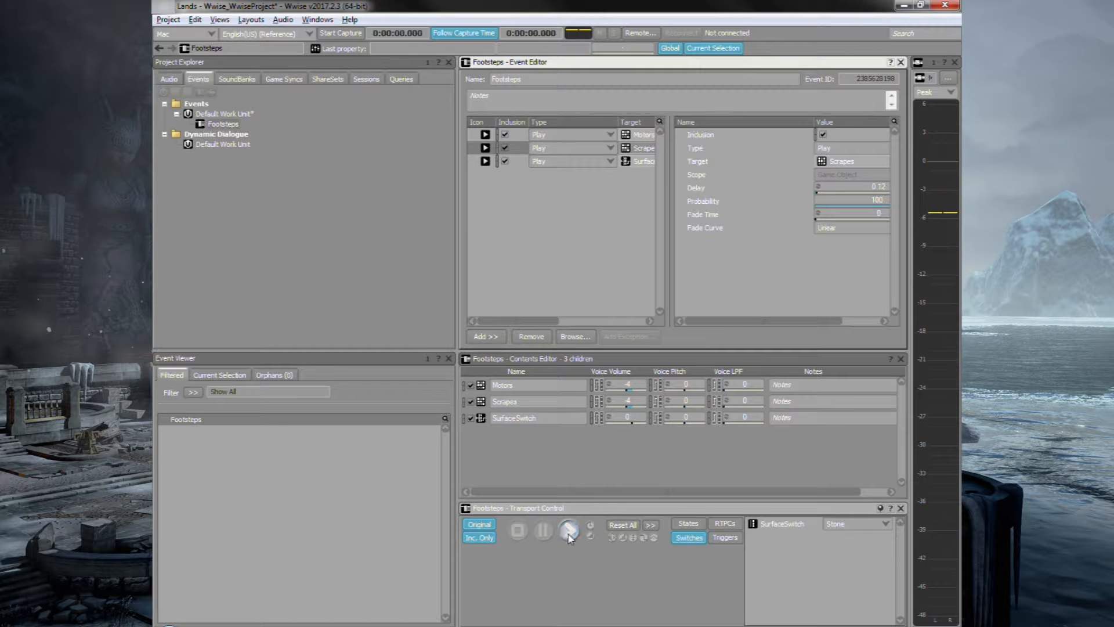
left_click(569, 530)
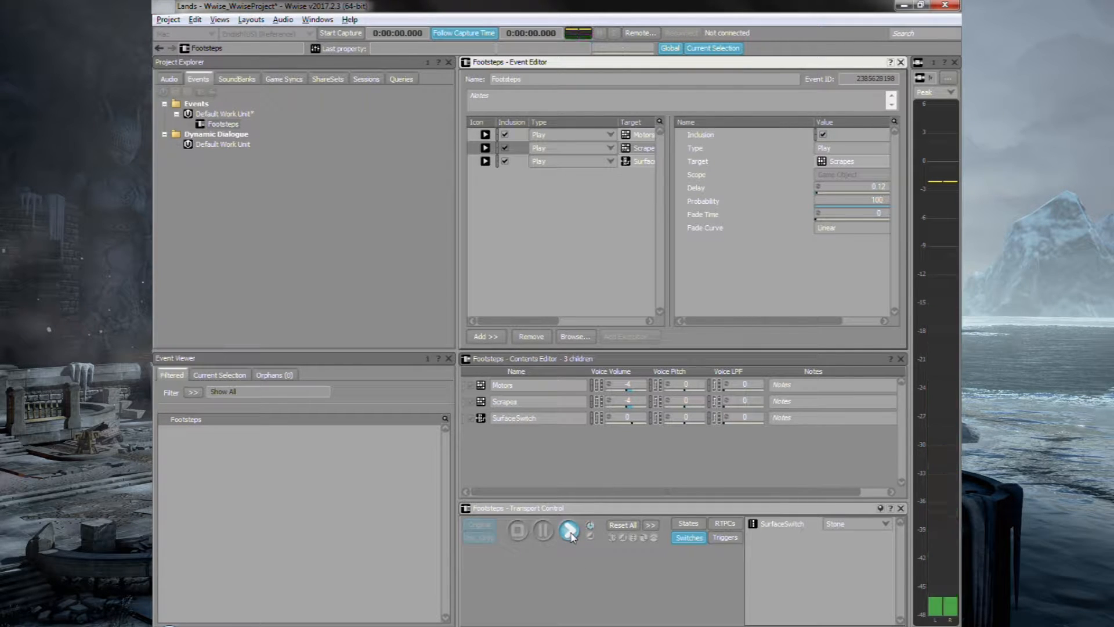
left_click(569, 530)
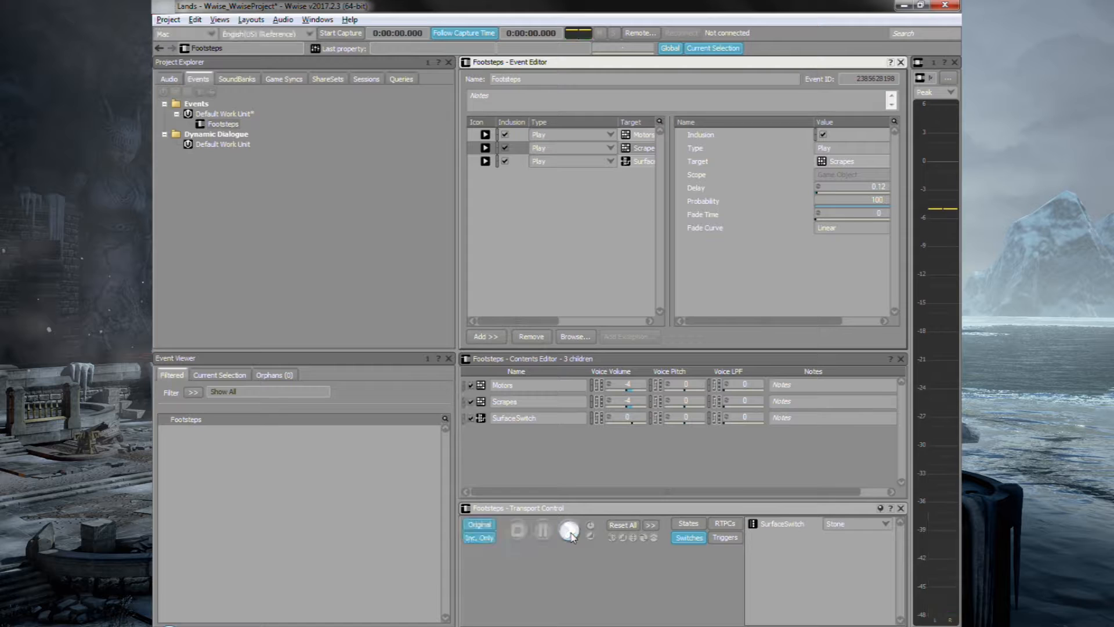
left_click(569, 530)
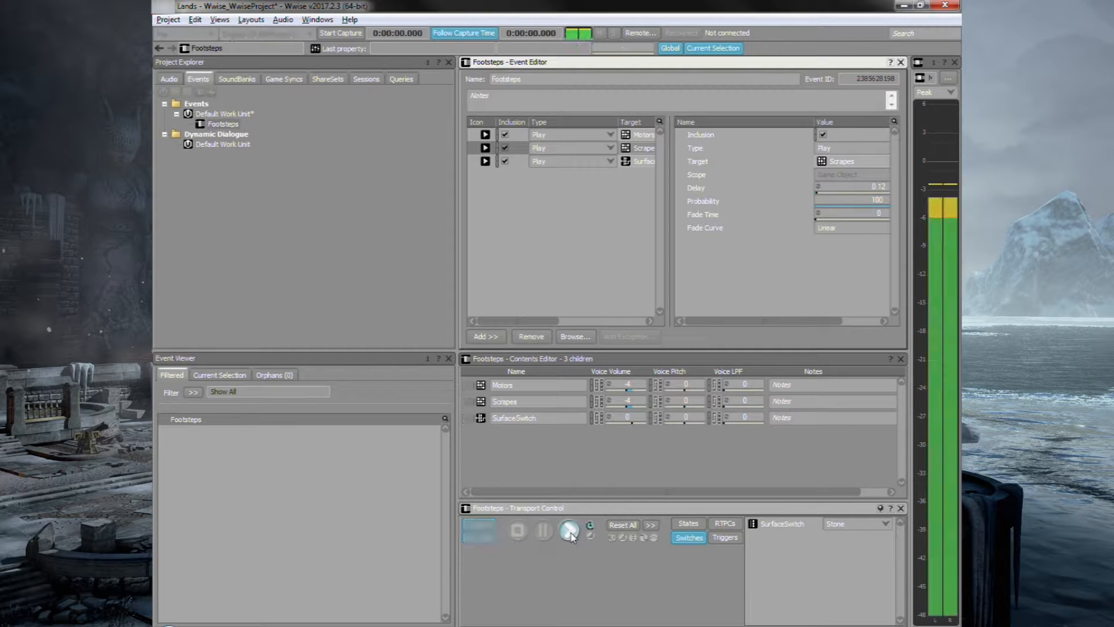
left_click(865, 536)
left_click(569, 537)
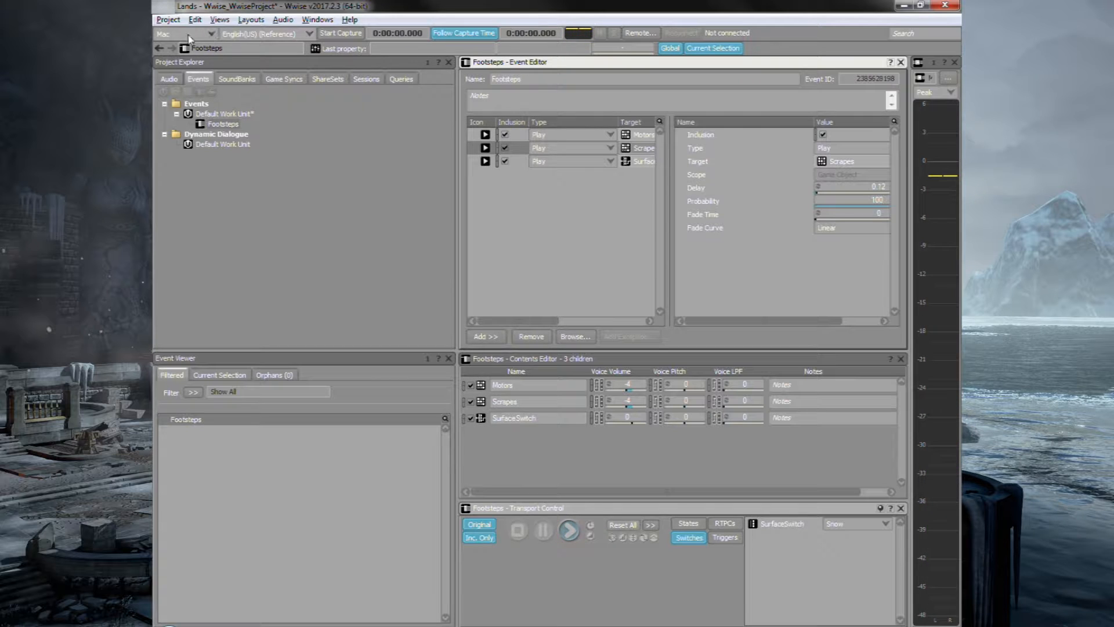
Step: Add the Footsteps event to the Master SoundBank
left_click(232, 84)
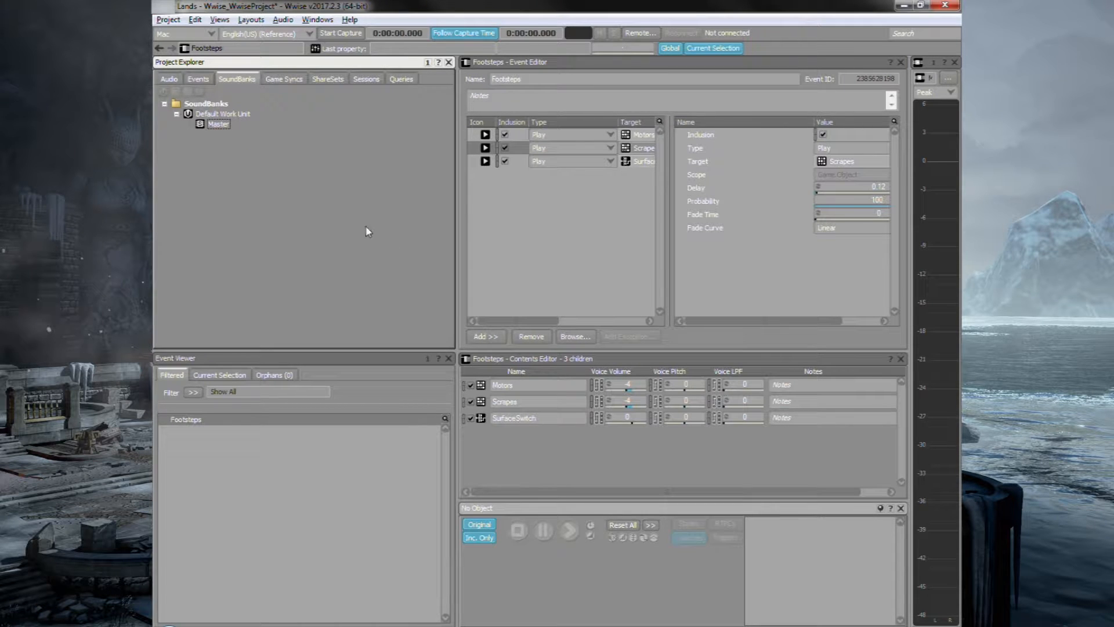
key("F7")
left_click(182, 439)
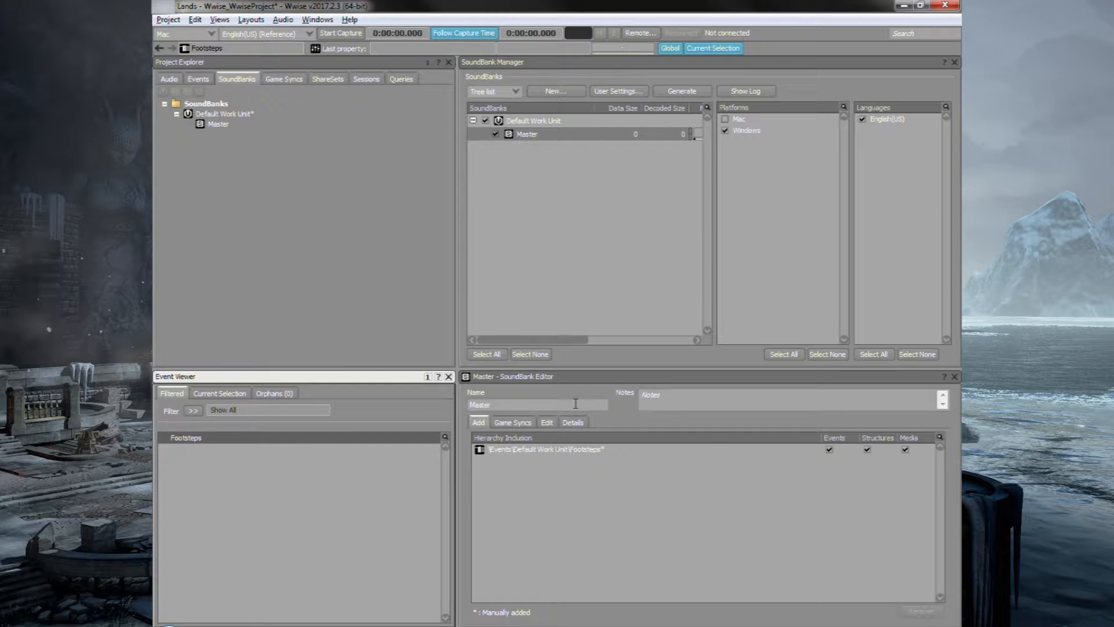
Step: Generate the Master SoundBank for Windows and switch to the game engine editor
left_click(694, 91)
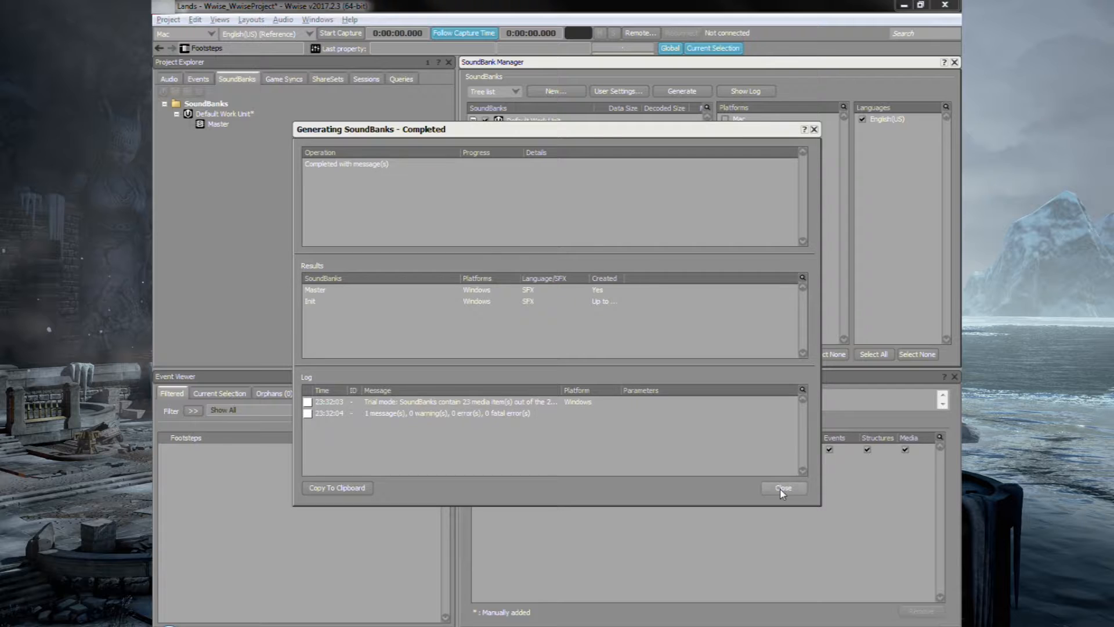
left_click(783, 489)
left_click(168, 79)
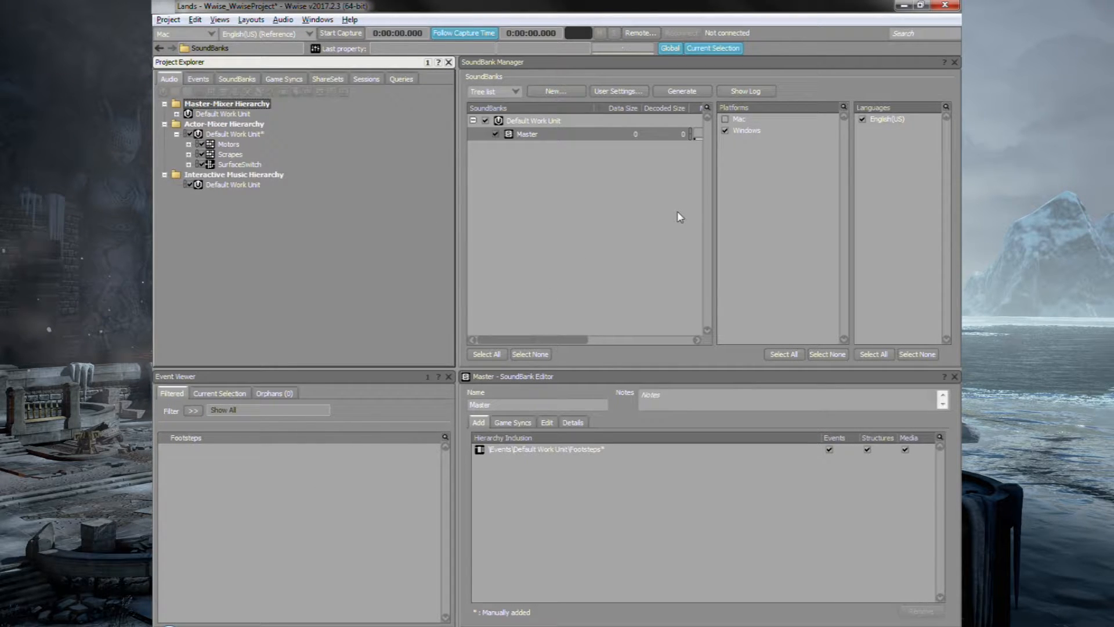
left_click(464, 625)
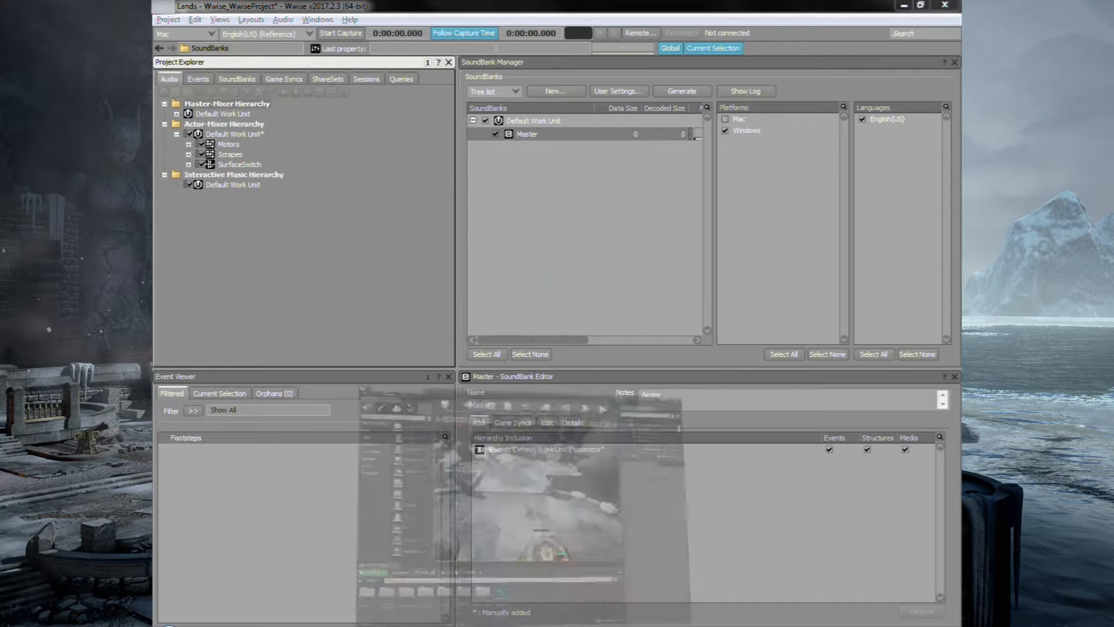
Step: Switch to the Unreal editor and delete the Foottest event asset from the WwiseAudio Events folder
double_click(453, 539)
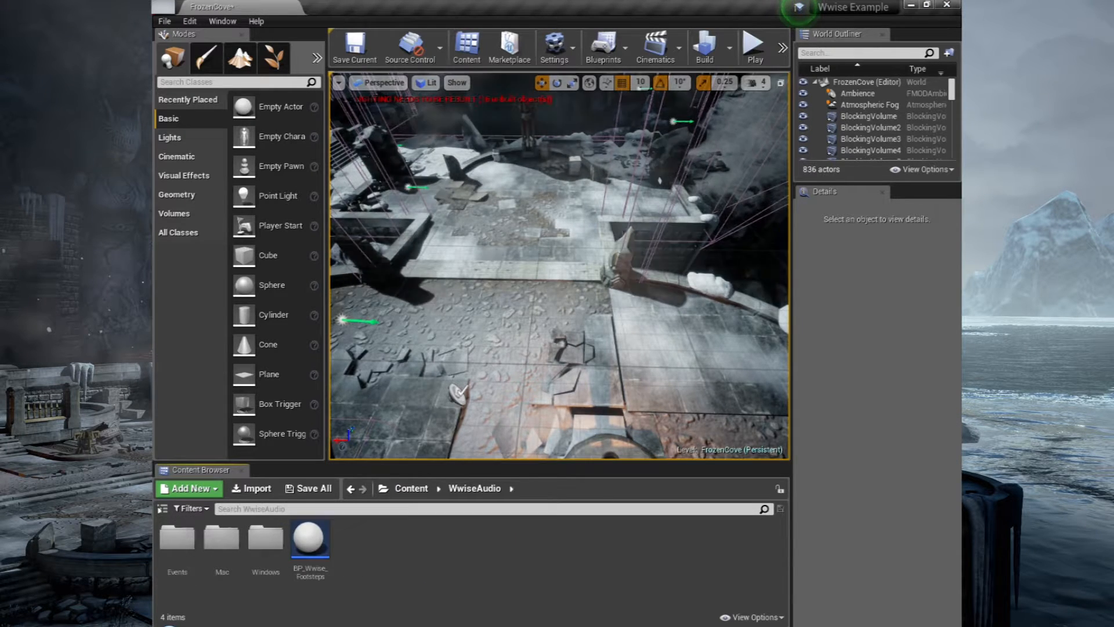
double_click(177, 538)
left_click(177, 545)
key("Delete")
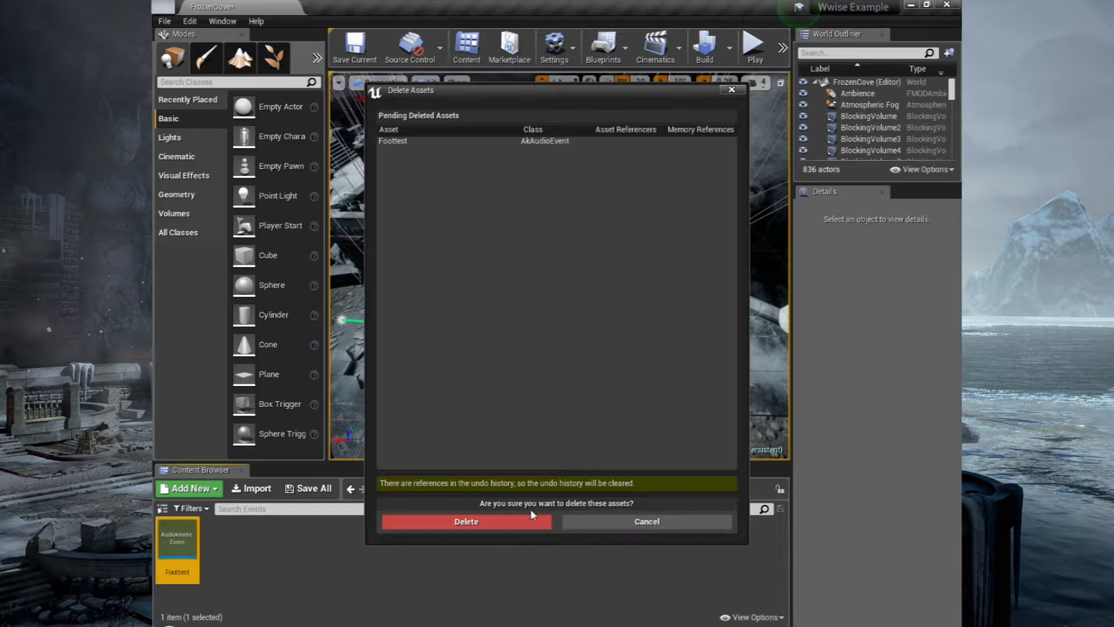
left_click(506, 527)
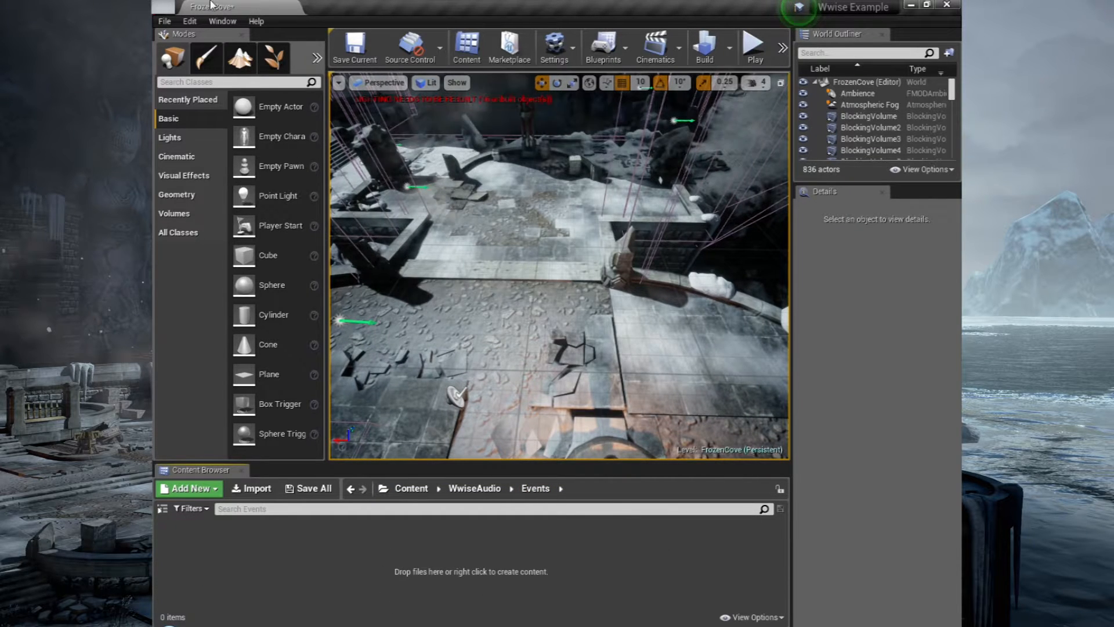
Step: Bring the Footsteps event from the WwisePicker into the WwiseAudio Events folder and close the picker
left_click(222, 21)
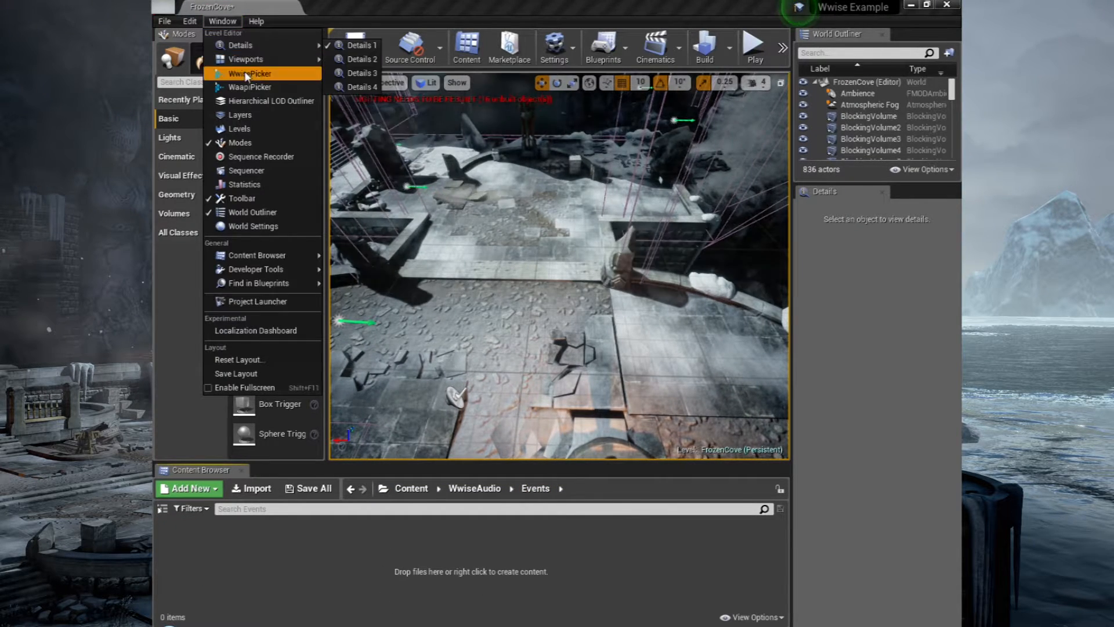
left_click(250, 72)
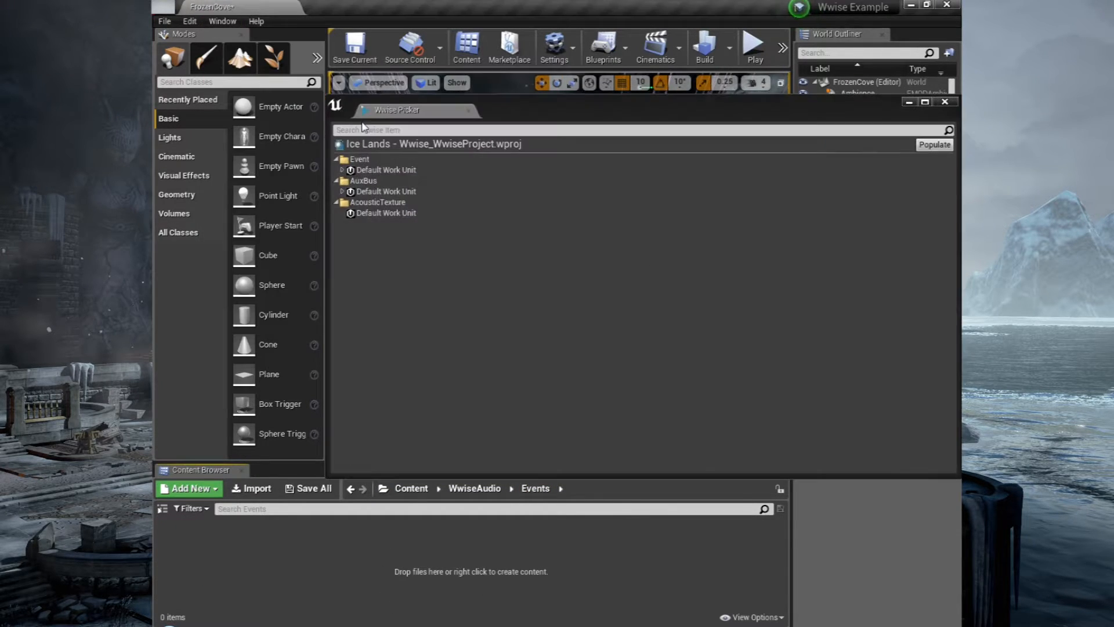
left_click(341, 170)
left_click(378, 180)
left_click_drag(389, 179, 267, 545)
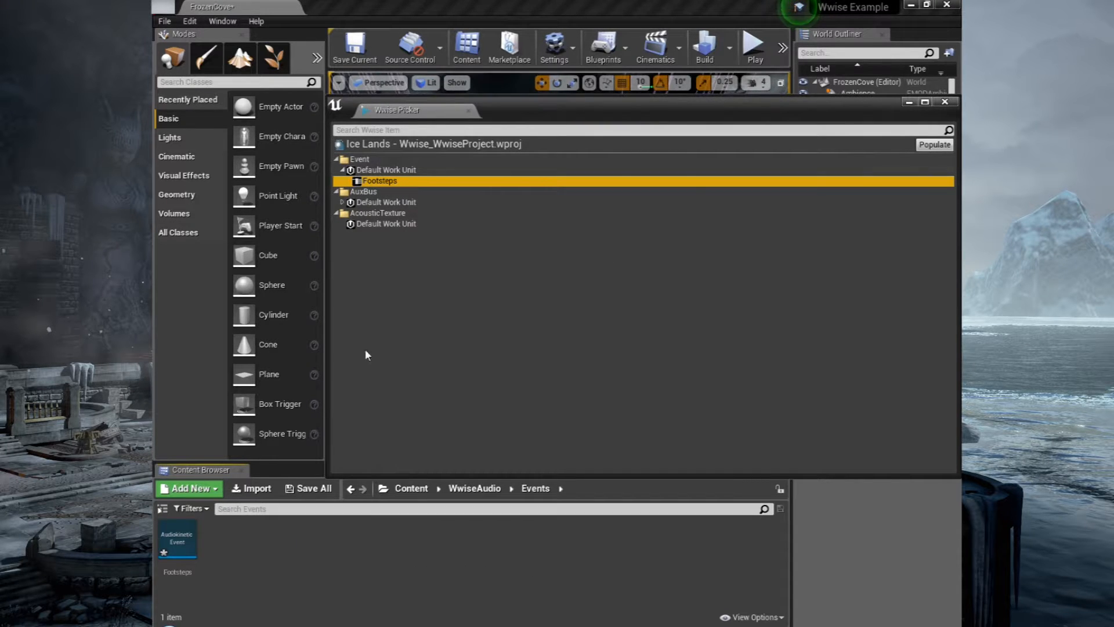
left_click(944, 103)
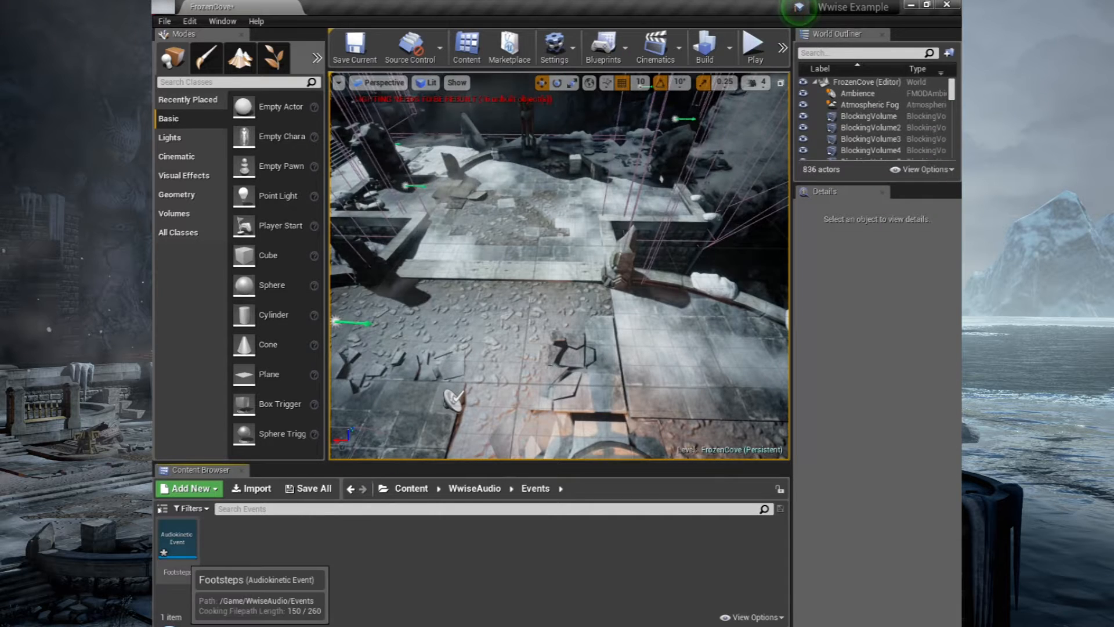
Step: Assign Master as the required bank of the Footsteps event asset, save it and close its editor
double_click(177, 539)
left_click(577, 148)
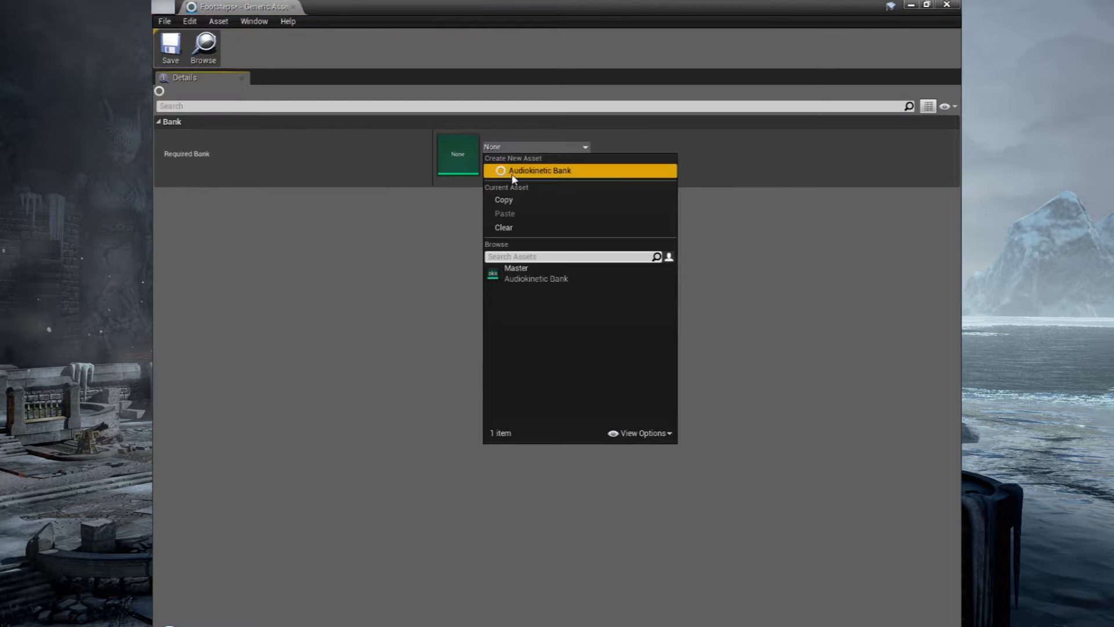
left_click(525, 271)
left_click(169, 55)
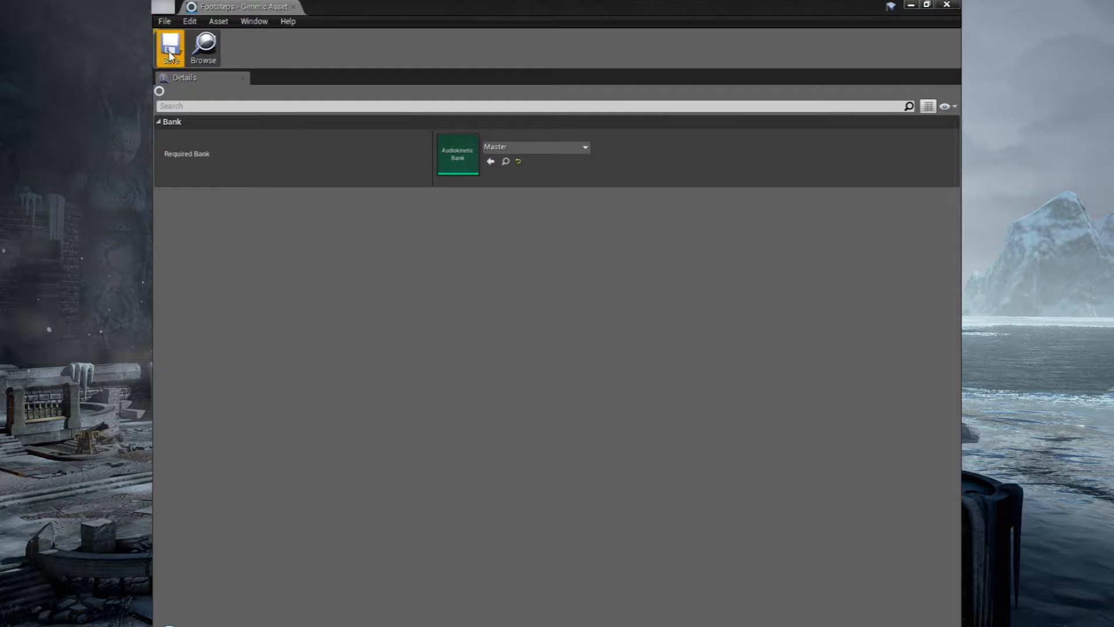
left_click(955, 5)
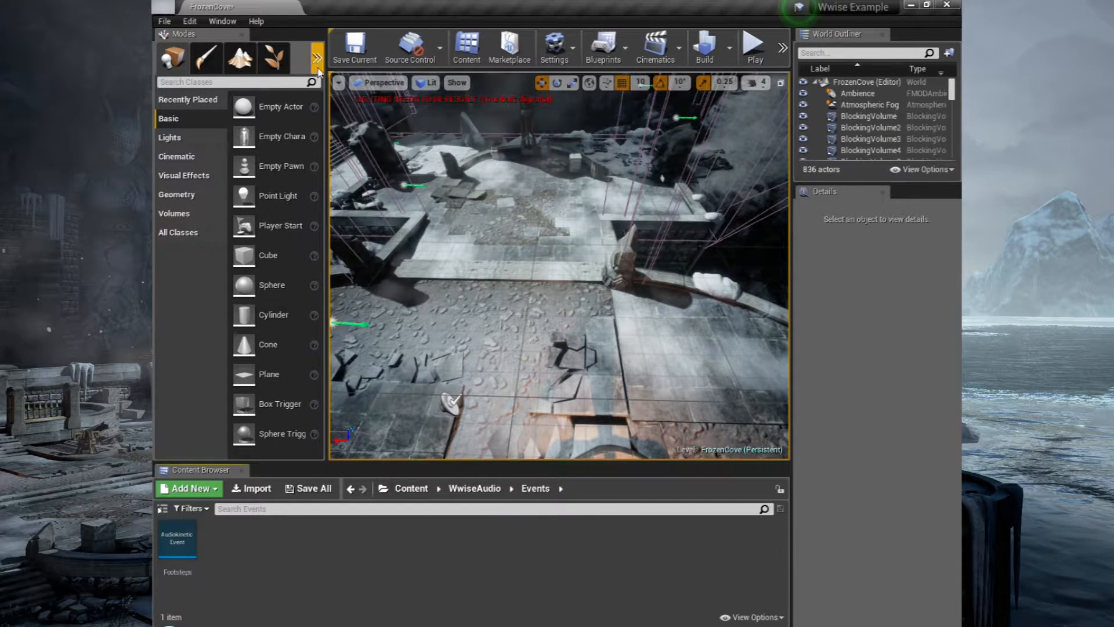
Step: Review the engine's Physics settings in the project settings and close them
left_click(190, 21)
left_click(250, 199)
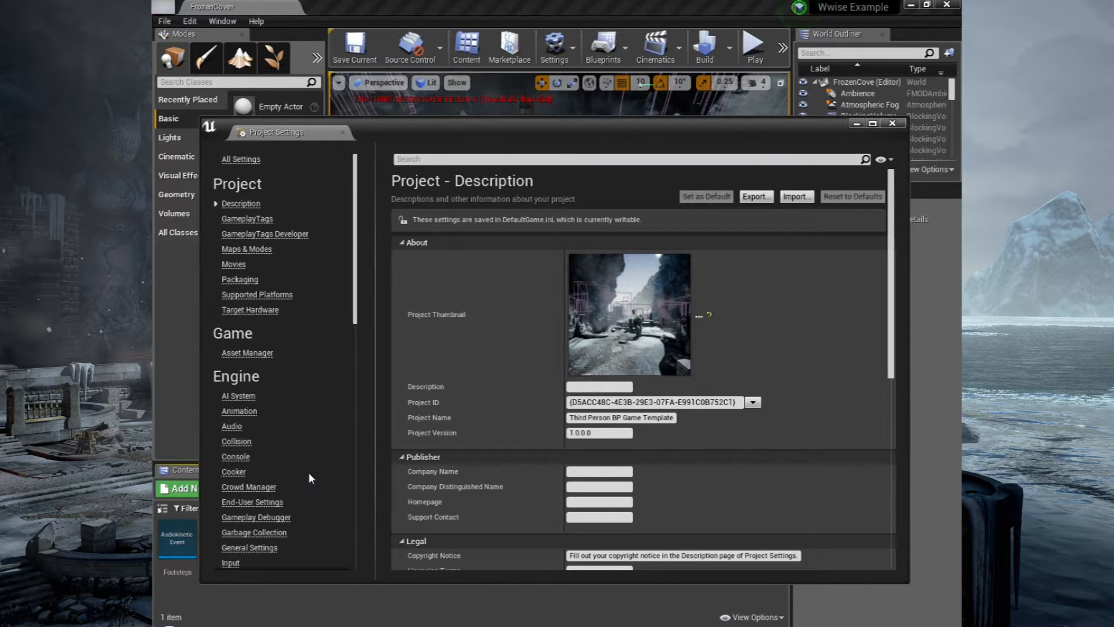
scroll(250, 488, "down", 5)
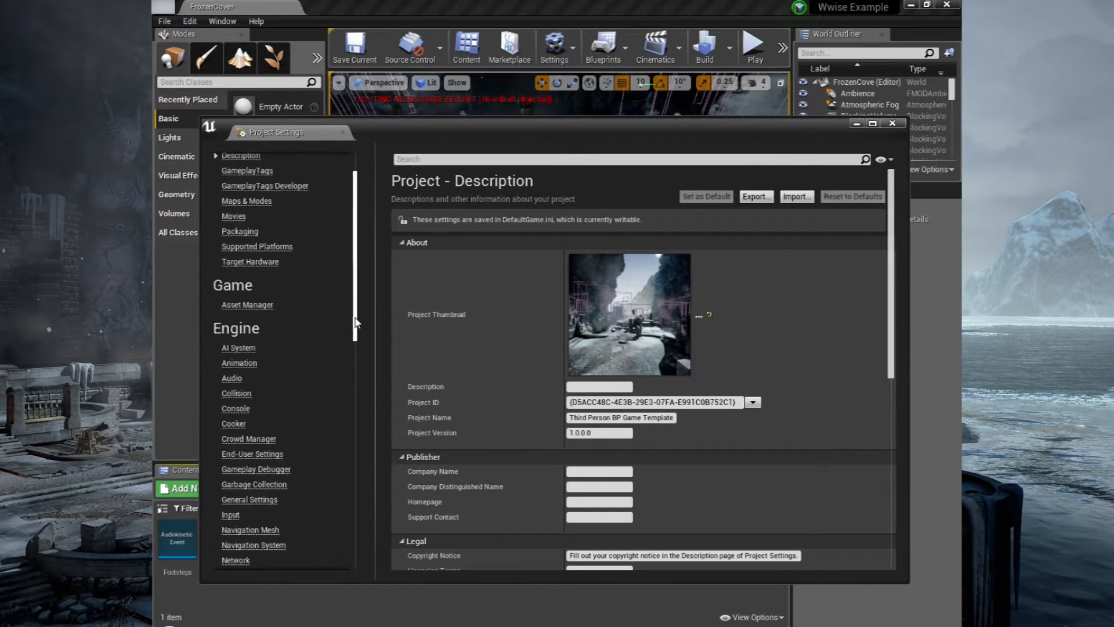
left_click(234, 469)
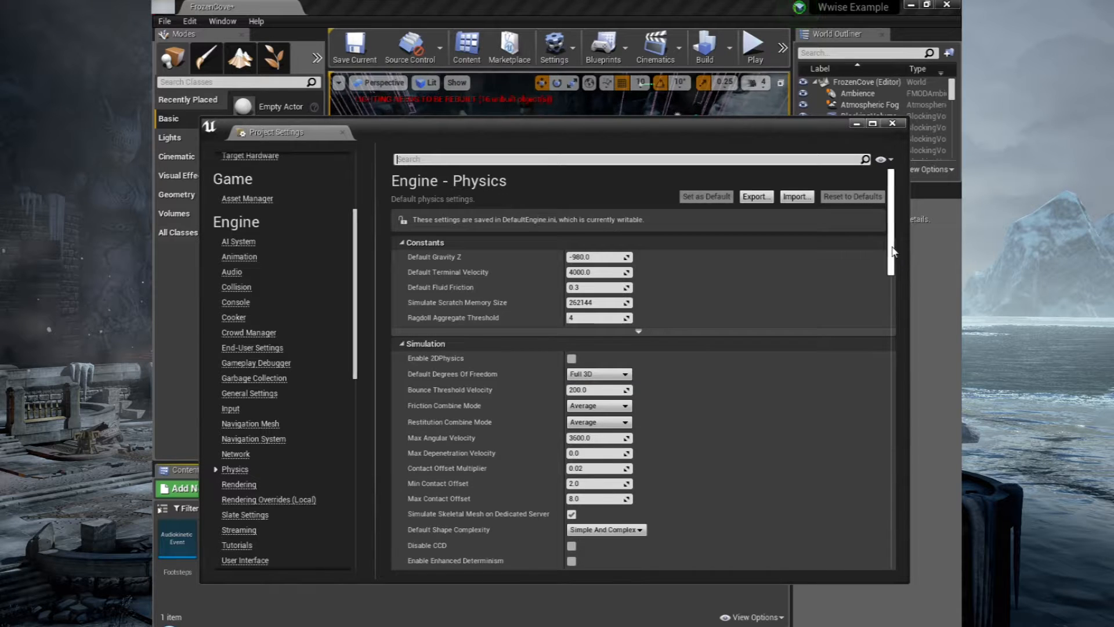
left_click_drag(890, 252, 889, 380)
left_click(893, 123)
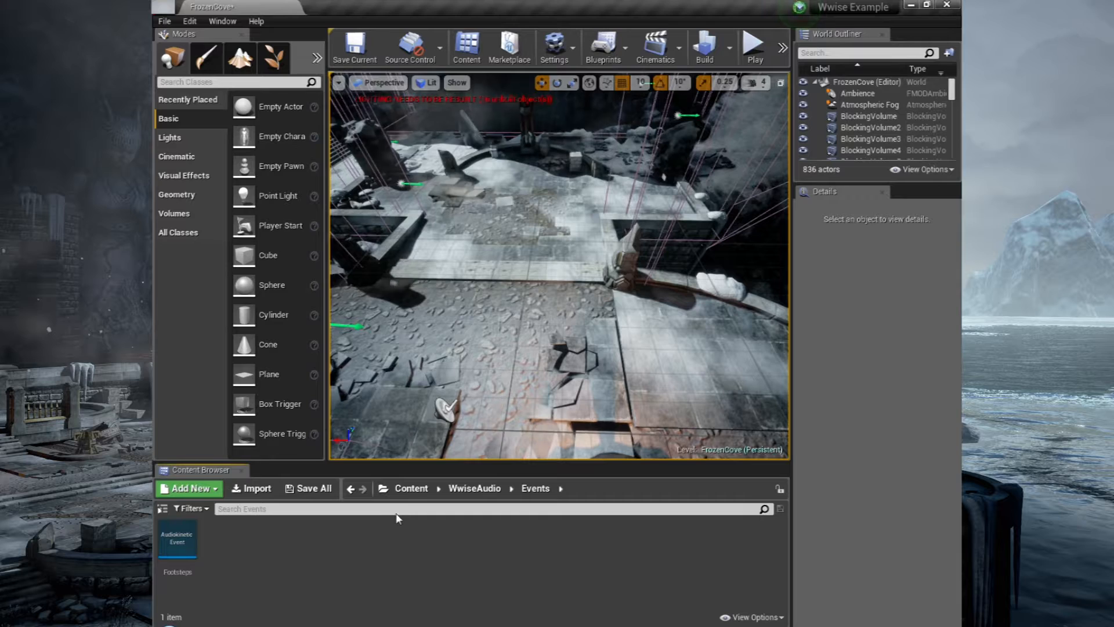
Step: Search the whole Content folder for "anim" and open the ThirdPerson_AnimBP blueprint
left_click(394, 508)
type("anim")
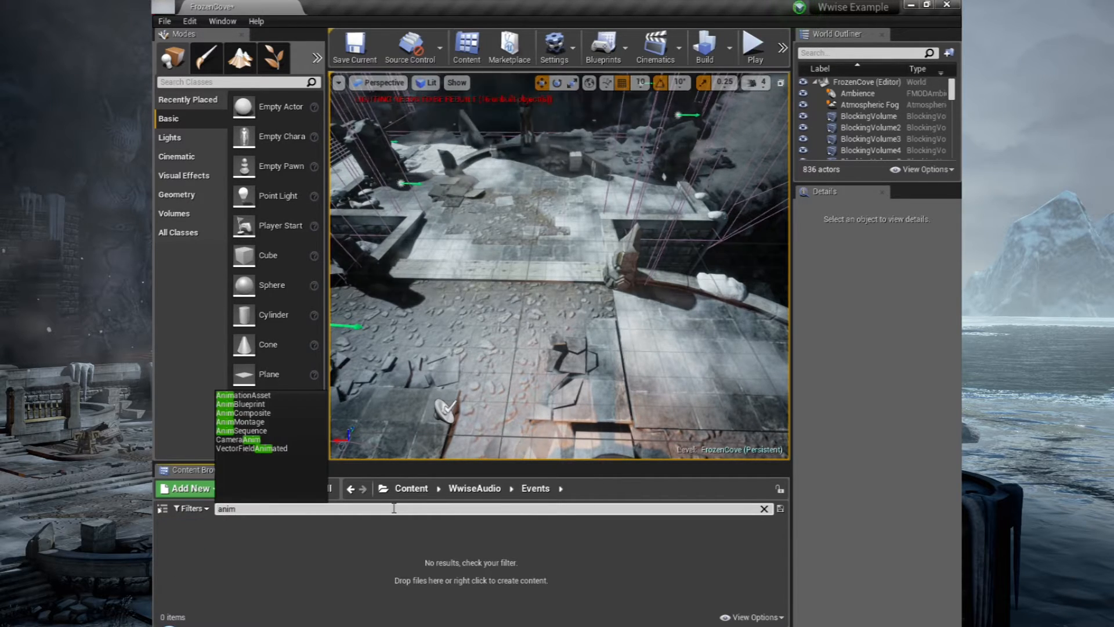
left_click(411, 488)
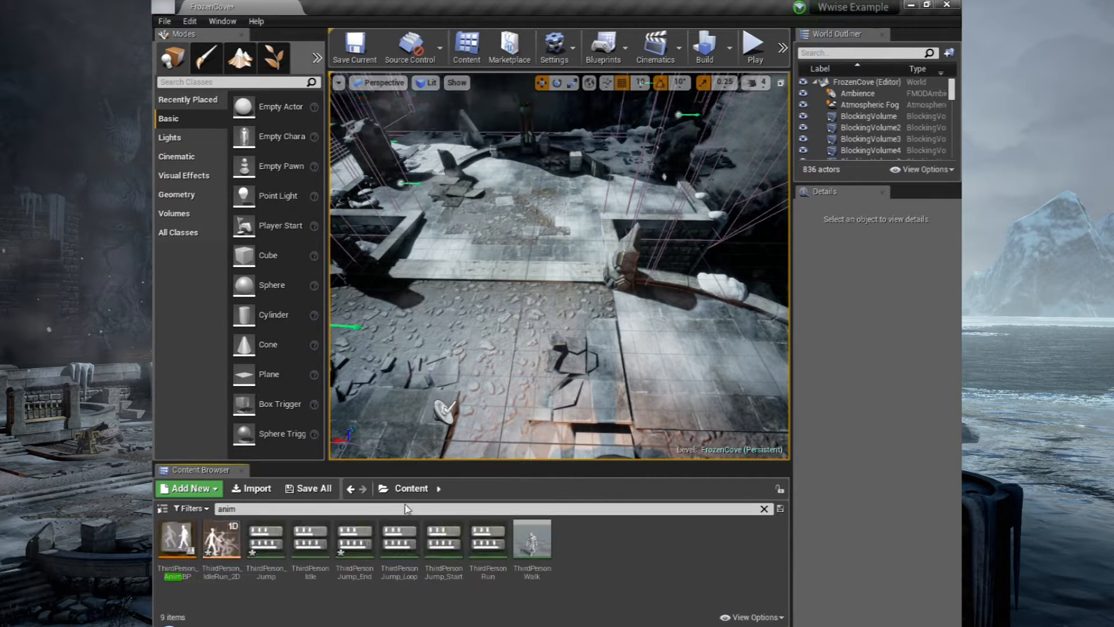
double_click(195, 549)
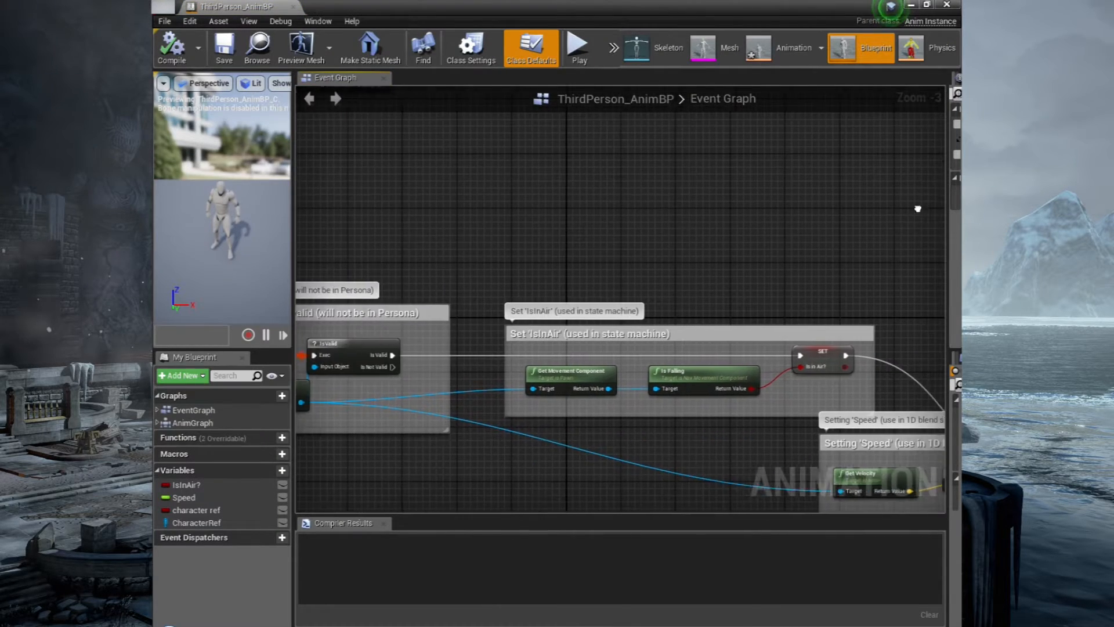
Step: Look over the event graph, switch to animation editing, and view ThirdPersonWalk before opening the ThirdPersonRun animation
left_click_drag(924, 209, 359, 265)
left_click_drag(824, 194, 538, 387)
left_click_drag(829, 276, 482, 315)
left_click_drag(779, 276, 827, 259)
left_click(772, 47)
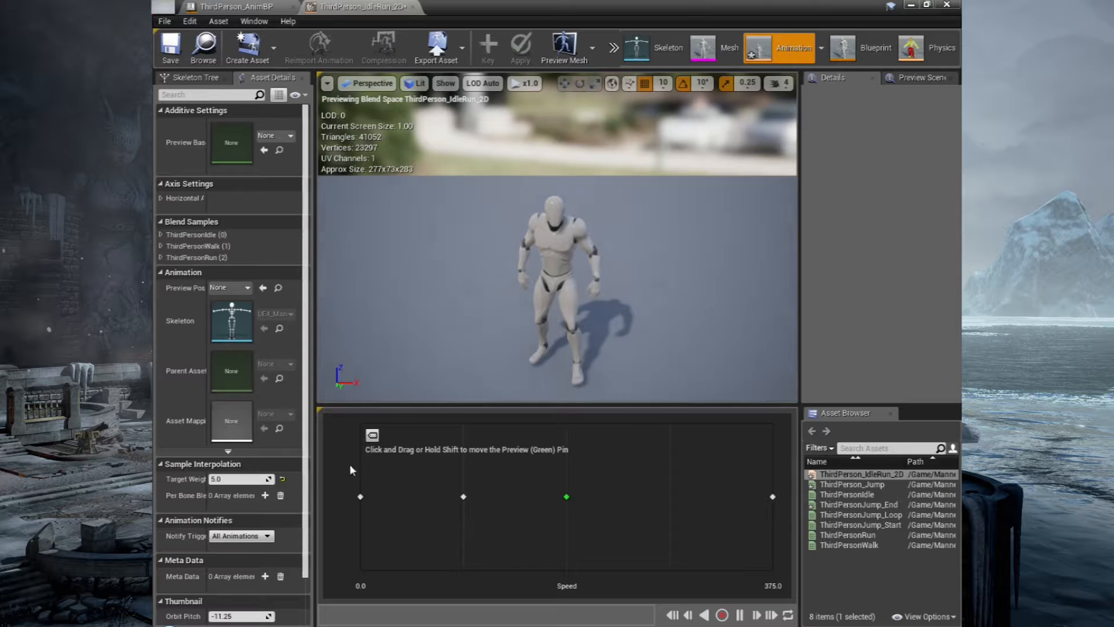
mouse_move(849, 545)
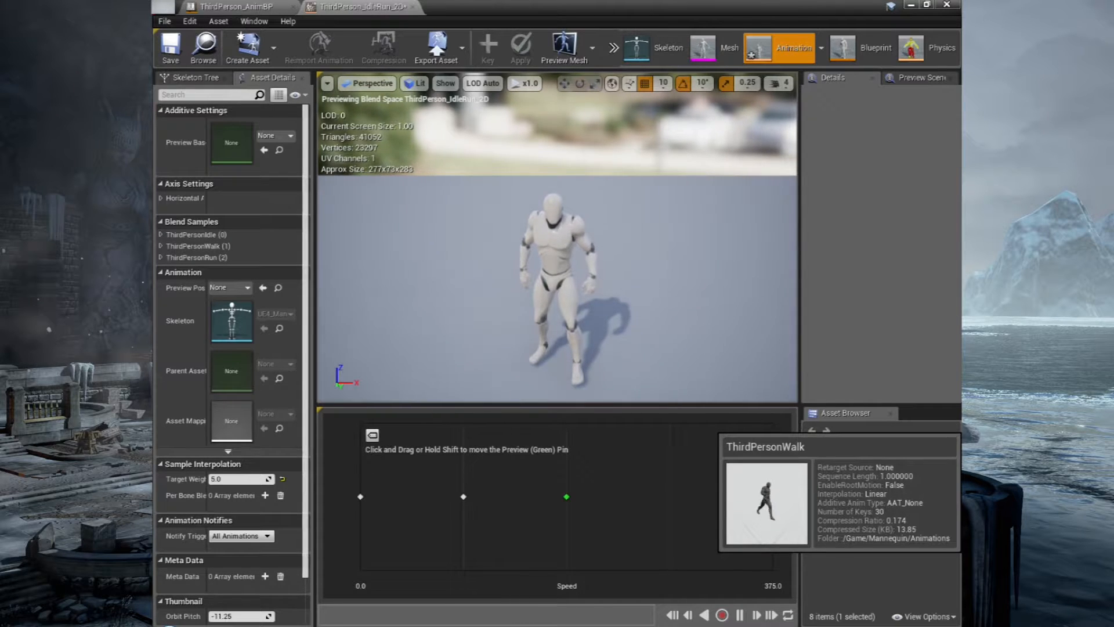
double_click(849, 545)
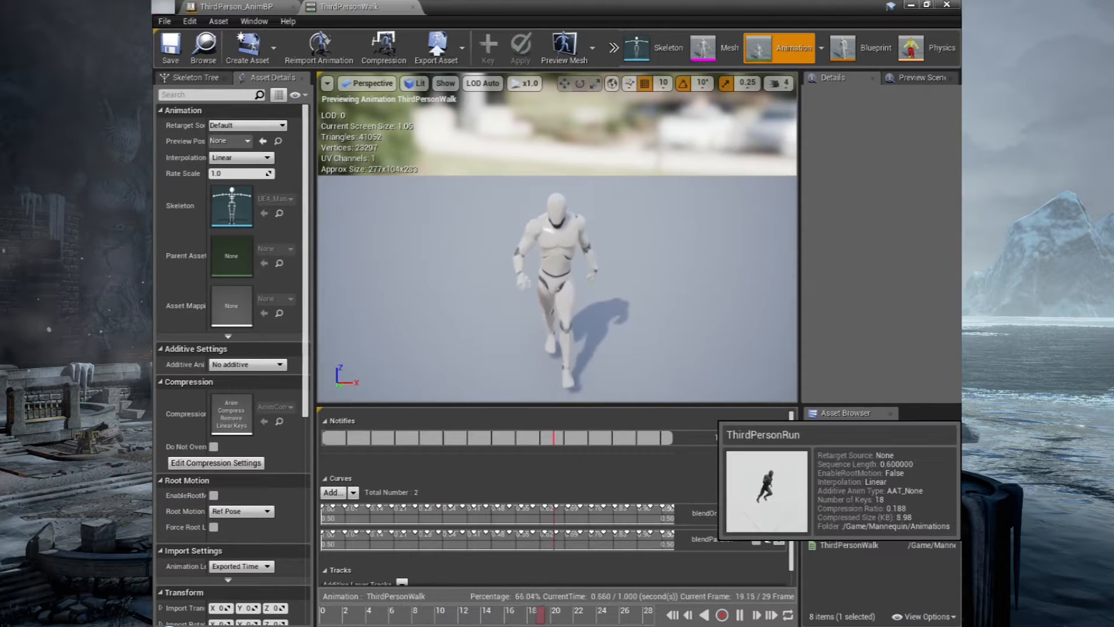
double_click(848, 534)
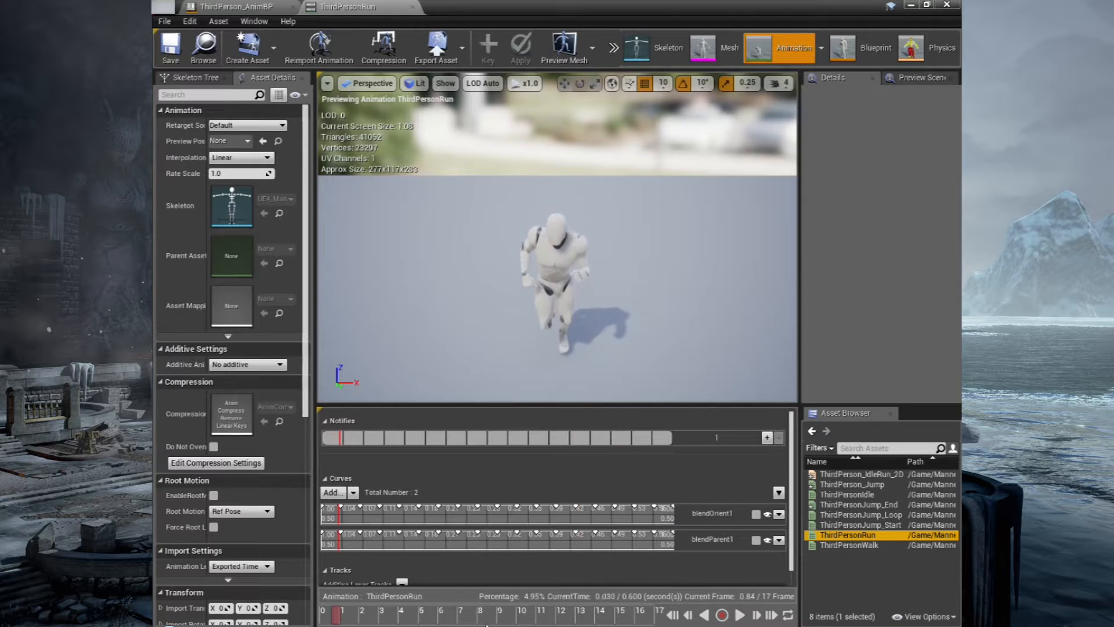
Step: Add an AkEvent notify at about frame 7 of ThirdPersonRun, where the foot lands, and assign the Footsteps event to it
left_click_drag(337, 617, 466, 621)
right_click(475, 436)
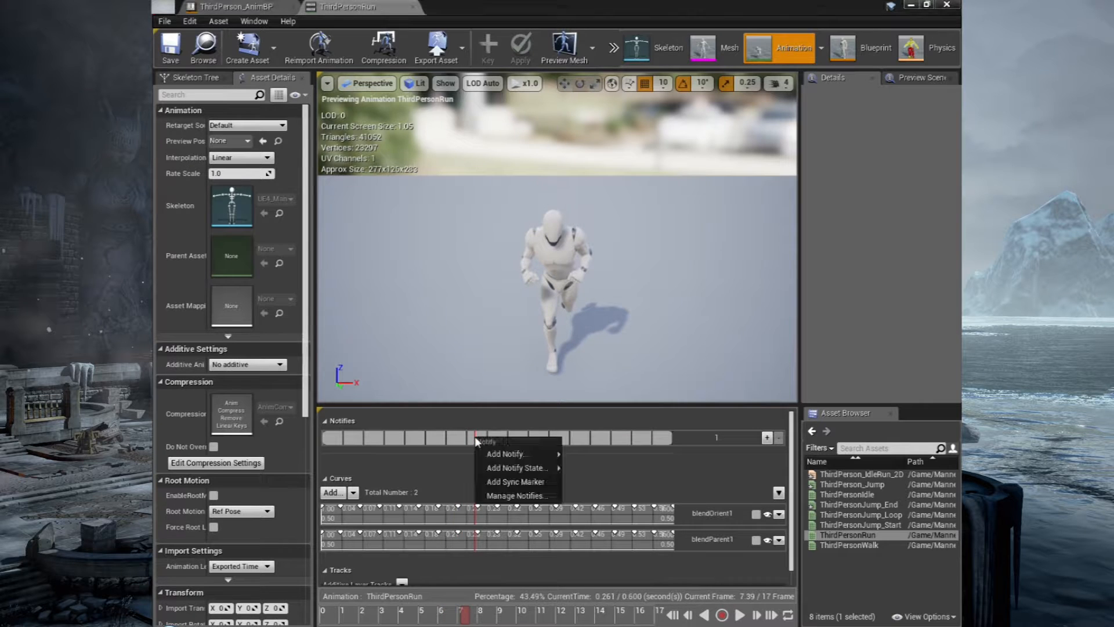
mouse_move(499, 456)
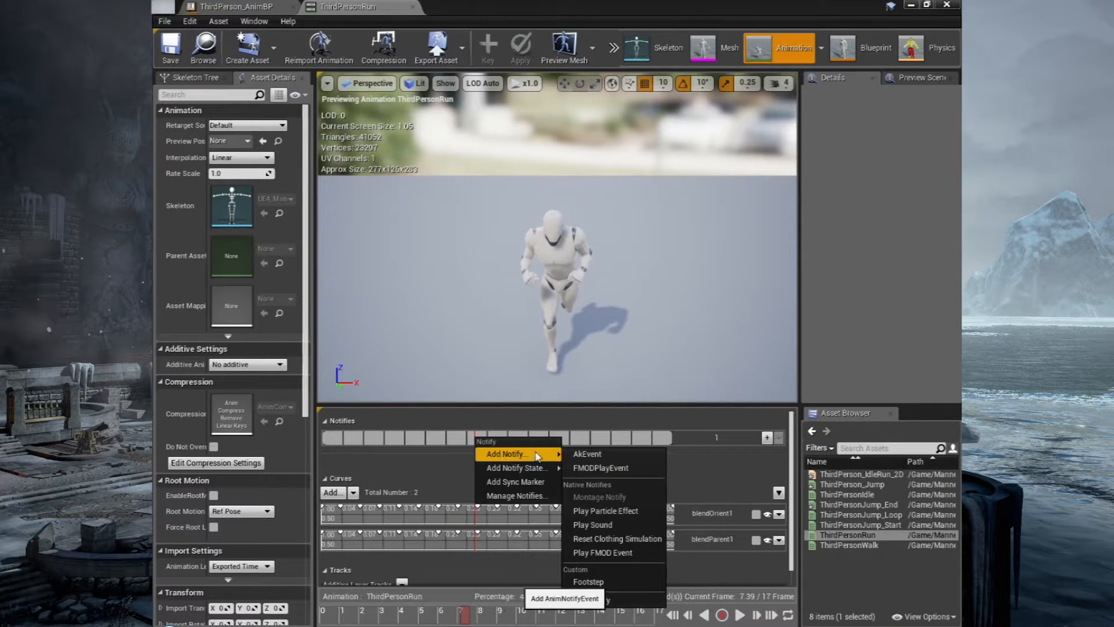
left_click(608, 454)
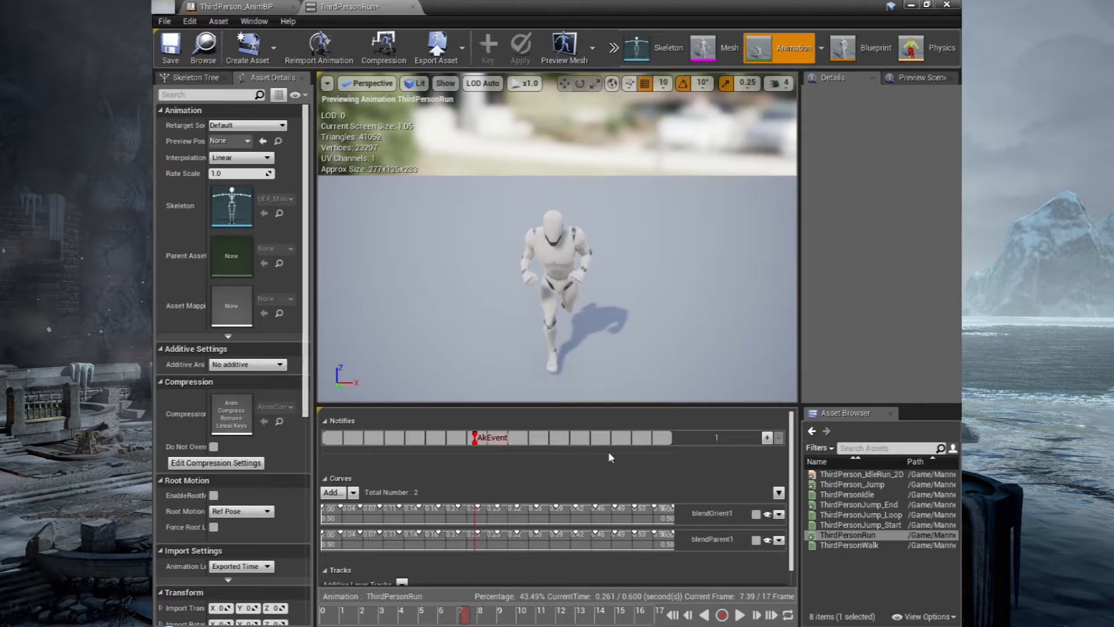
left_click(491, 441)
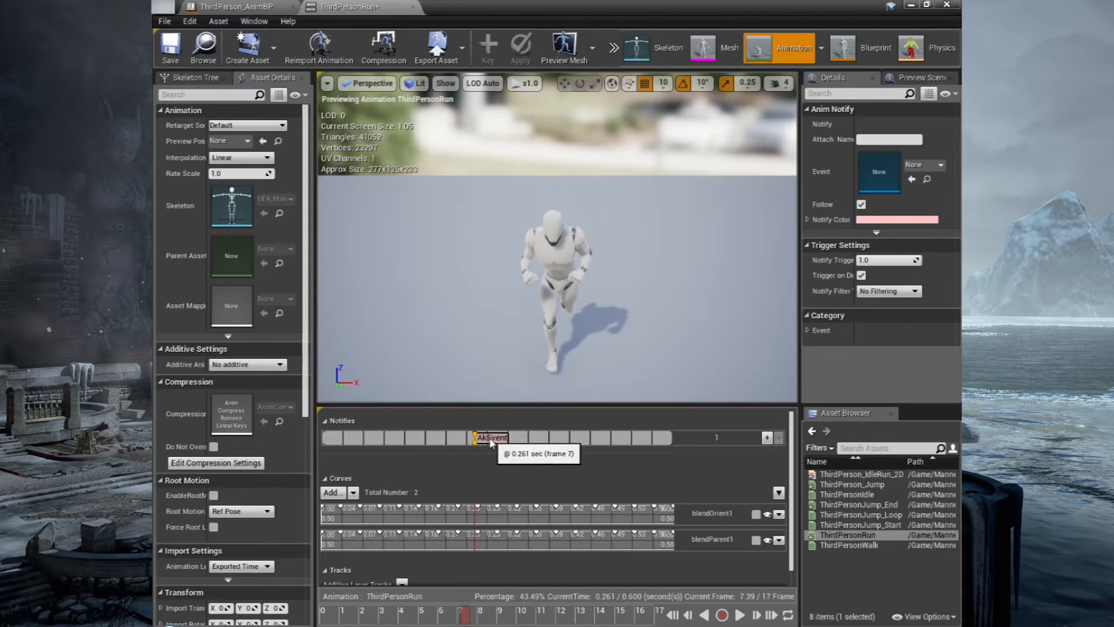
left_click(941, 165)
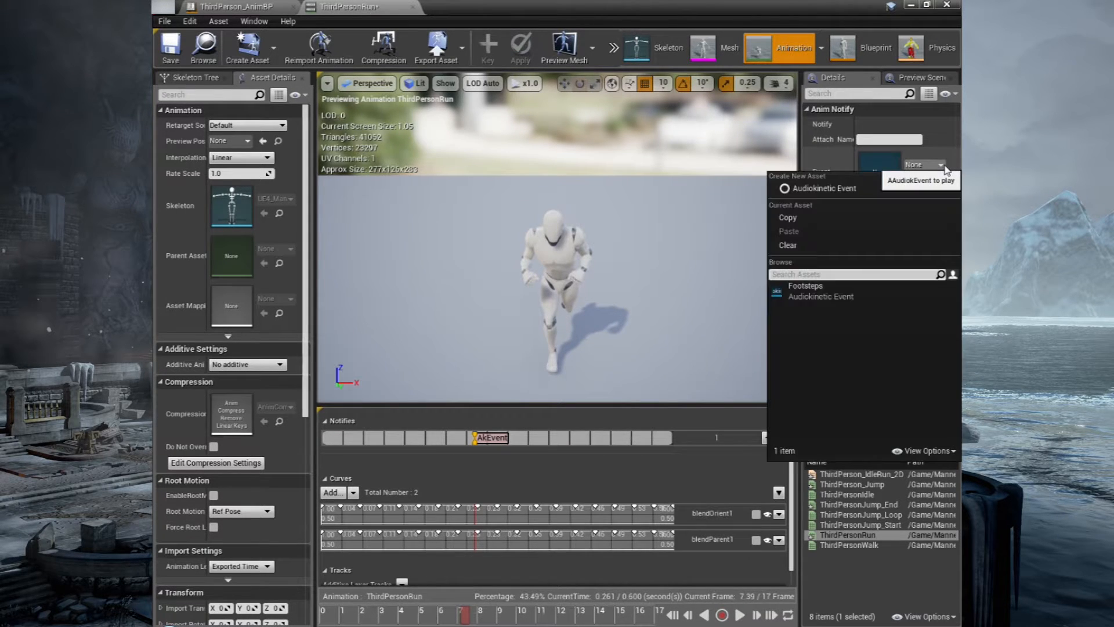
left_click(874, 291)
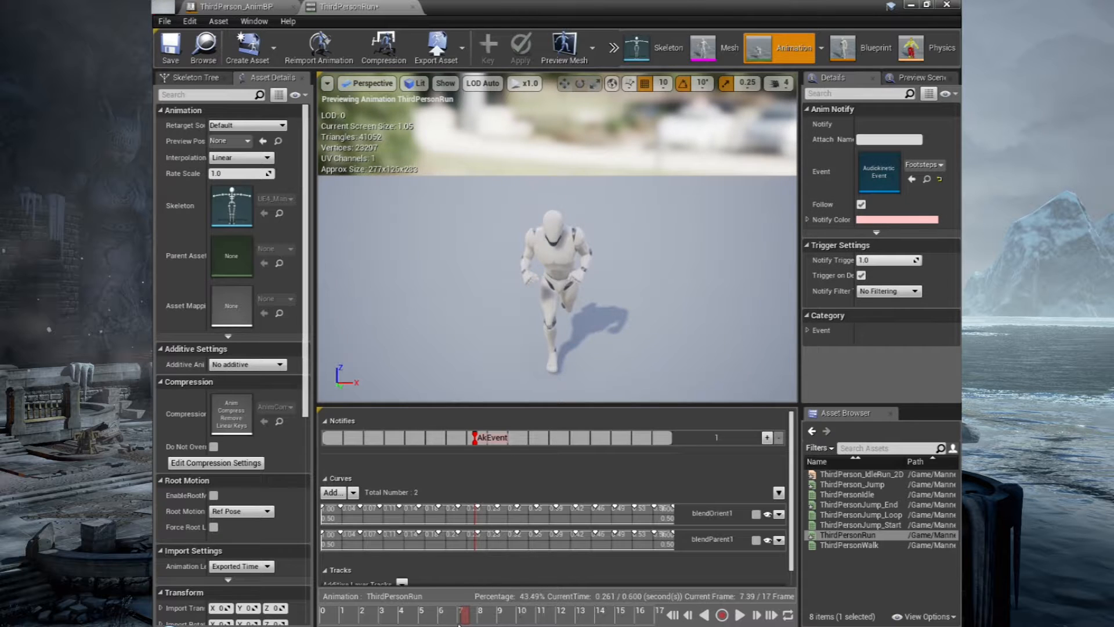
Step: Add a second AkEvent notify at about frame 16 of ThirdPersonRun and assign the Footsteps event to it
left_click_drag(471, 621, 638, 621)
right_click(651, 440)
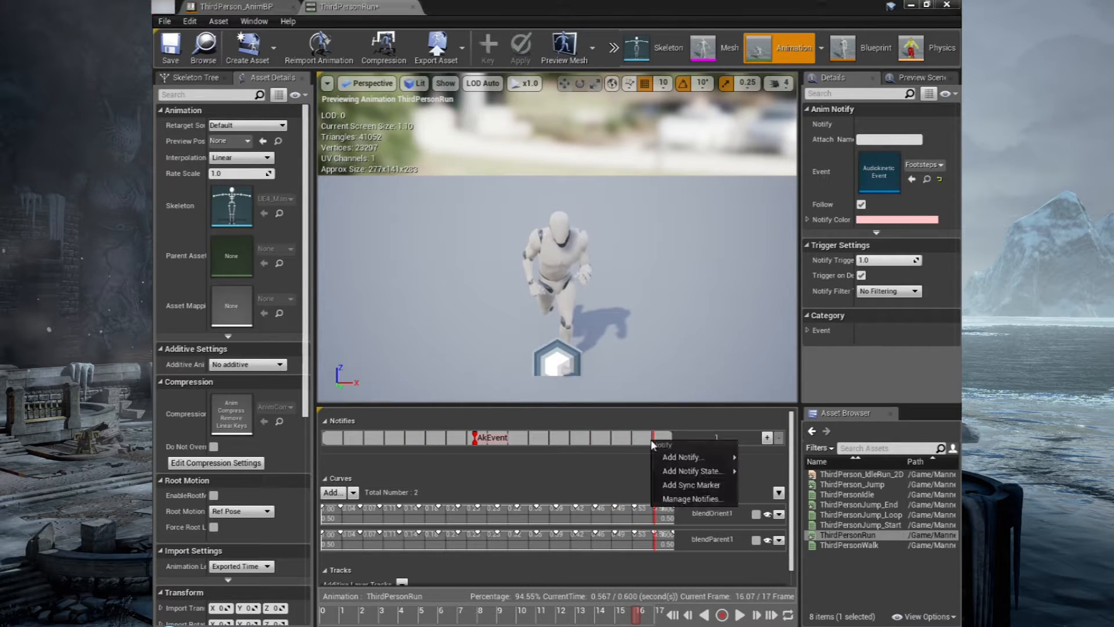
mouse_move(677, 458)
left_click(760, 458)
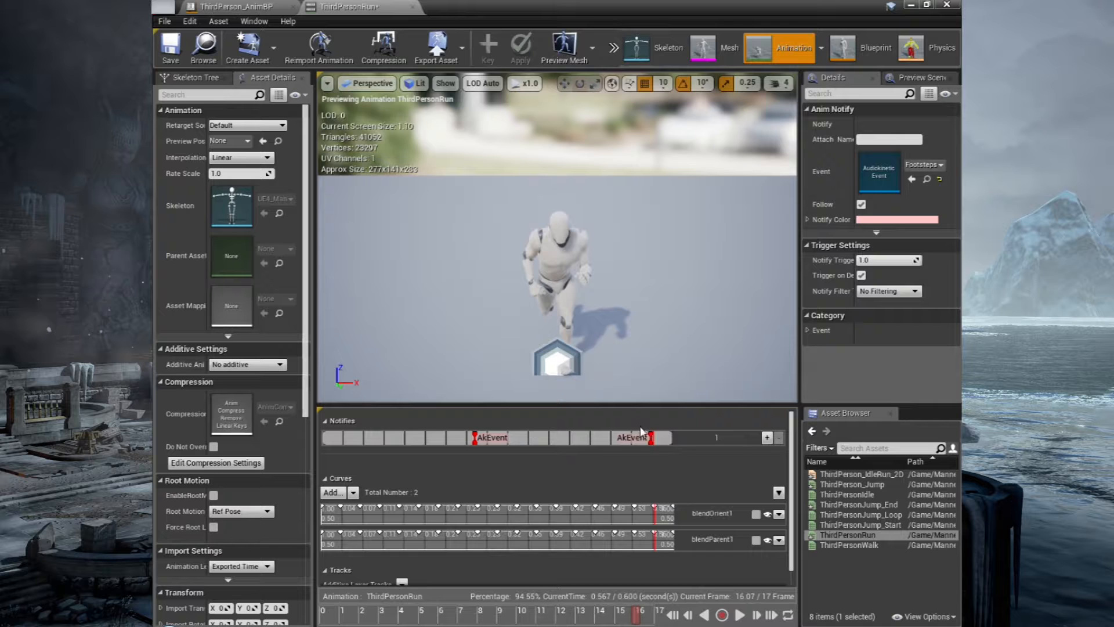
left_click(924, 165)
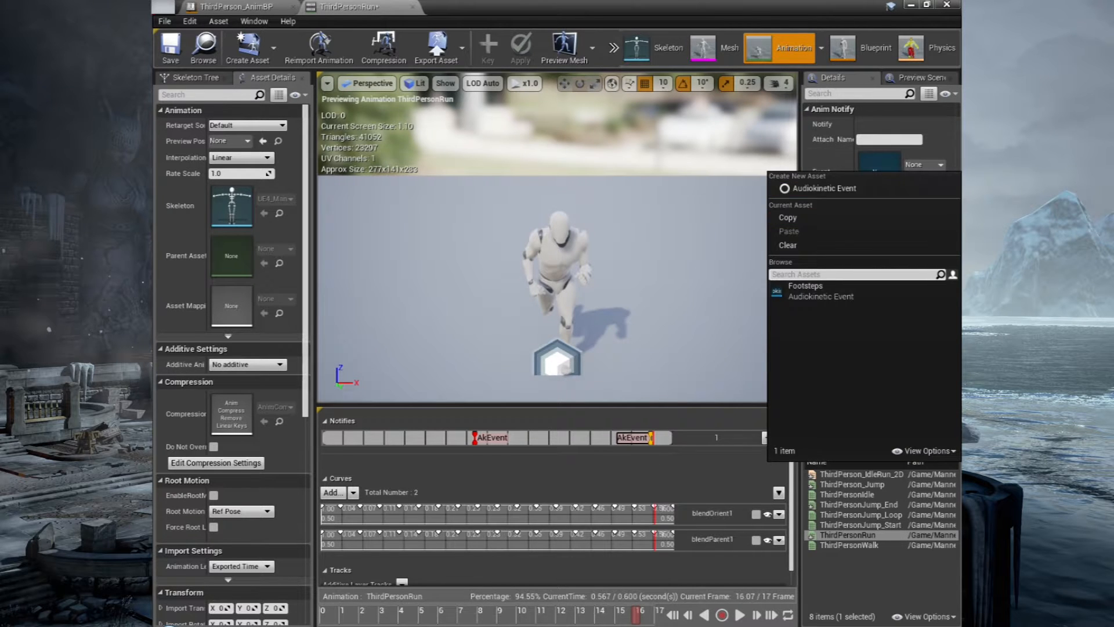
left_click(792, 284)
Step: Play and scrub through the run animation to check the footstep notifies, and save the animation
key("space")
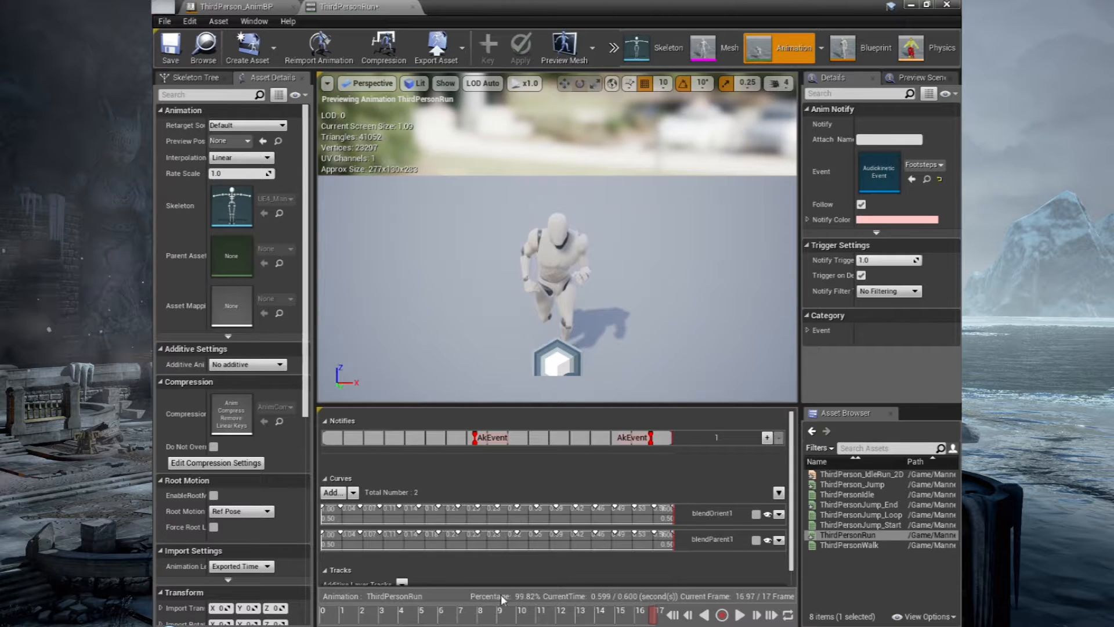
left_click(399, 613)
left_click_drag(434, 618, 490, 618)
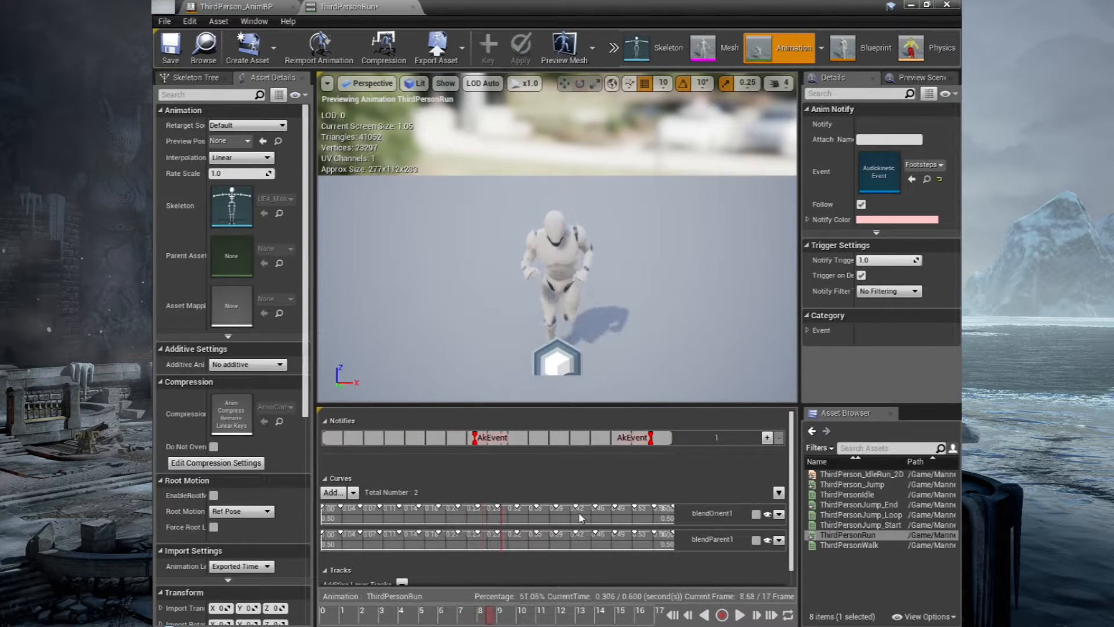
left_click(166, 53)
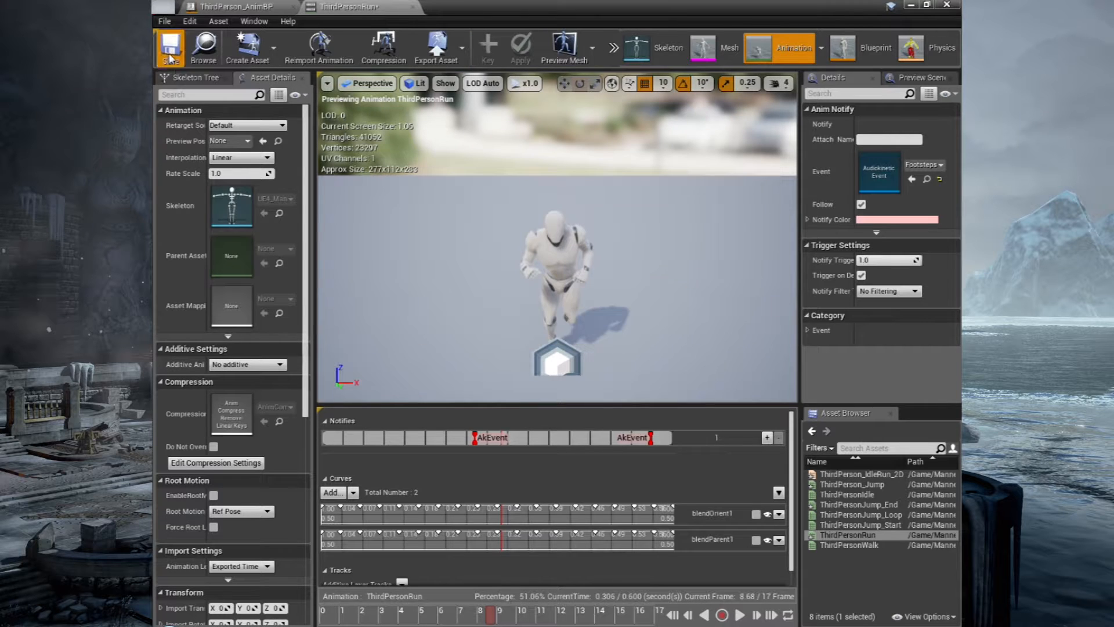
Step: Return to the level editor and generate the Master SoundBank for all available platforms
left_click(911, 6)
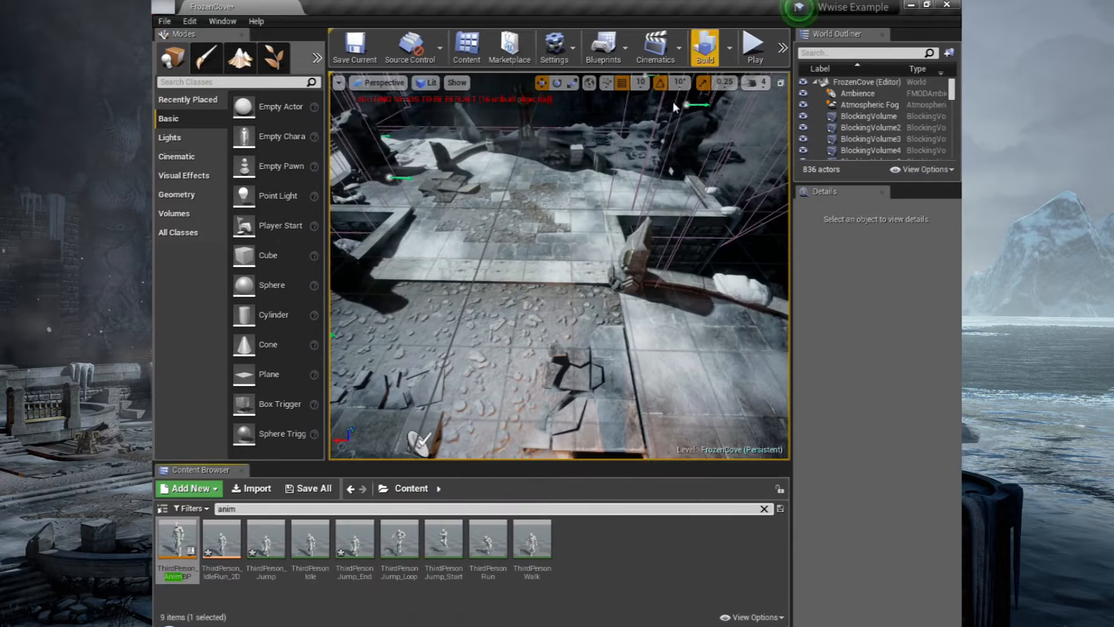
left_click(731, 51)
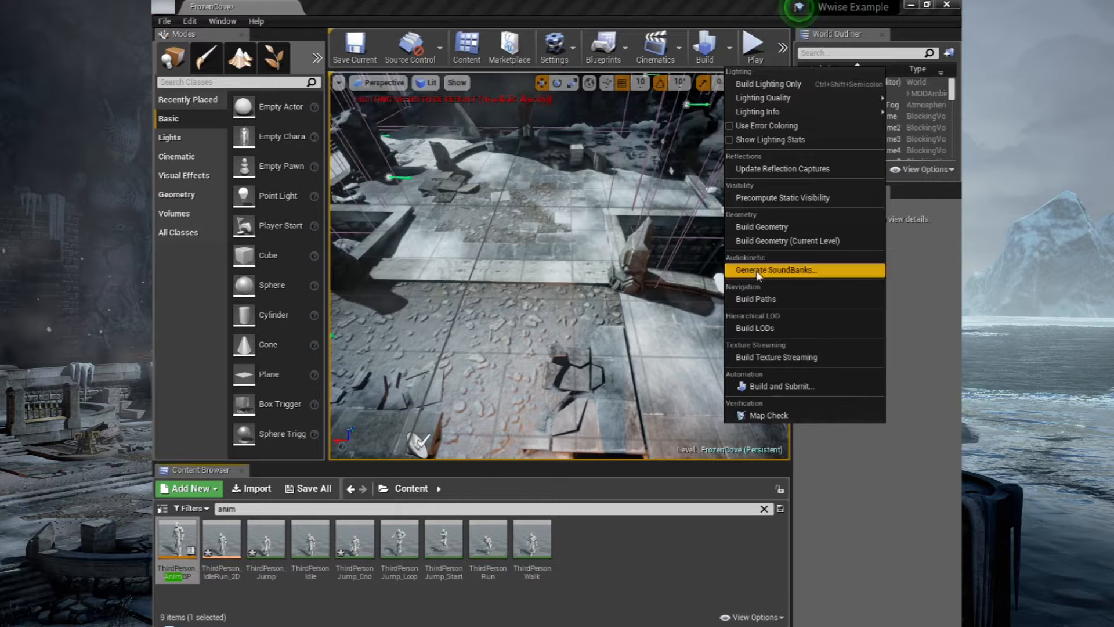
left_click(800, 270)
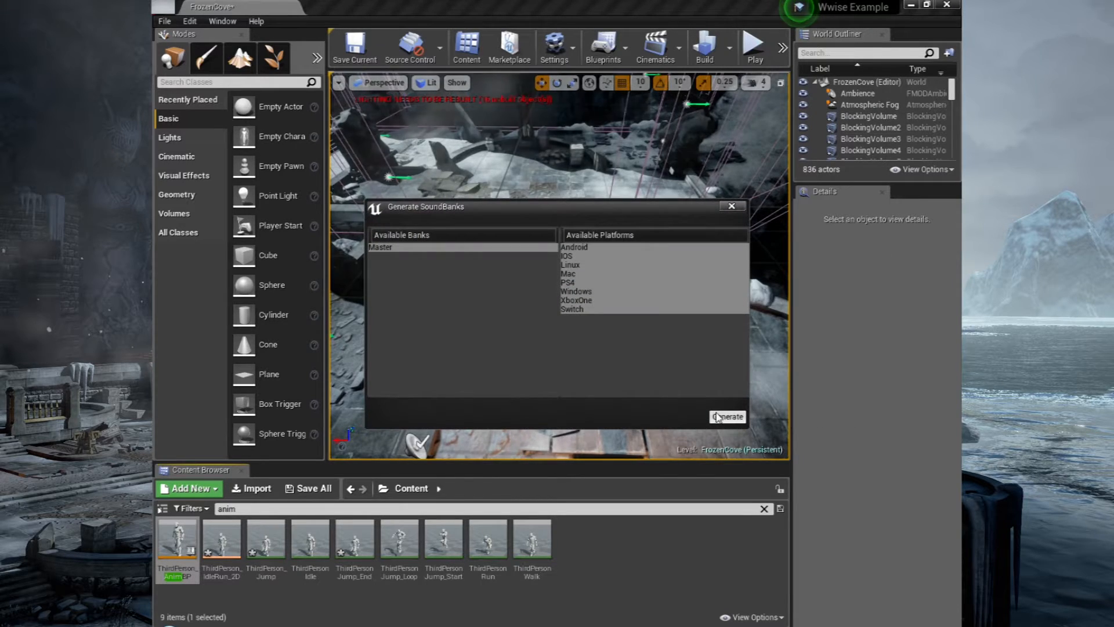
left_click(728, 417)
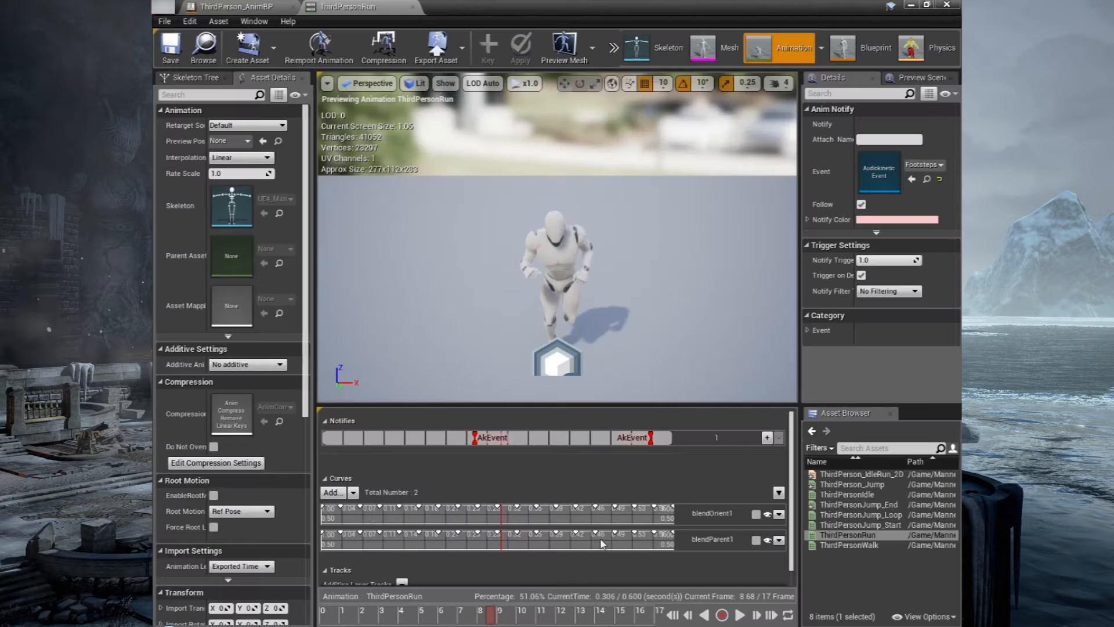
Step: Preview the ThirdPersonRun footsteps again by playing and scrubbing to the last frame, and save the animation
left_click(403, 617)
key("space")
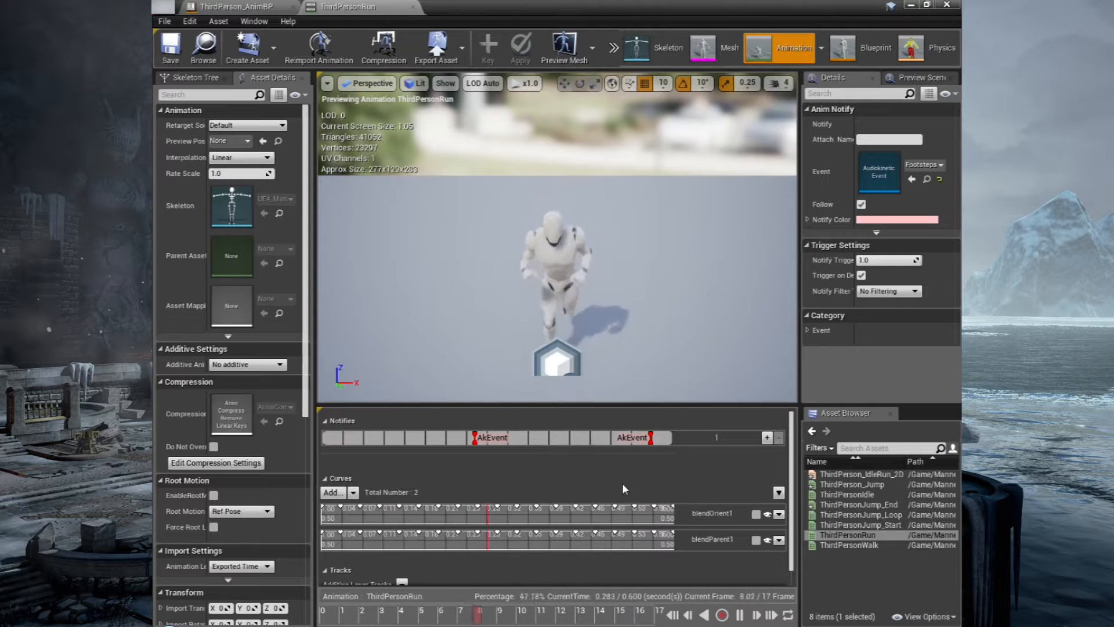
key("space")
left_click_drag(462, 621, 667, 622)
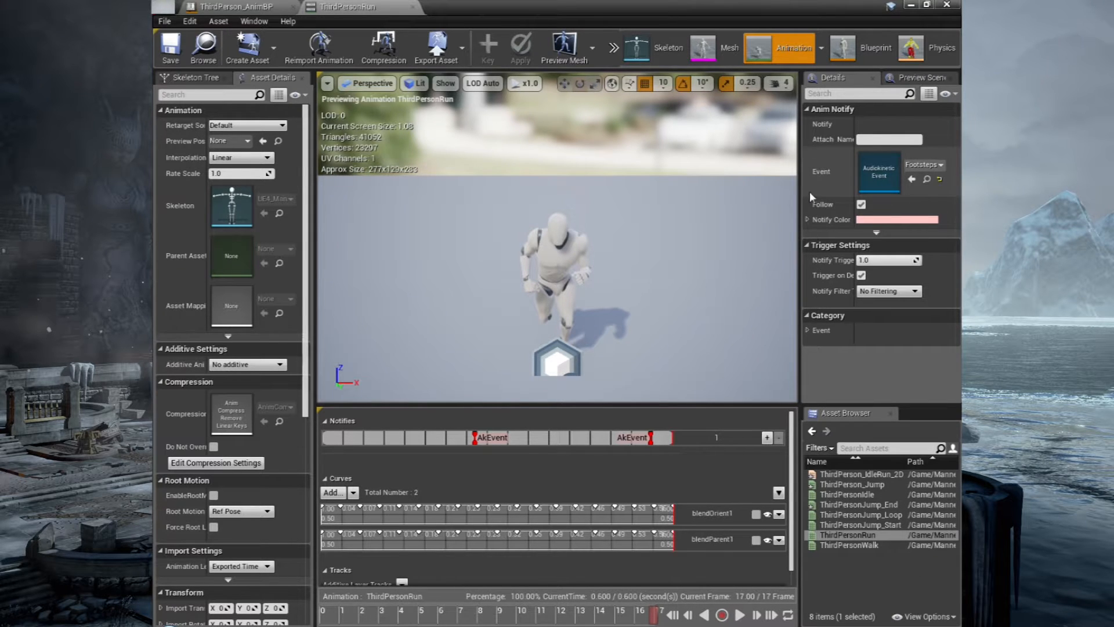
left_click(174, 53)
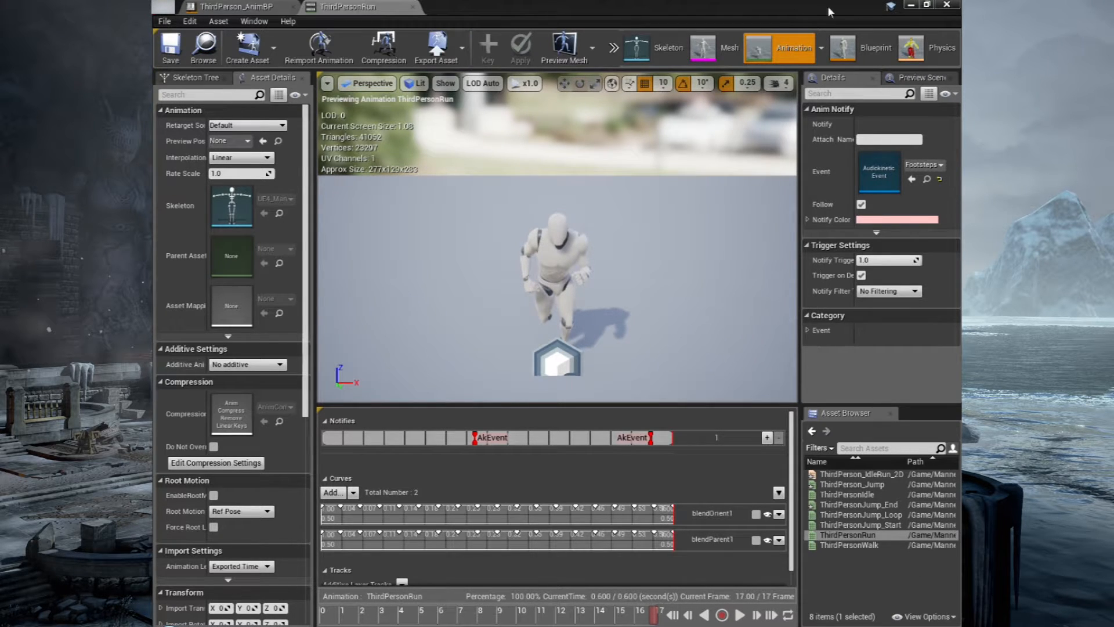
Step: Place a Box Trigger in the FrozenCove level on the snowy patch, at about X -410, Y 3570, Z -620
left_click(911, 6)
left_click_drag(560, 321, 618, 325)
left_click_drag(583, 281, 551, 357)
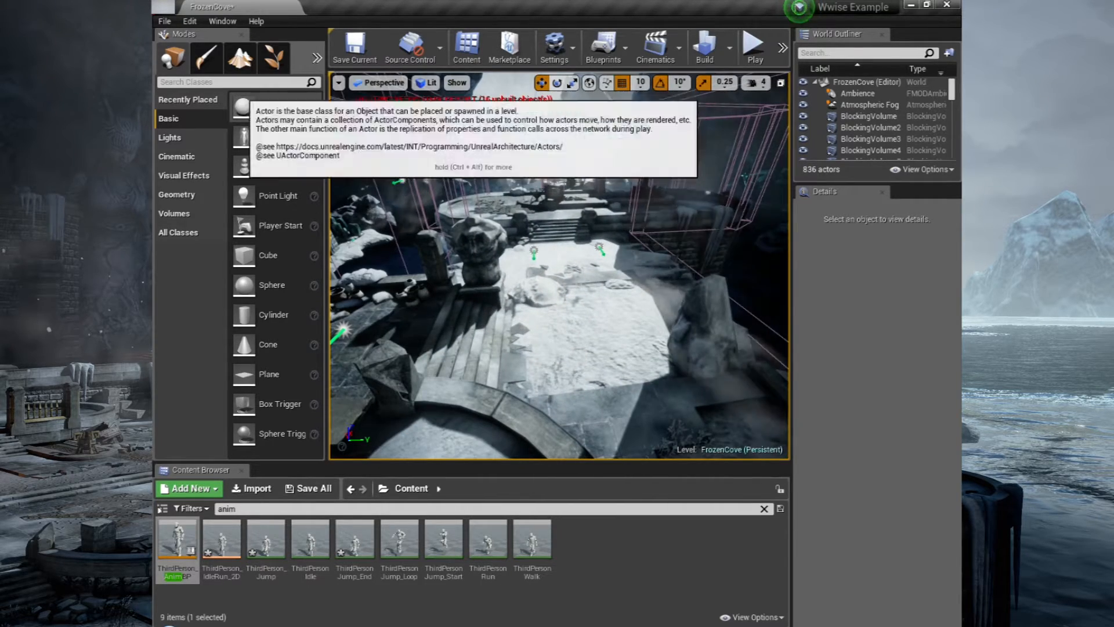
left_click(241, 82)
type("trigg")
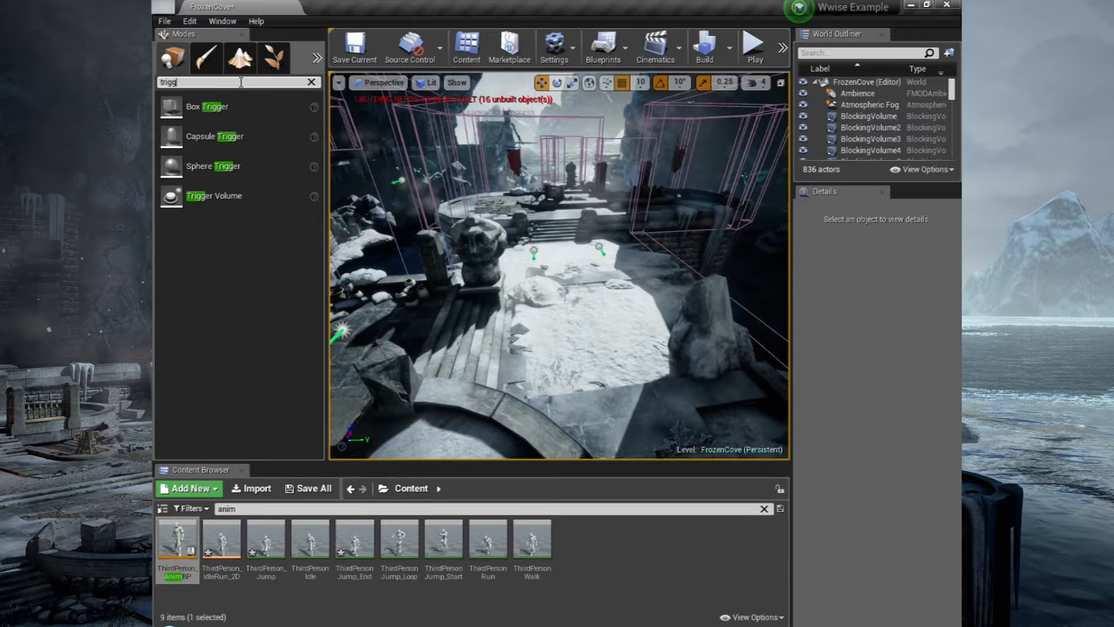
type("er")
left_click_drag(209, 107, 563, 271)
left_click_drag(587, 307, 586, 309)
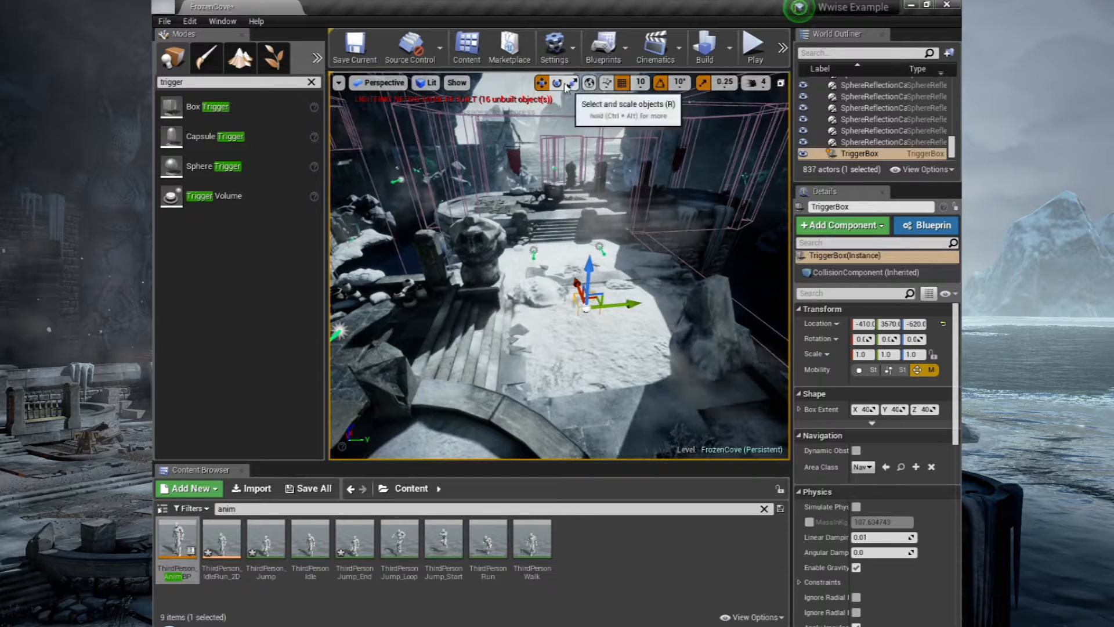
Step: Enlarge the trigger box to an extent of about 497.5 × 360 × 417.5 and shift it along Y to about 3650, covering the snow
left_click_drag(576, 282, 542, 192)
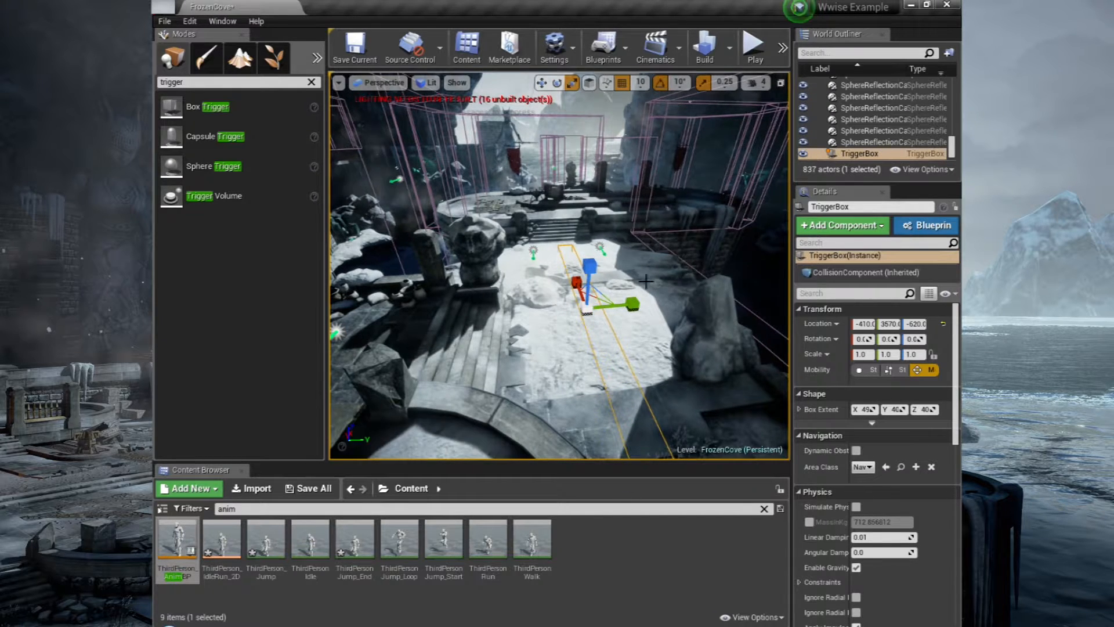
left_click_drag(633, 302, 705, 309)
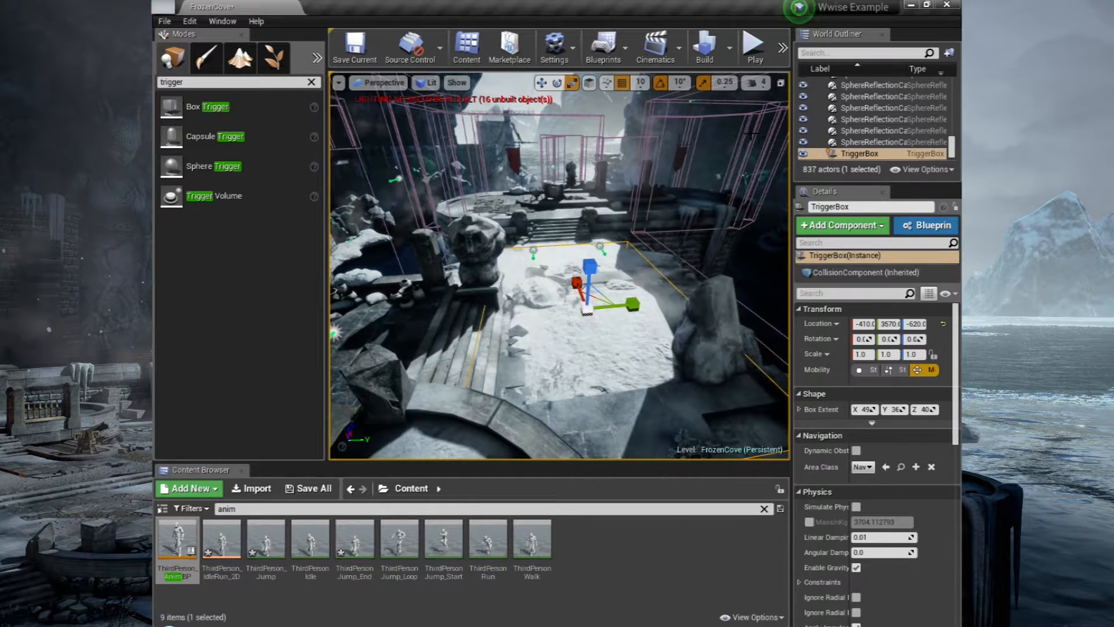
left_click_drag(590, 268, 592, 223)
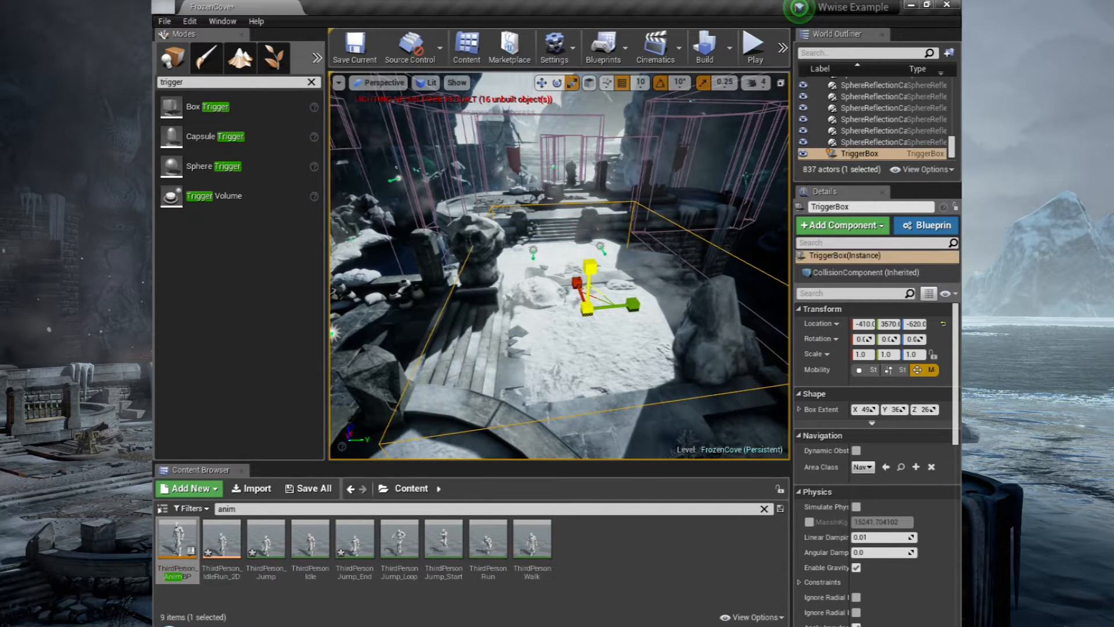
left_click_drag(590, 267, 590, 262)
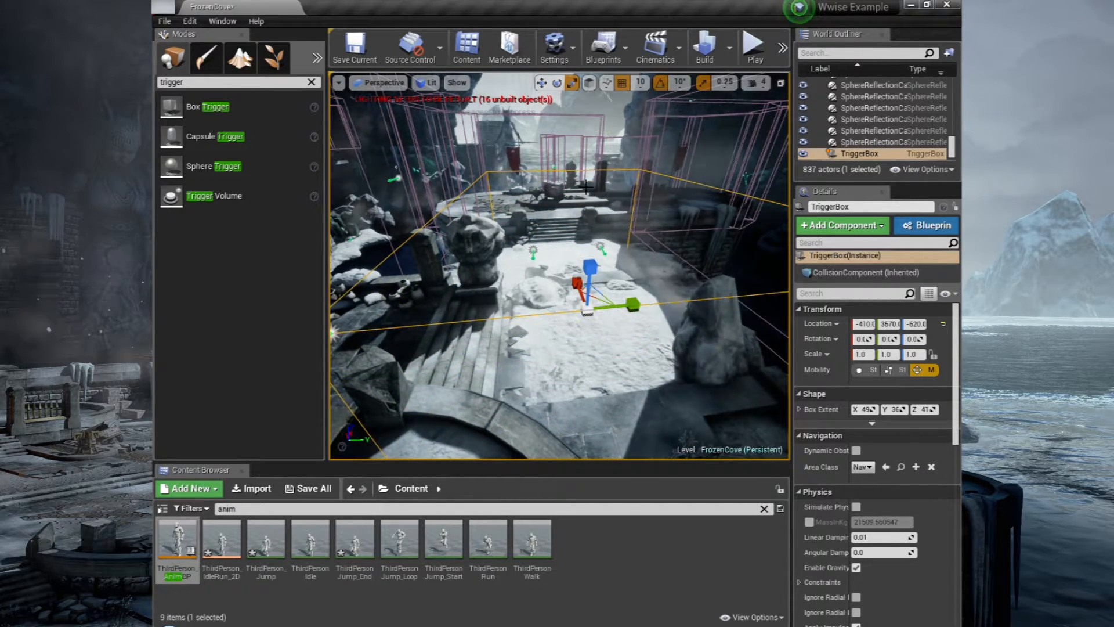
left_click(541, 82)
mouse_move(620, 309)
left_mouse_down()
mouse_move(656, 304)
mouse_move(643, 306)
left_mouse_up()
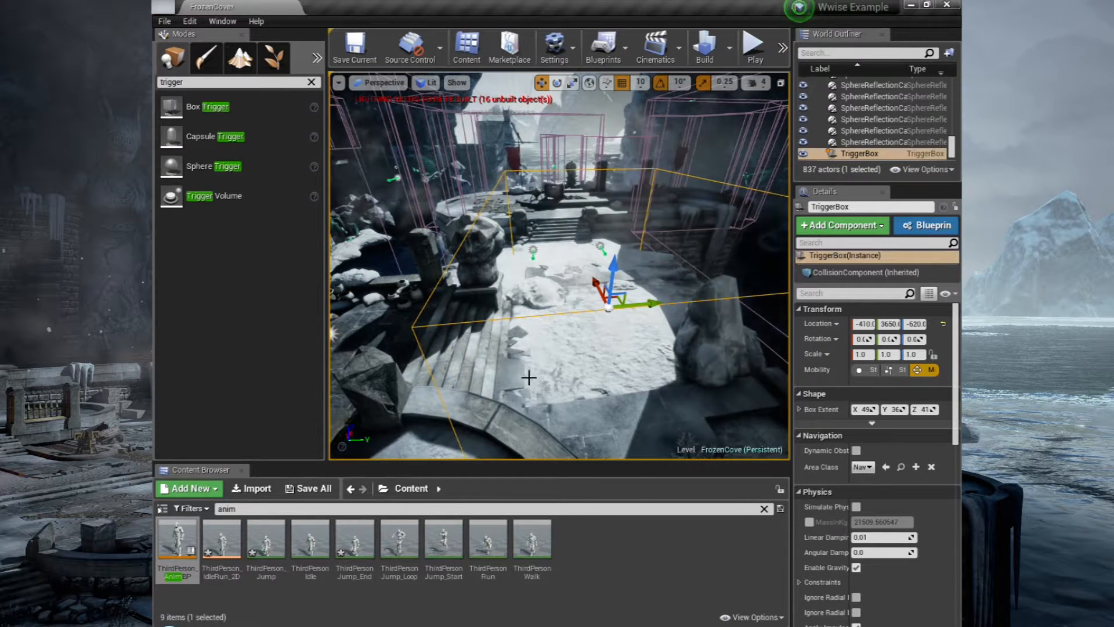
Step: Find the trigger box among the level's actors and convert it into a blueprint named TriggerBox_Blueprint in the Content folder
left_click(910, 161)
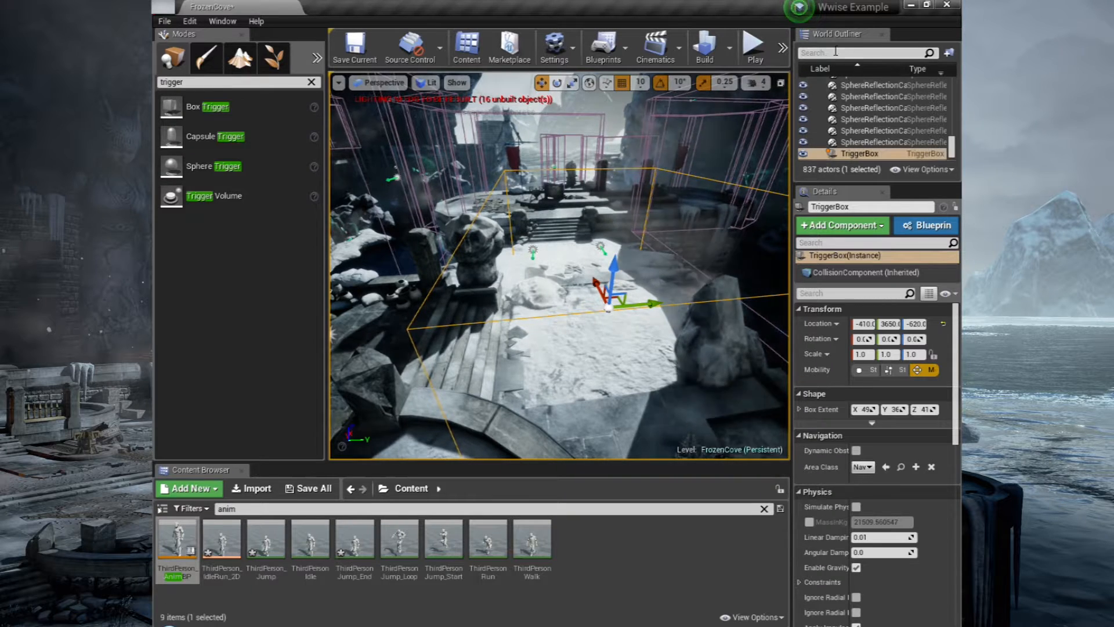
left_click(705, 244)
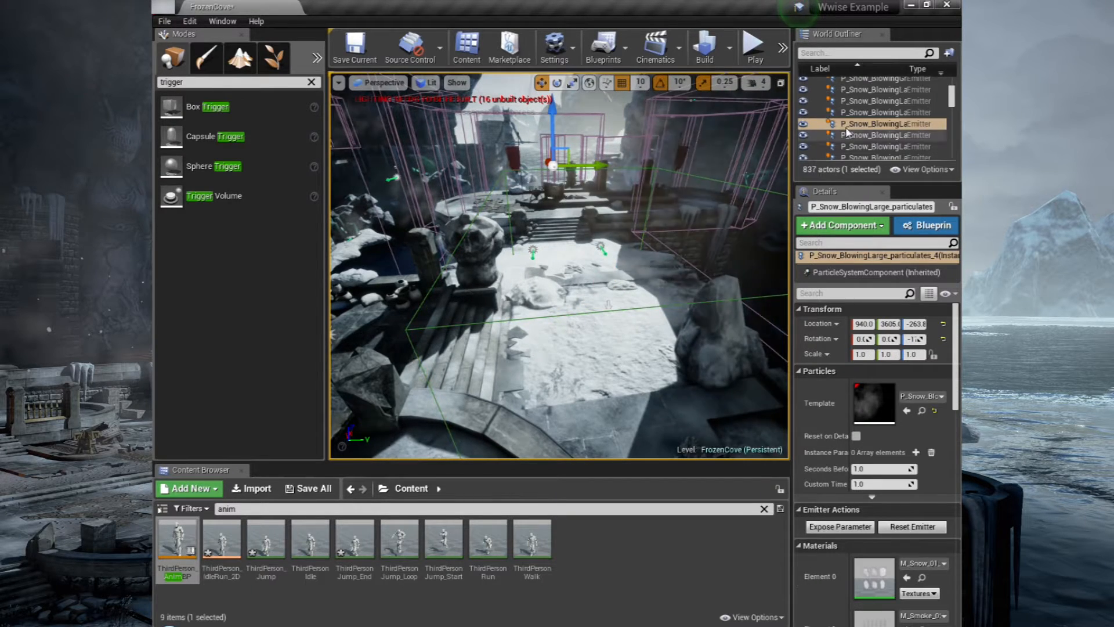
left_click(847, 53)
type("trihg")
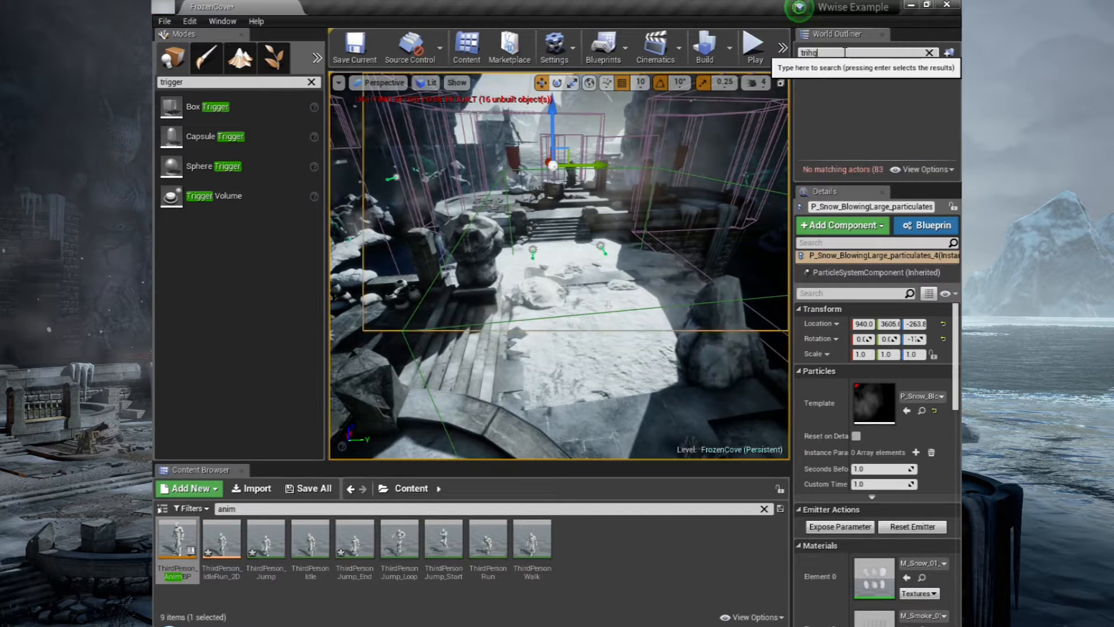
key("BackSpace")
key("BackSpace")
type("gger")
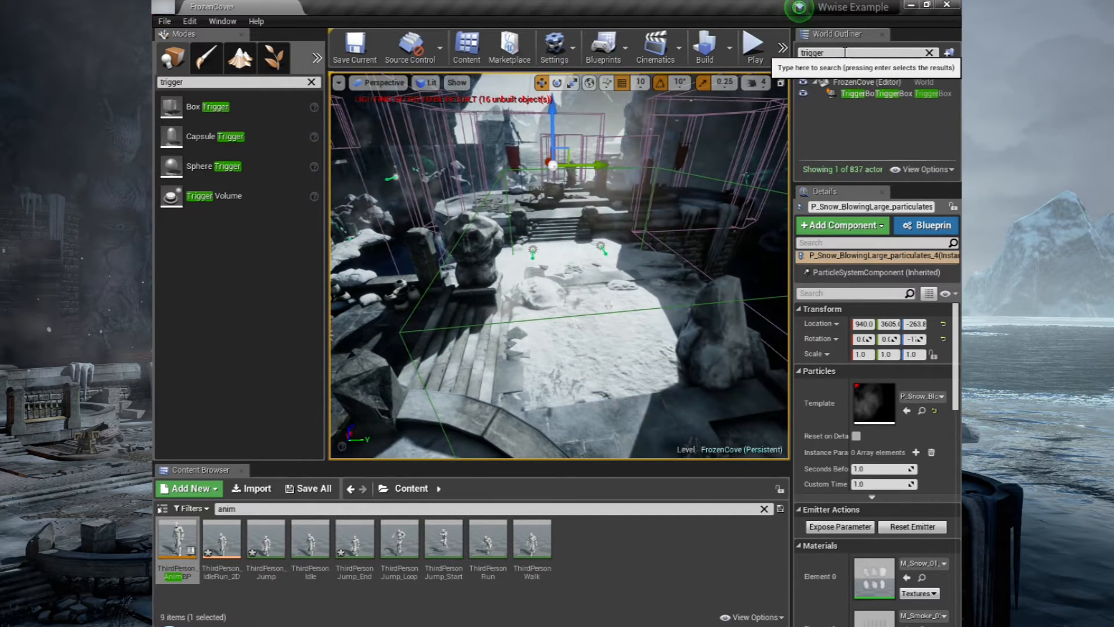
key("Return")
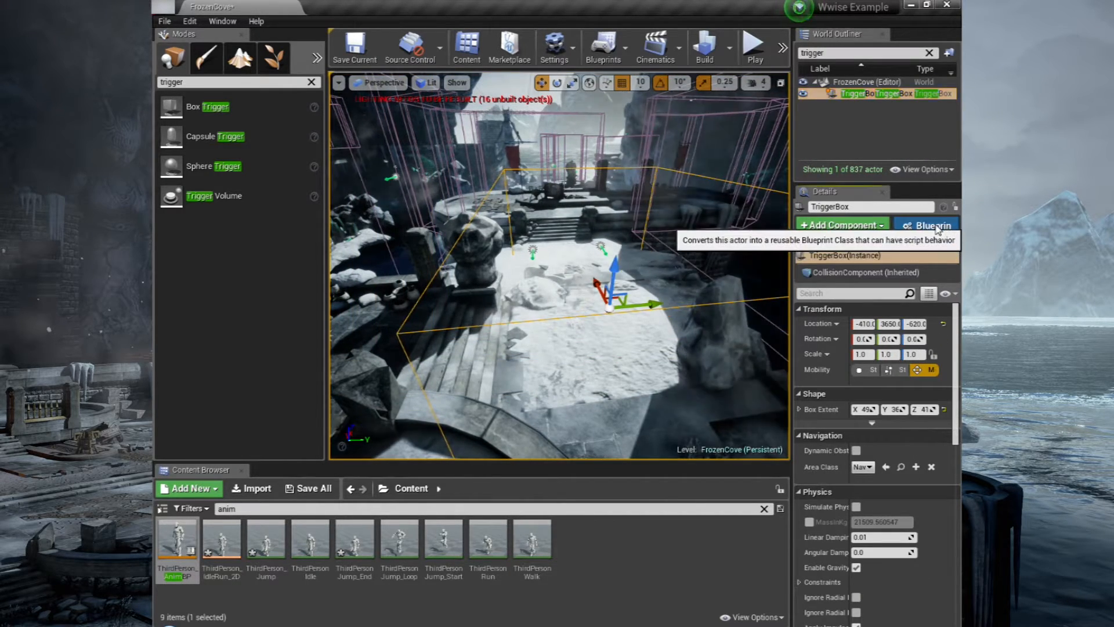
left_click(936, 226)
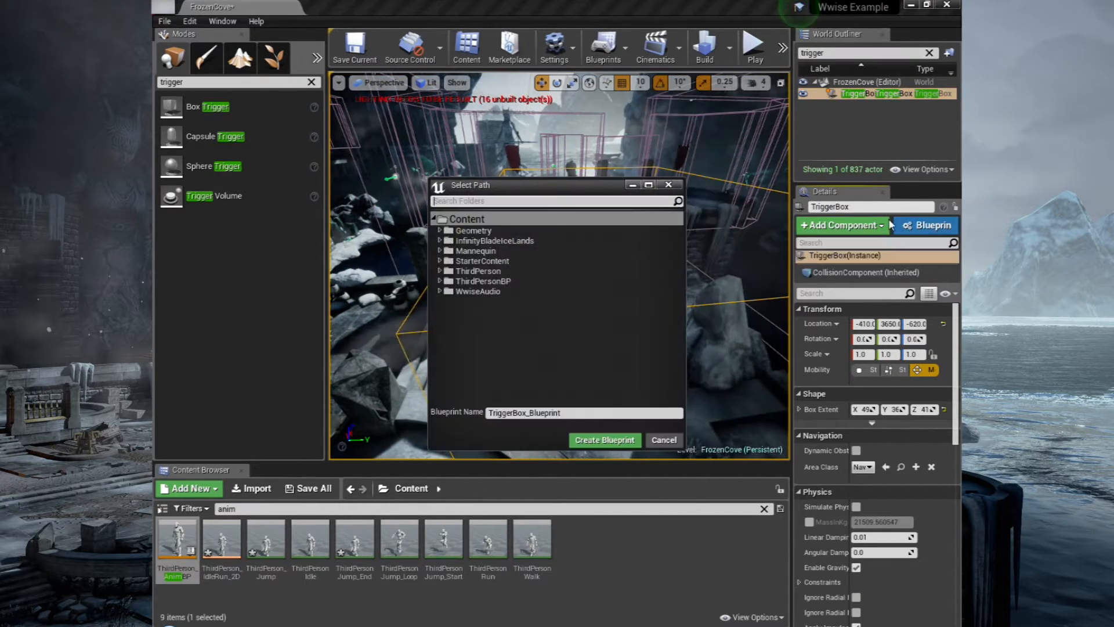
left_click(593, 443)
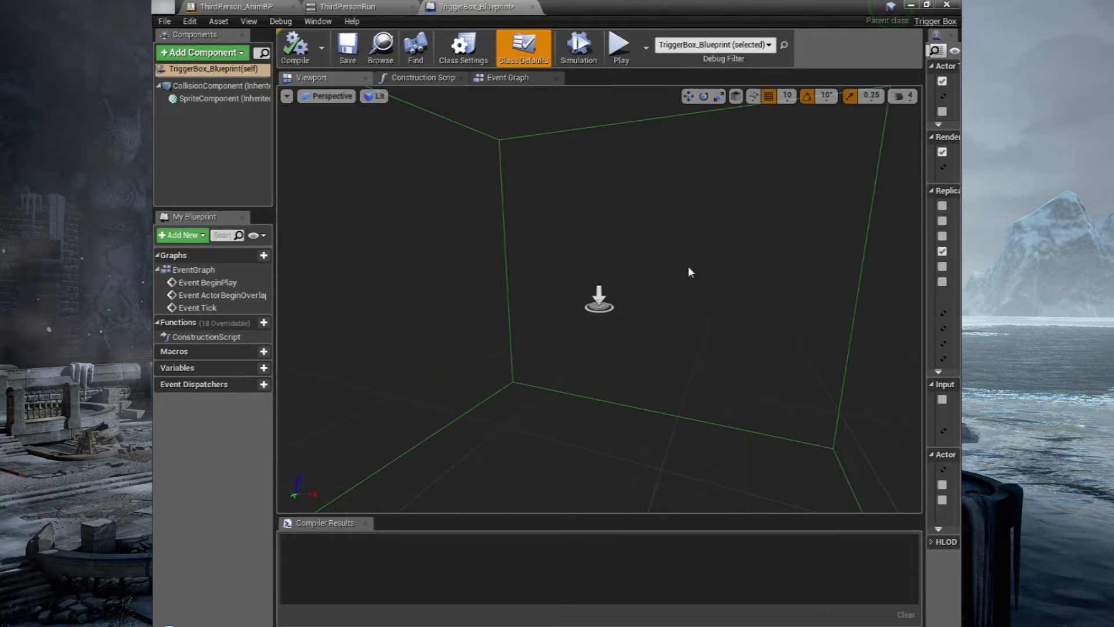
Step: Select the trigger's collision component and examine its collision settings and available events
left_click_drag(689, 268, 679, 240)
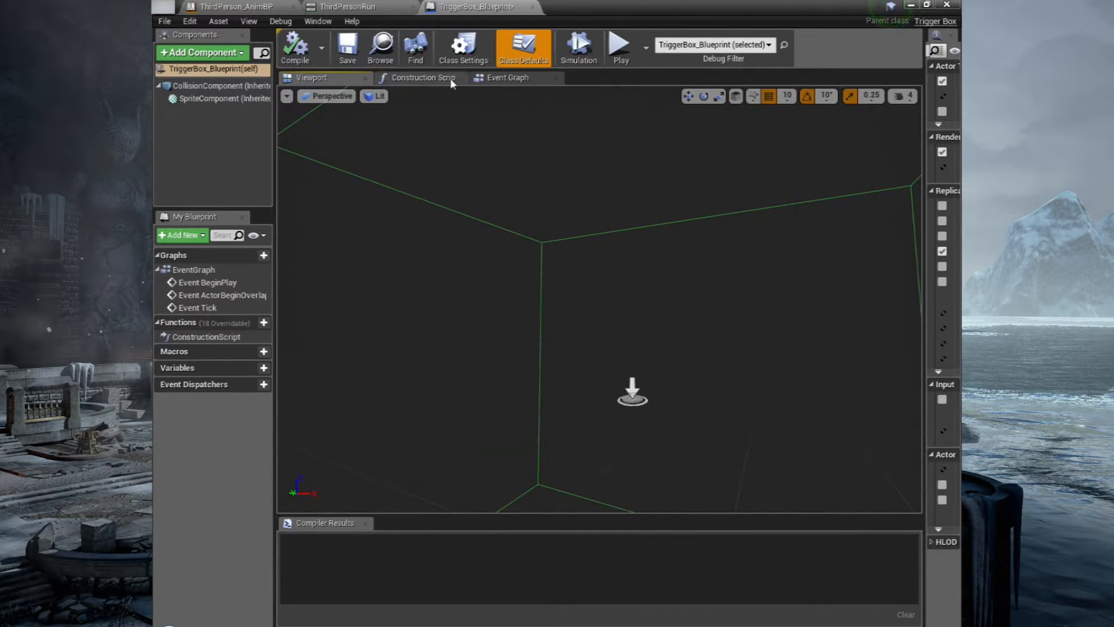
left_click(542, 243)
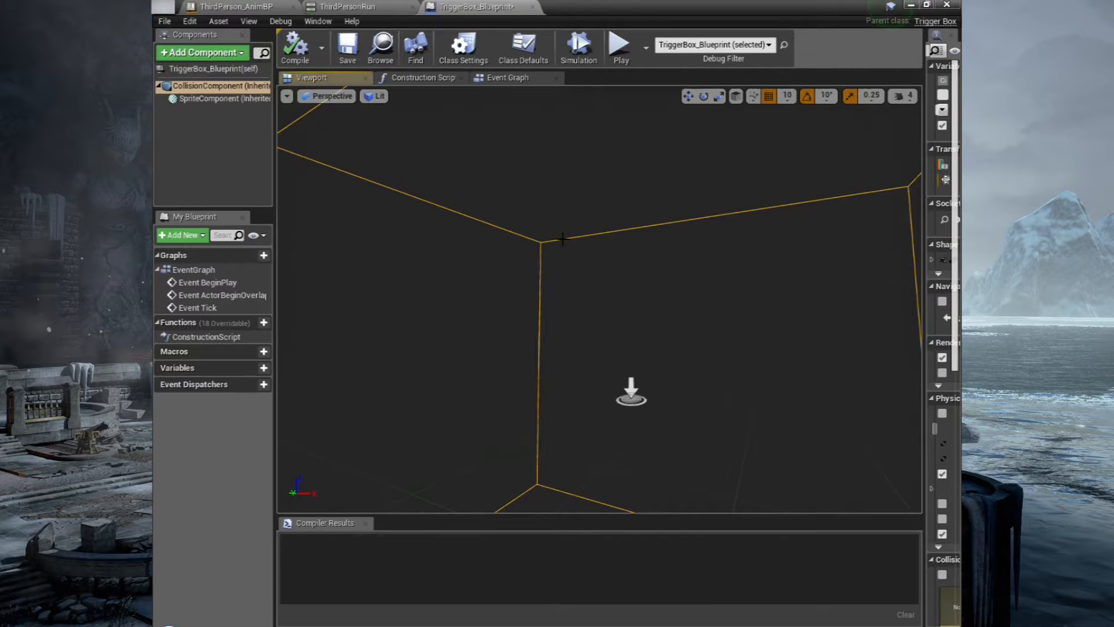
left_click_drag(925, 309, 650, 309)
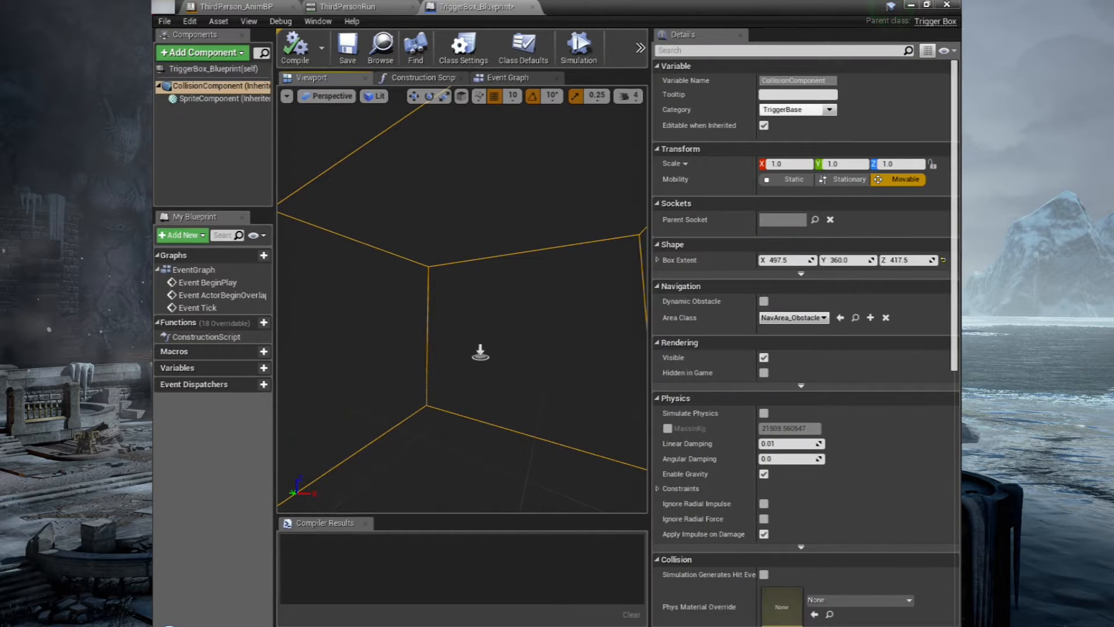
scroll(956, 255, "down", 10)
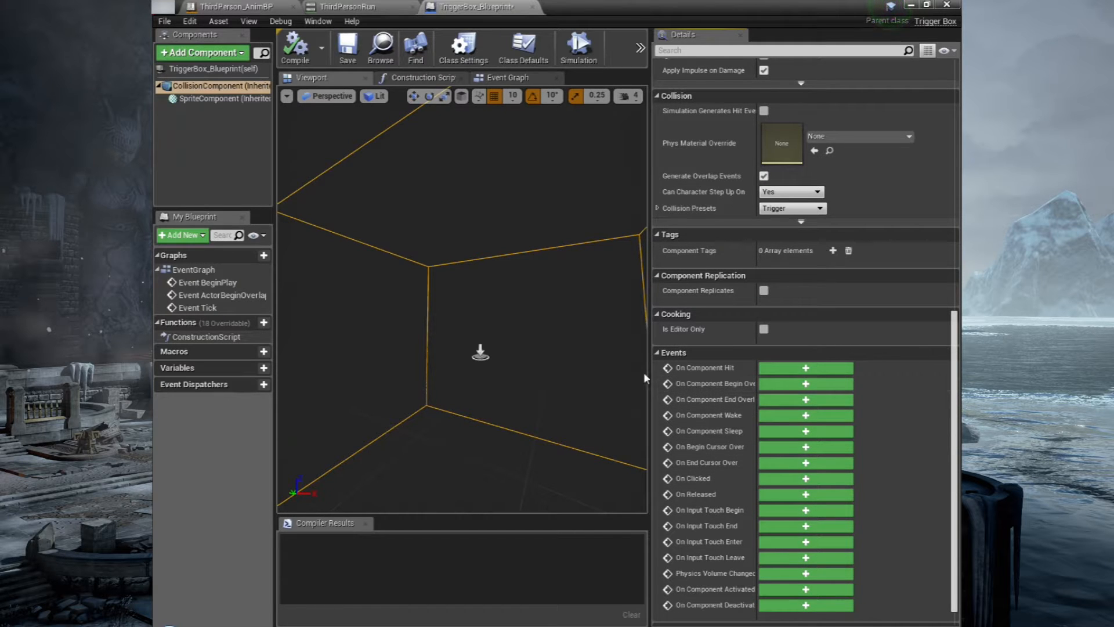
left_click_drag(651, 371, 845, 220)
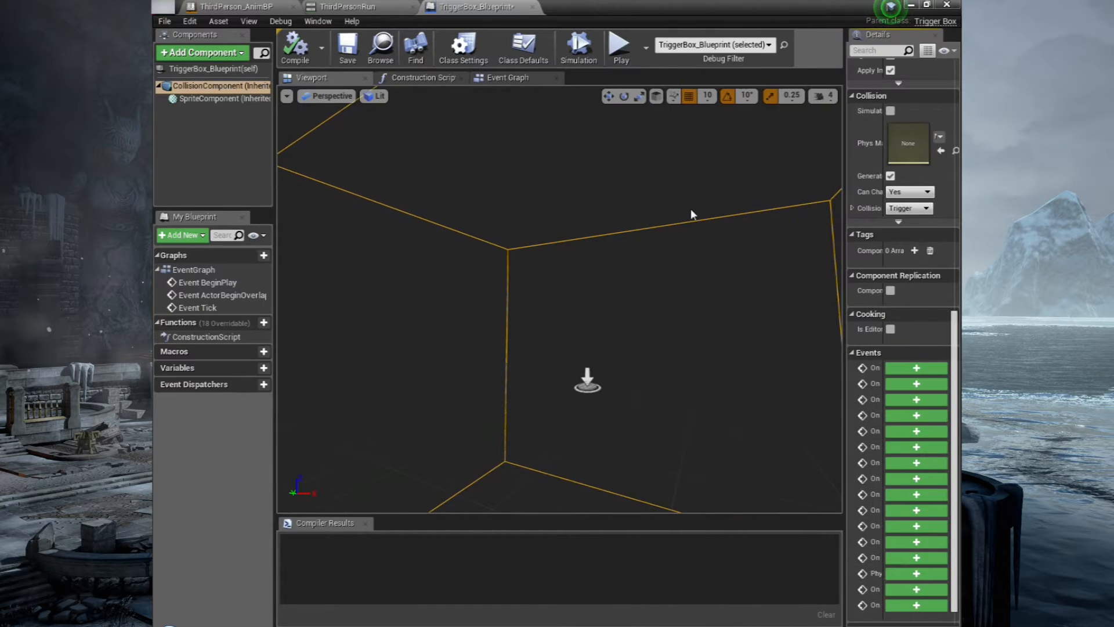
Step: In the trigger blueprint's event graph, add a Cast To ThirdPersonCharacter node driven by Event ActorBeginOverlap
left_click(507, 77)
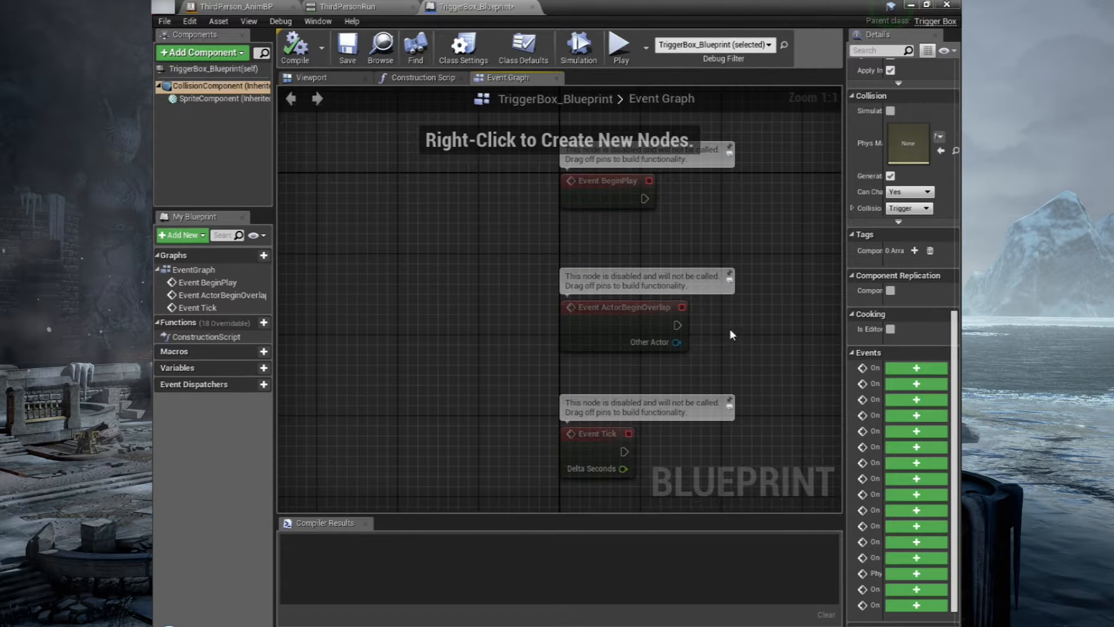
left_click_drag(764, 350, 526, 319)
mouse_move(393, 281)
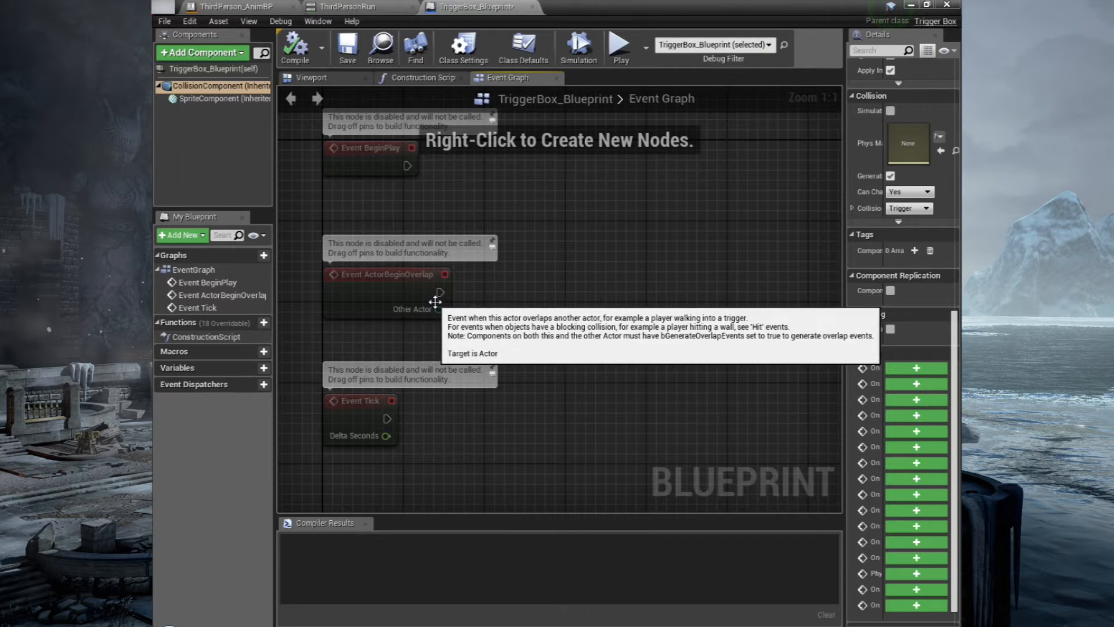
left_click_drag(598, 256, 598, 256)
type("cast to thir")
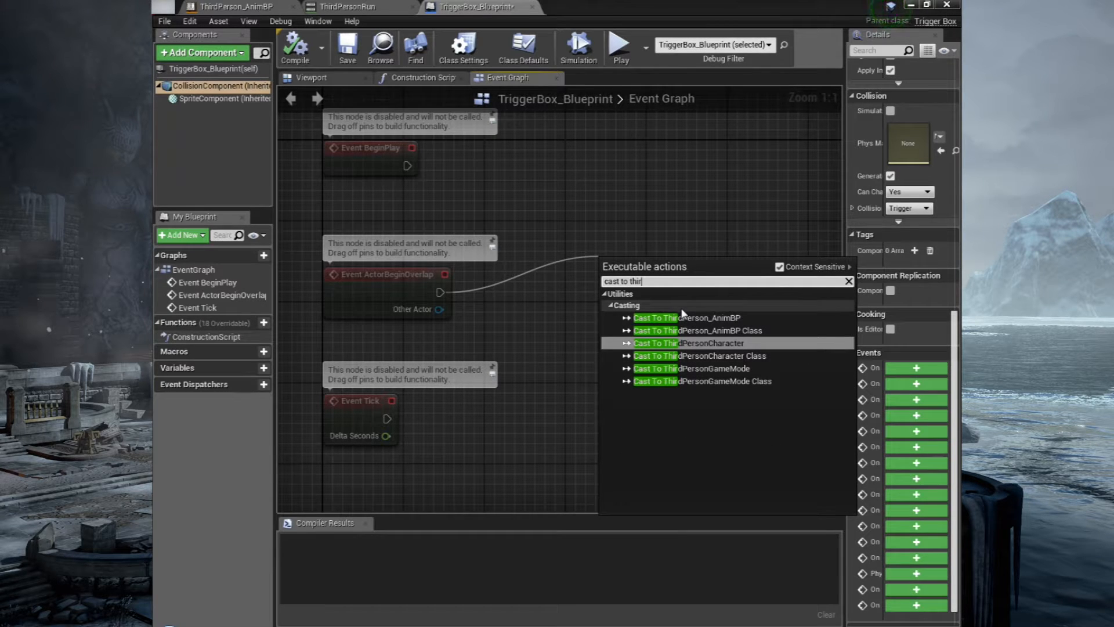
left_click(698, 342)
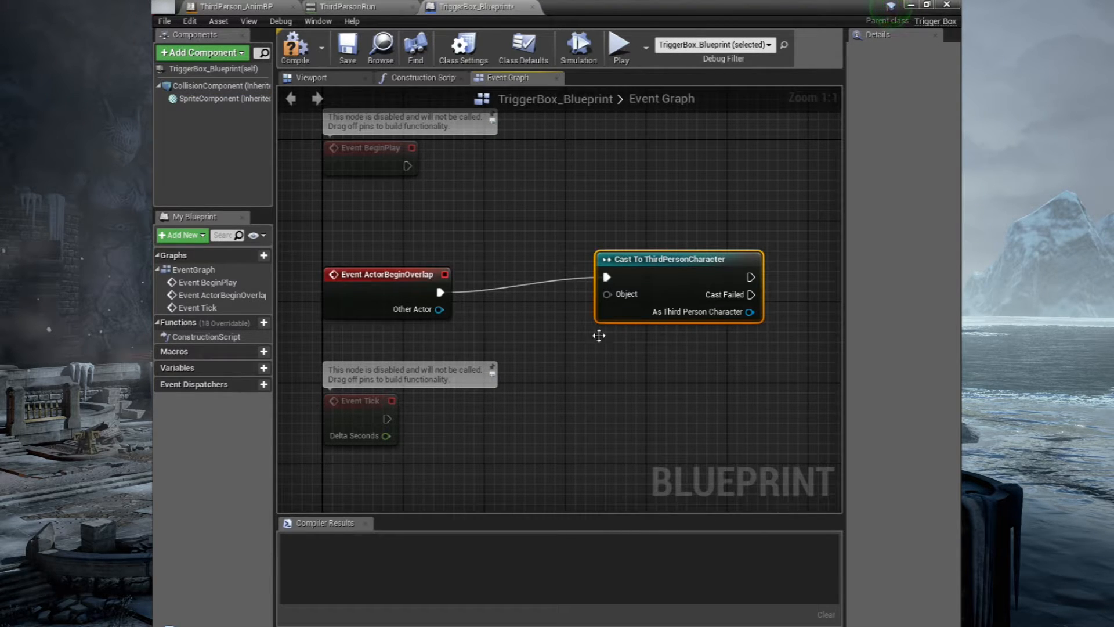
Step: Add a Get Player Character node, connect its return value to the cast's Object input, and rearrange the nodes compactly
right_click(481, 351)
type("get player")
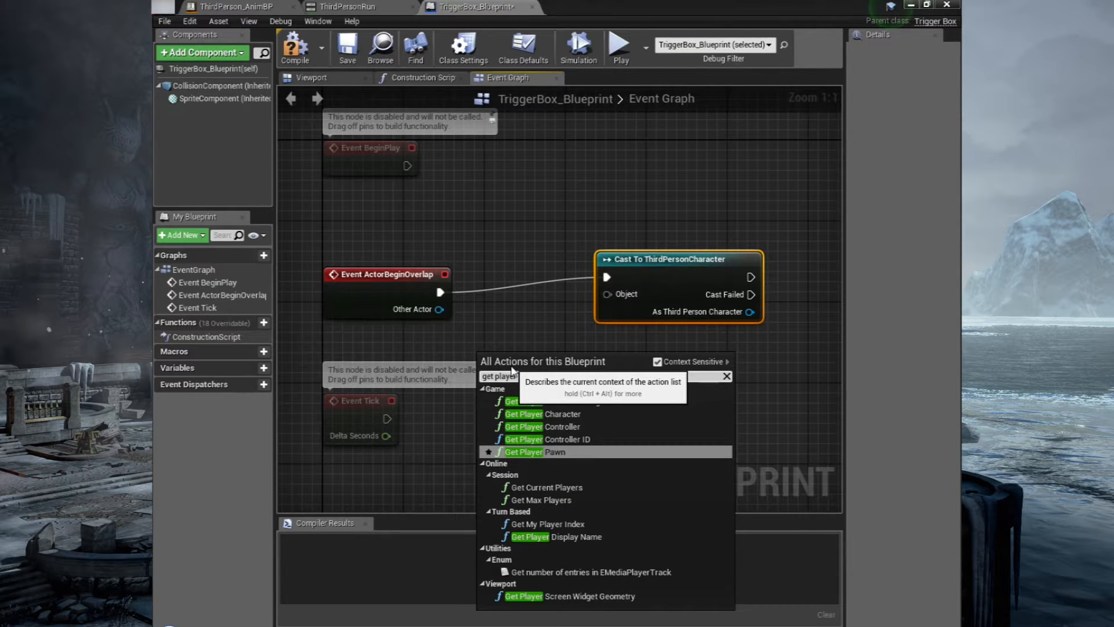
left_click(573, 415)
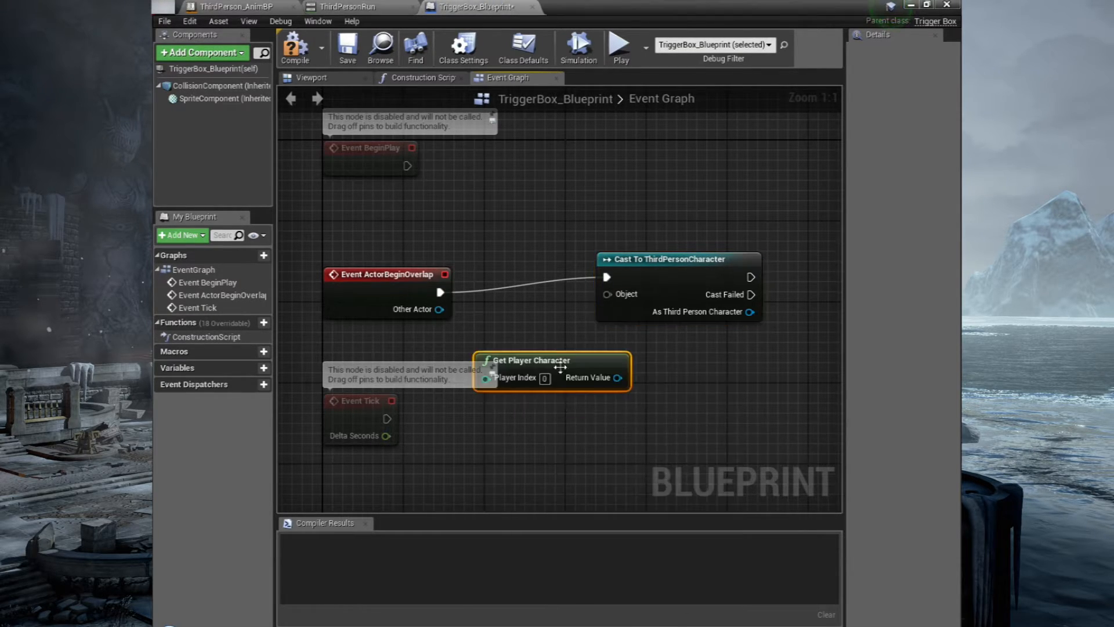
left_click_drag(557, 361, 414, 341)
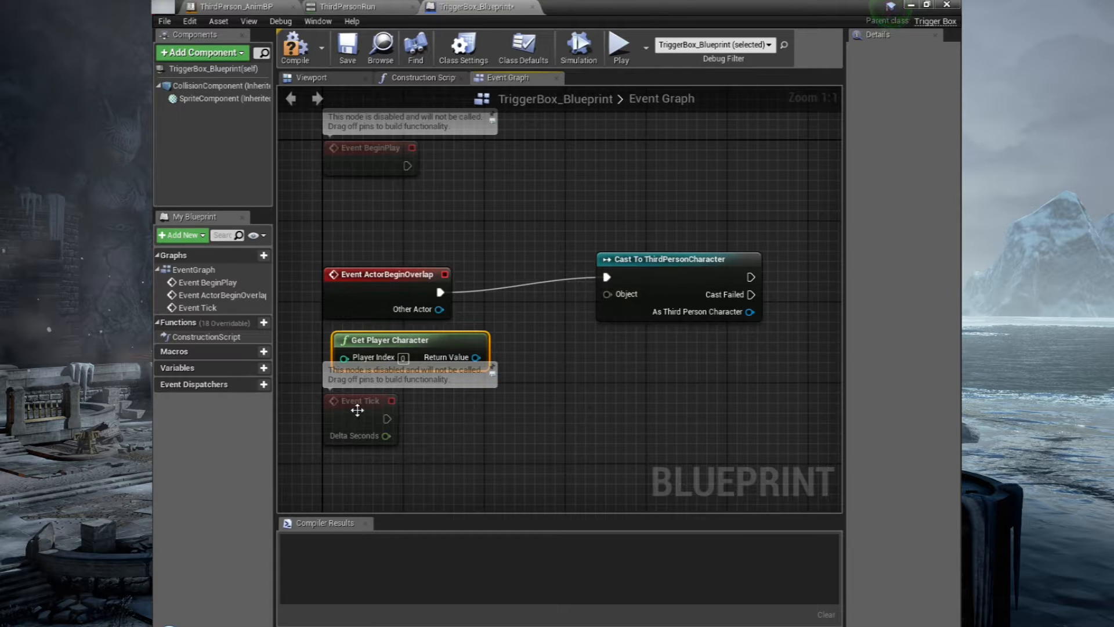
left_click_drag(357, 411, 360, 194)
left_click_drag(432, 346, 605, 294)
left_click_drag(659, 256, 572, 268)
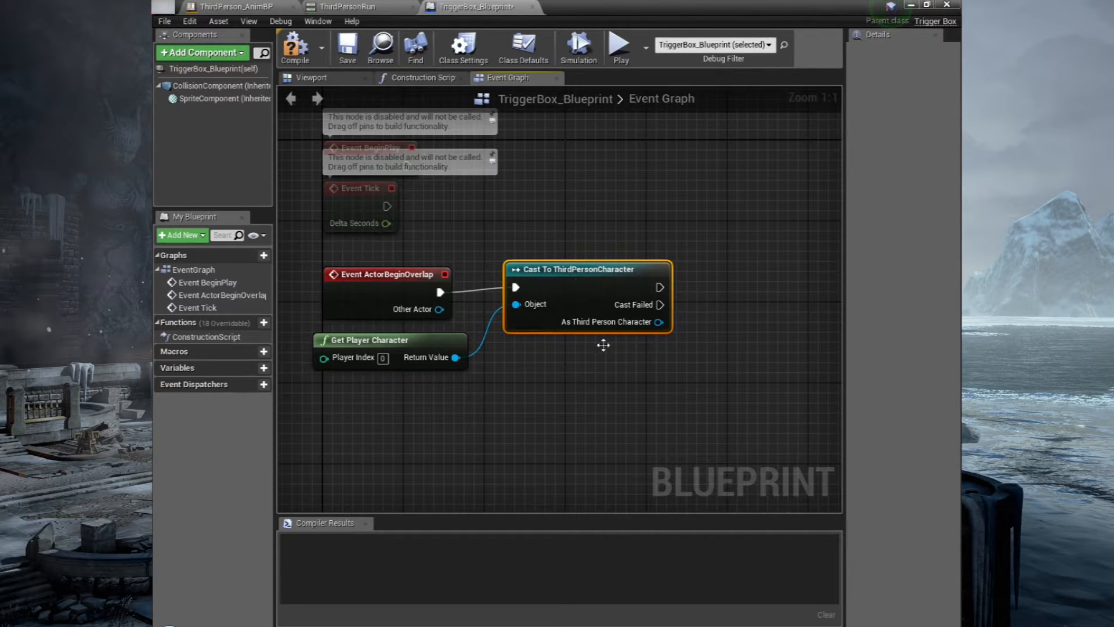
Step: Add a Get Mesh node fed by the cast's As Third Person Character output
left_click_drag(712, 374, 468, 370)
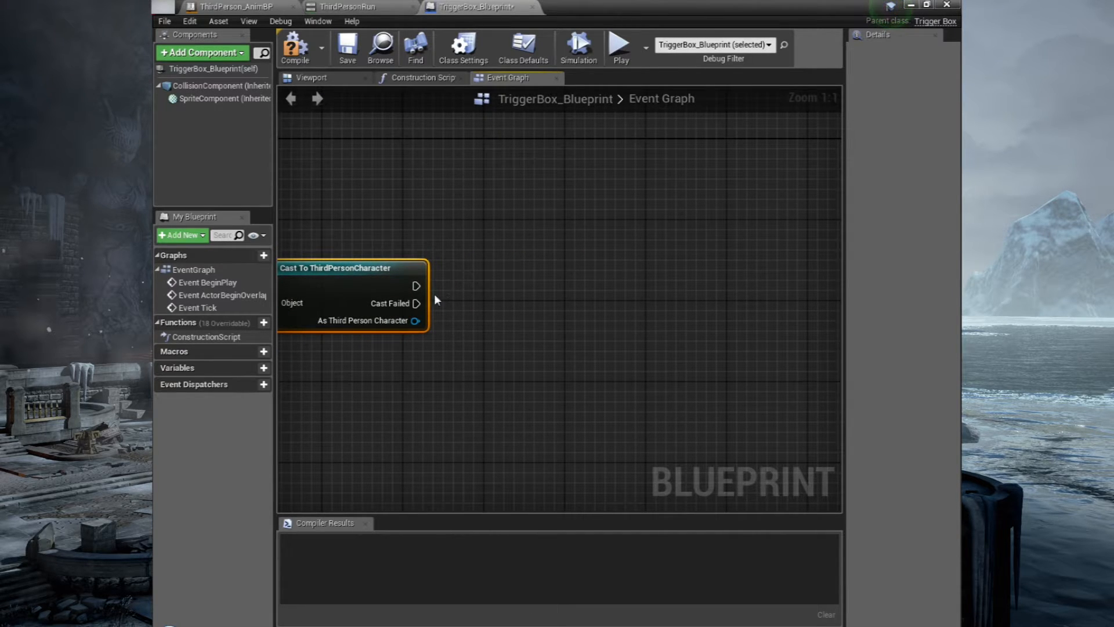
left_click_drag(462, 322, 463, 323)
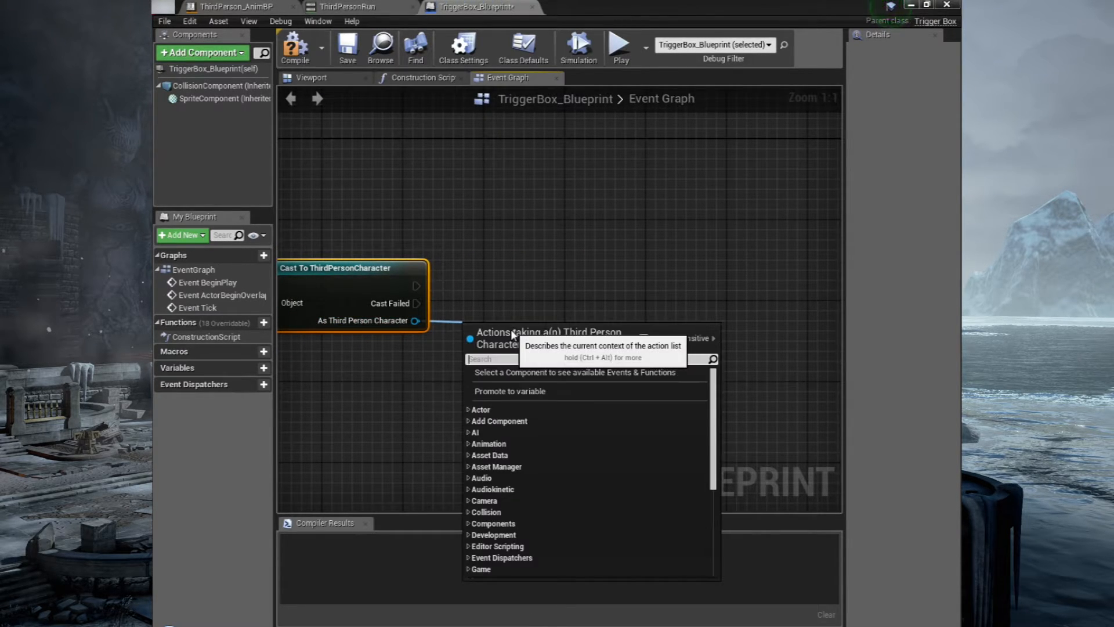
type("mesh")
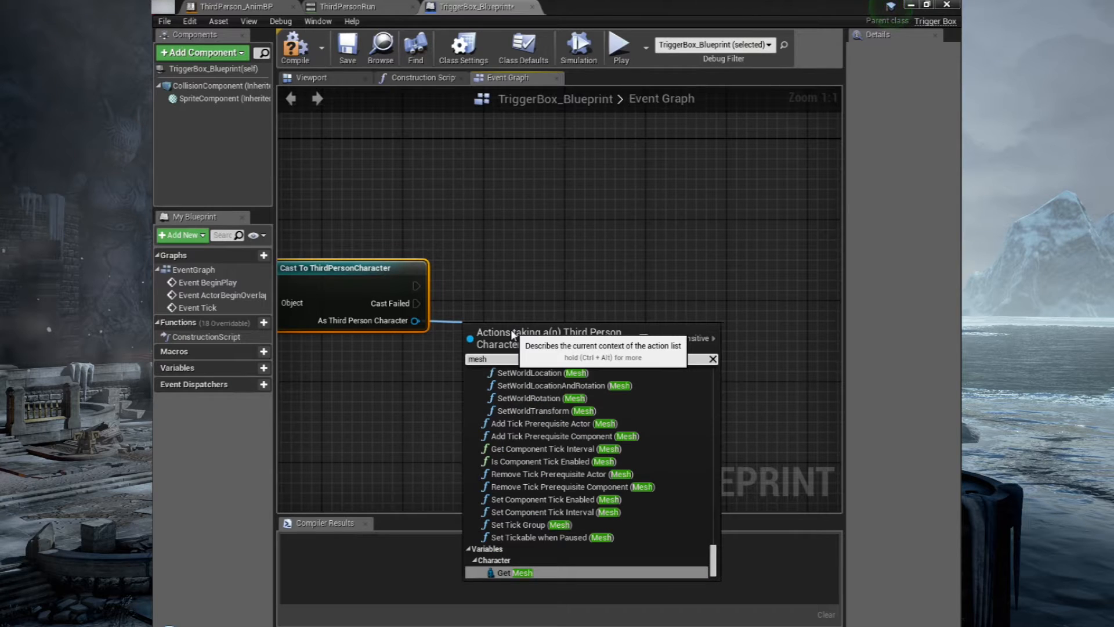
left_click(515, 572)
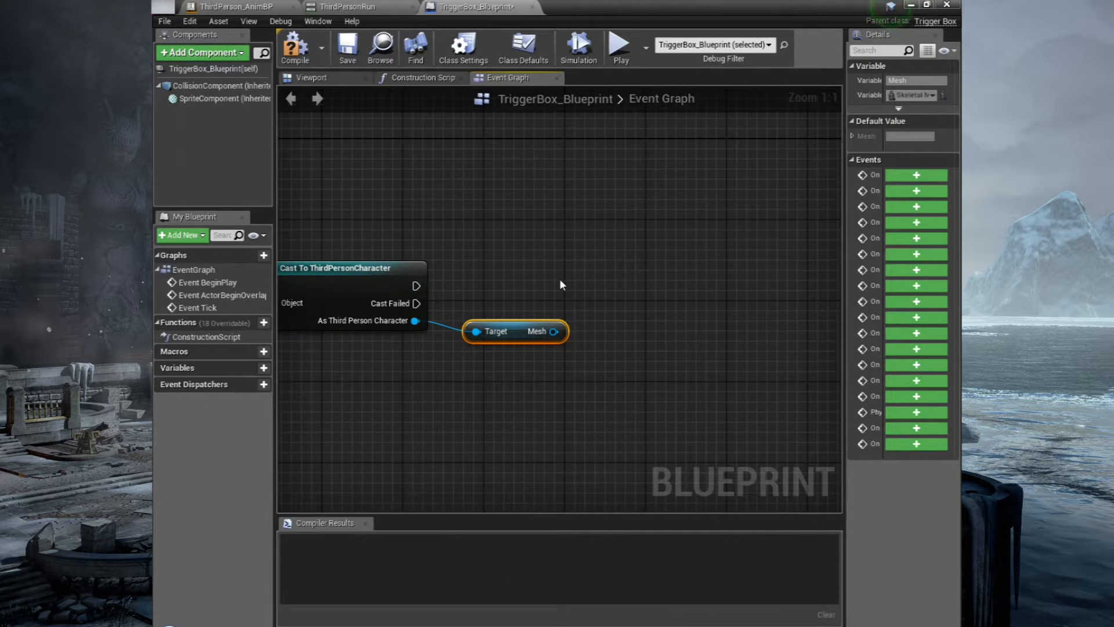
Step: Add a Get Ak Component node after the cast, connect Mesh to its Attach to Component input, and tidy the node layout
left_click_drag(416, 286, 598, 238)
type("get ak c")
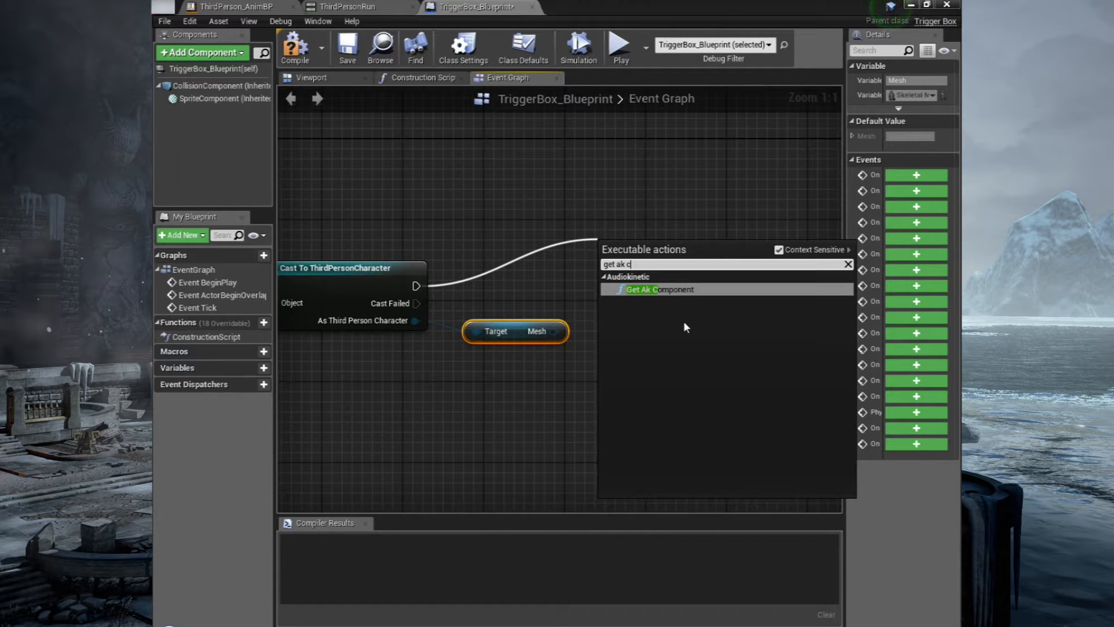
left_click(664, 289)
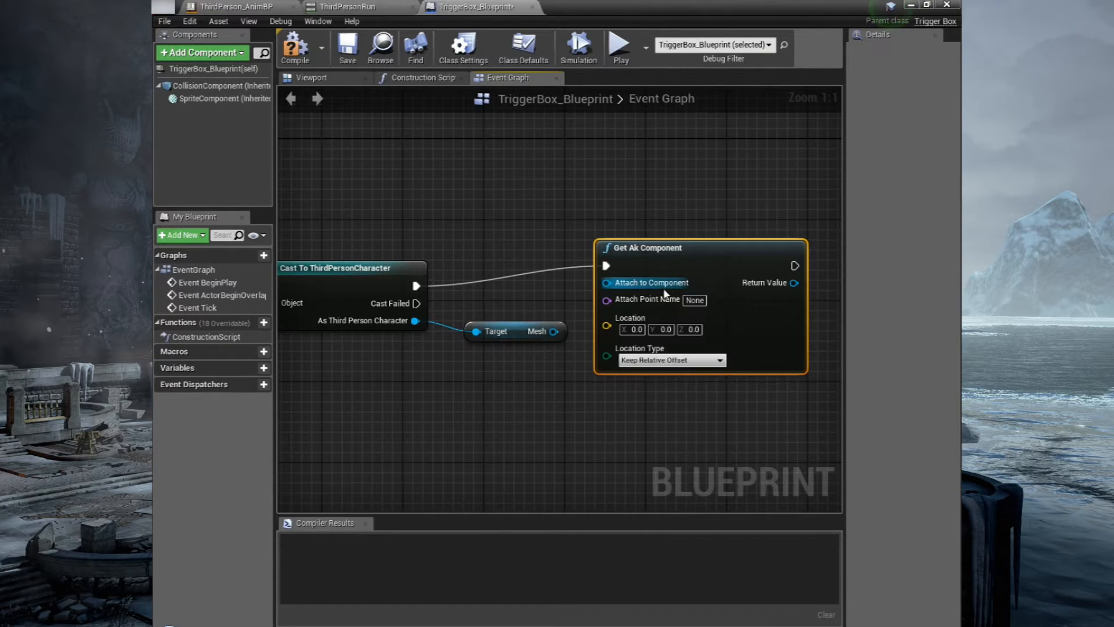
left_click_drag(704, 246, 694, 216)
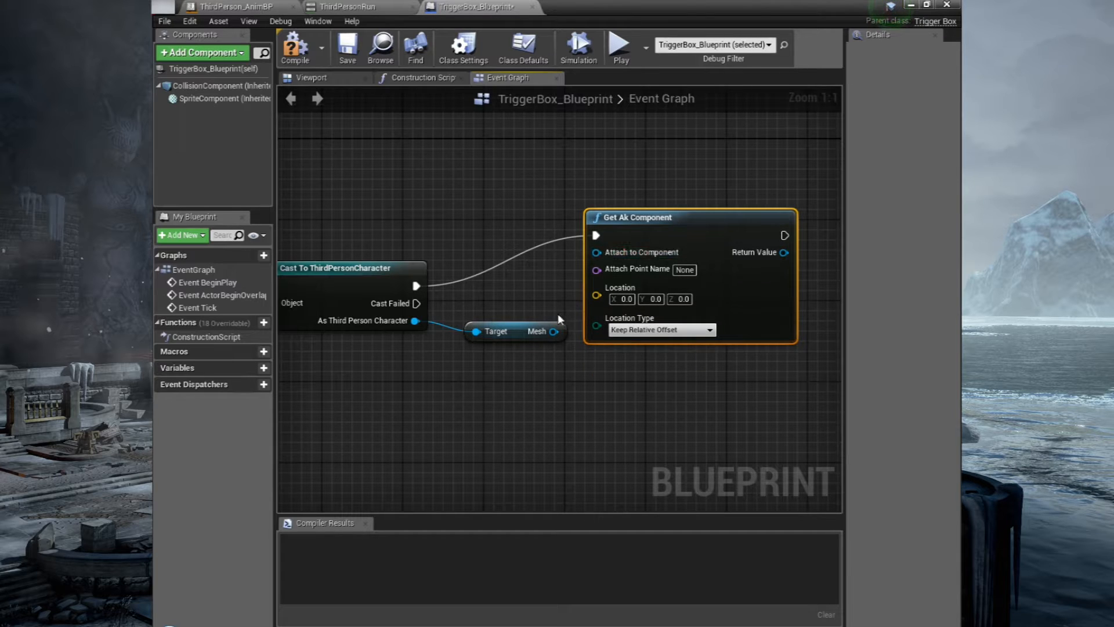
left_click_drag(554, 331, 596, 262)
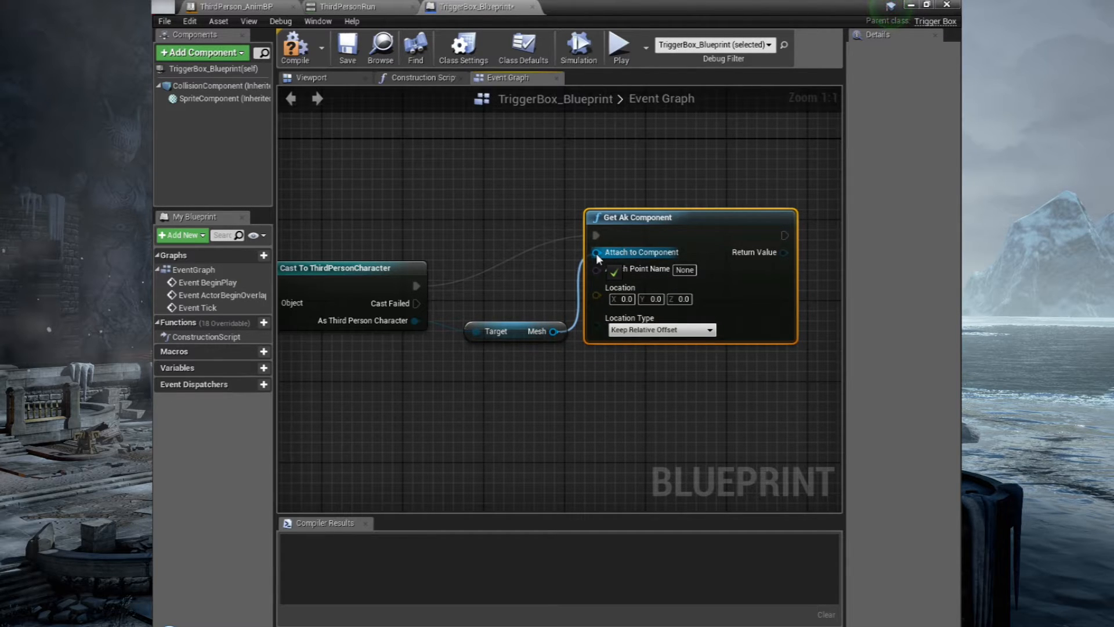
left_click_drag(529, 339, 507, 318)
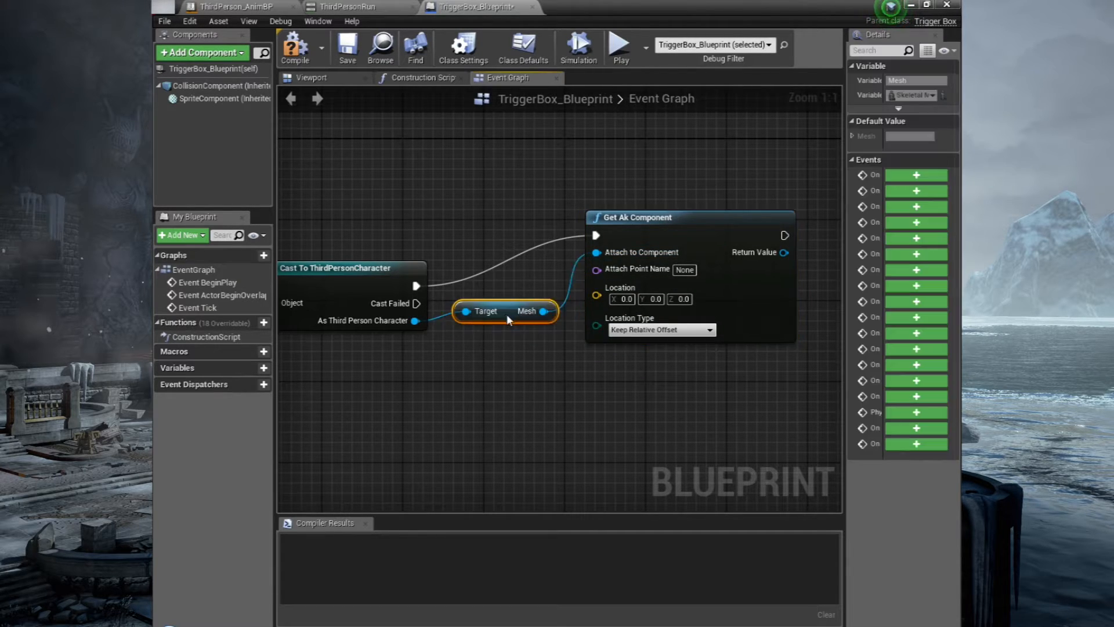
left_click(671, 217)
Step: Add a Set Switch node targeting the Return Value of Get Ak Component
left_click_drag(741, 410, 470, 424)
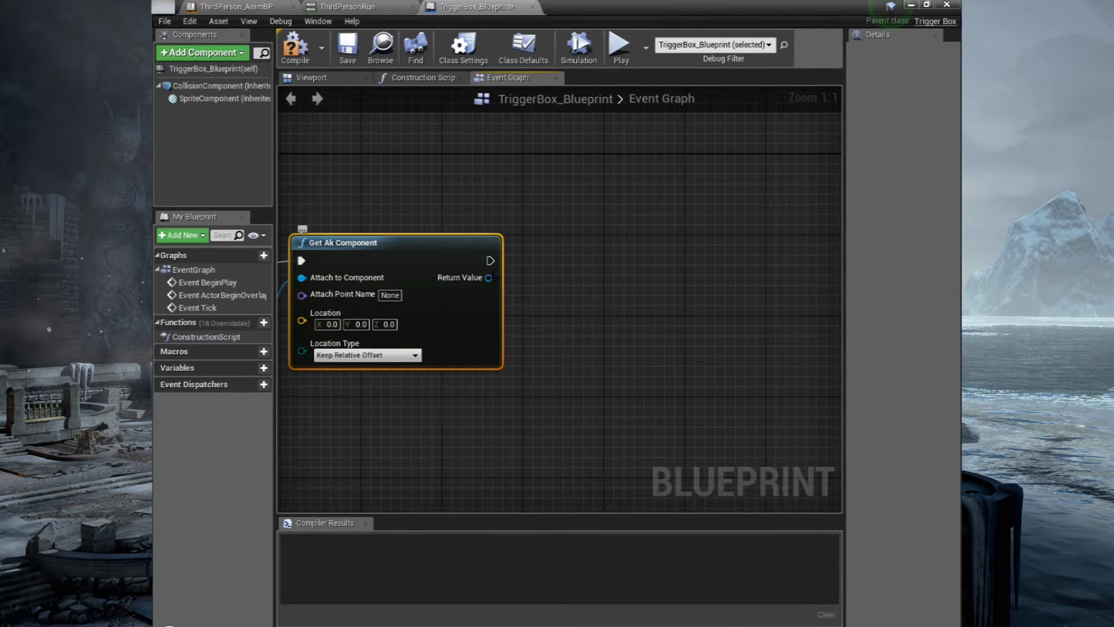
left_click_drag(490, 277, 546, 279)
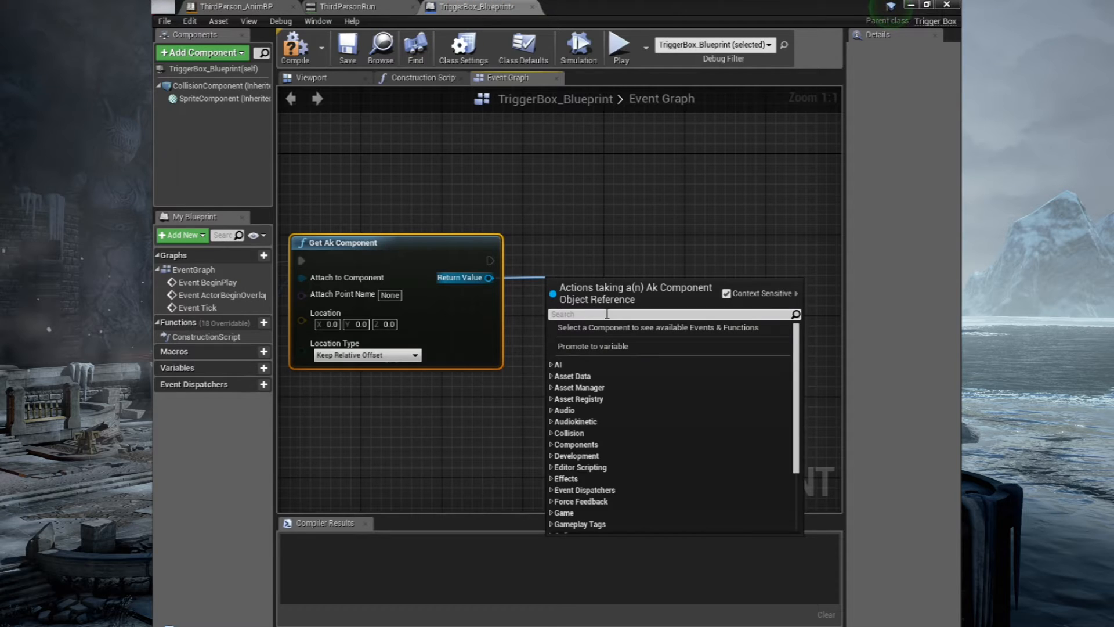
type("switch")
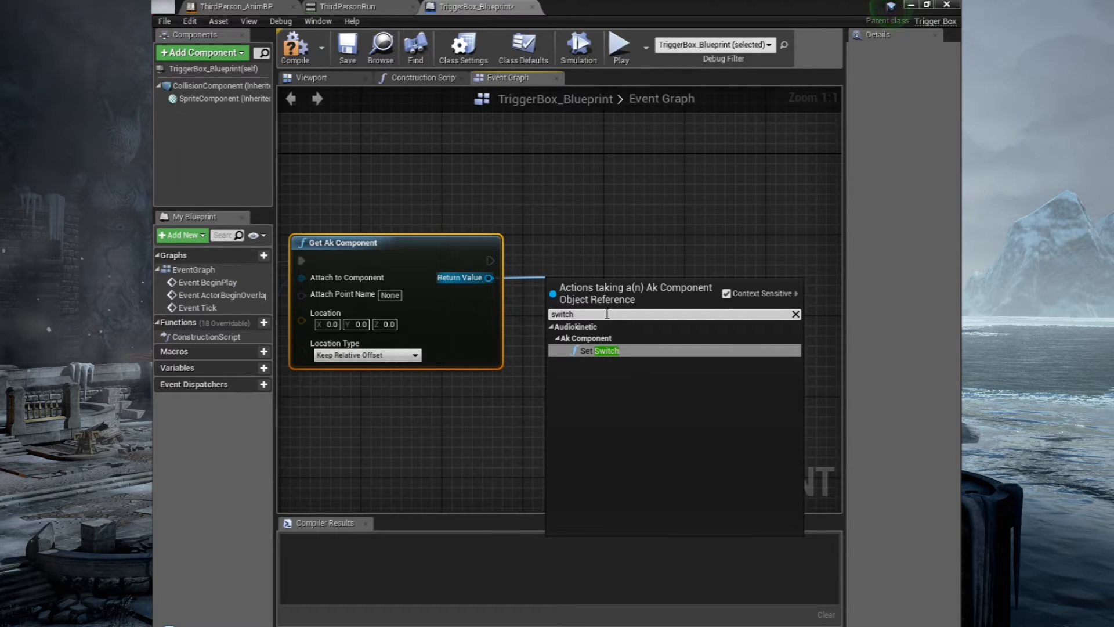
left_click(607, 350)
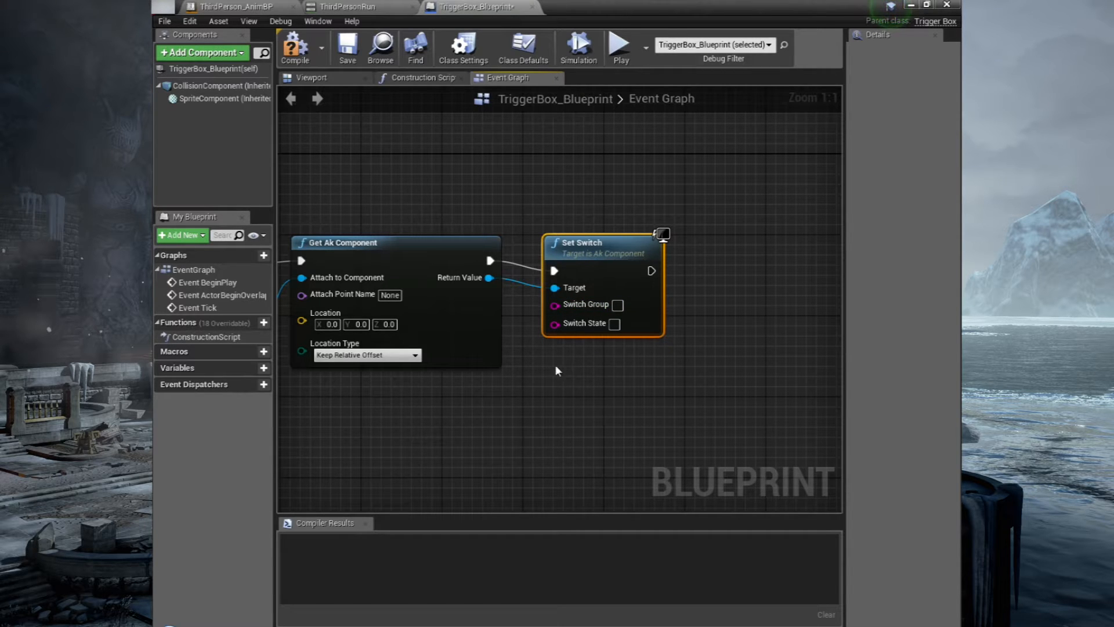
Step: Look up the surface switch group in Wwise's game syncs, and set the Unreal Set Switch node's group to SurfaceSwitch and state to Snow
left_click(464, 625)
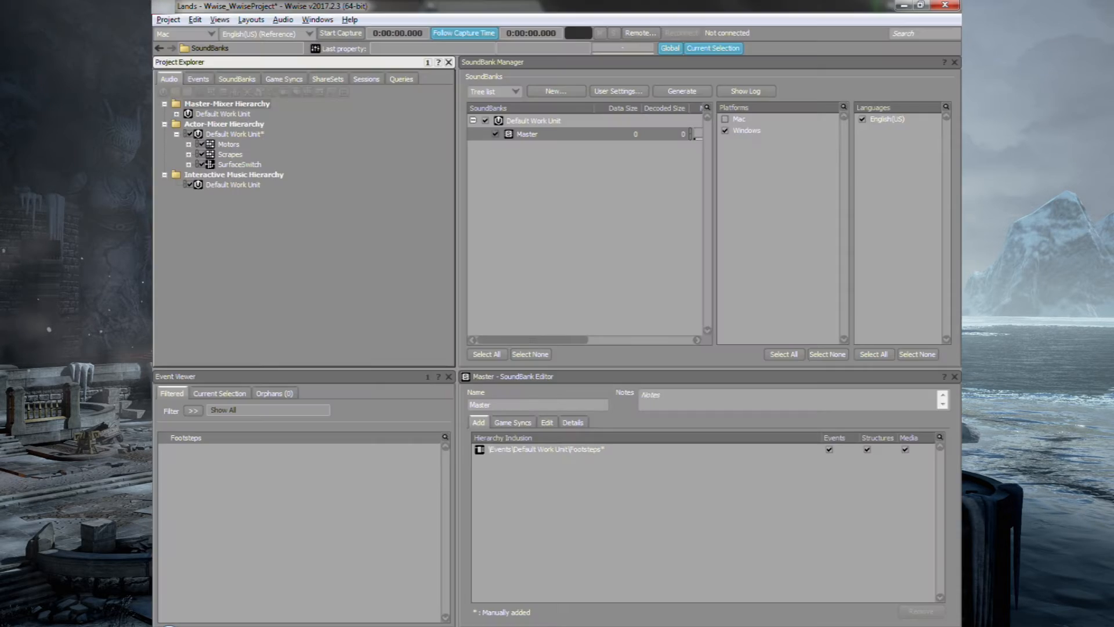
left_click(197, 81)
left_click(236, 79)
left_click(269, 81)
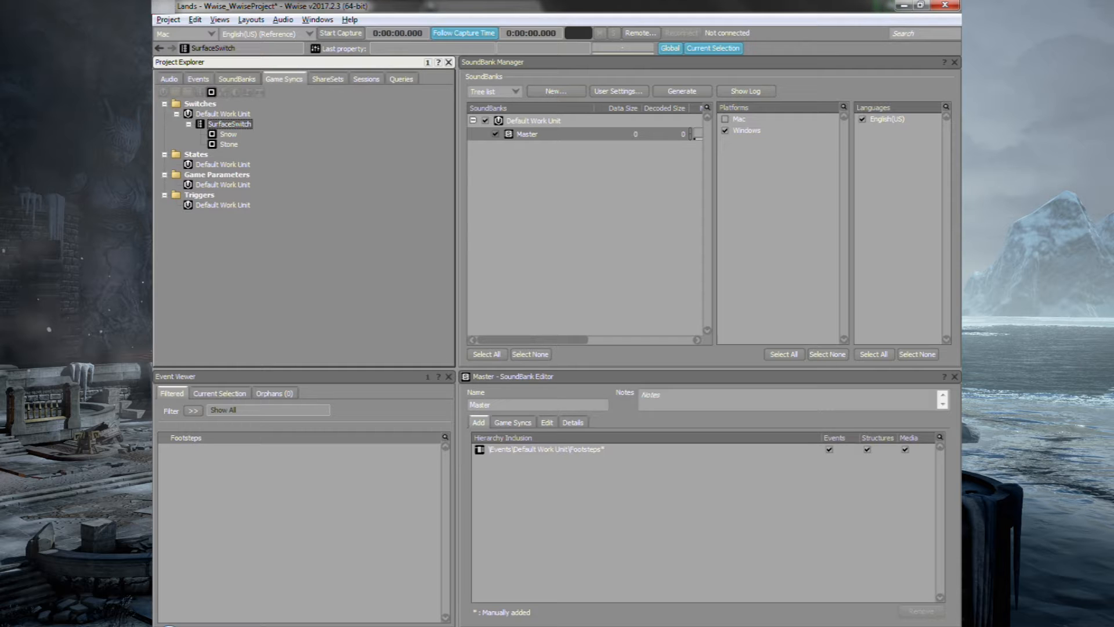
left_click(903, 6)
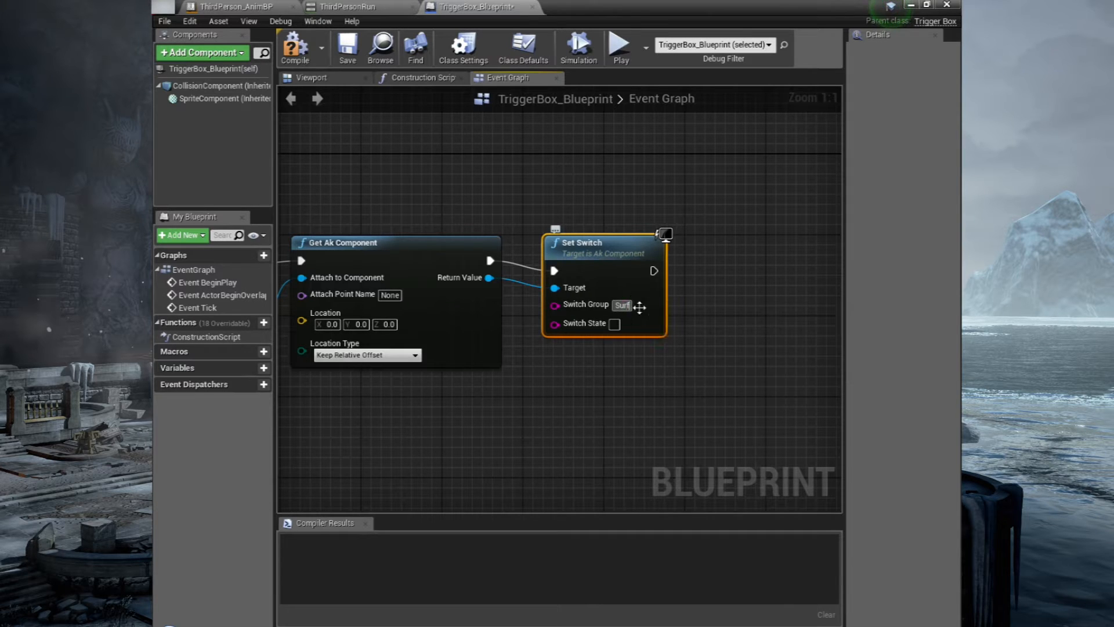
key("ctrl+v")
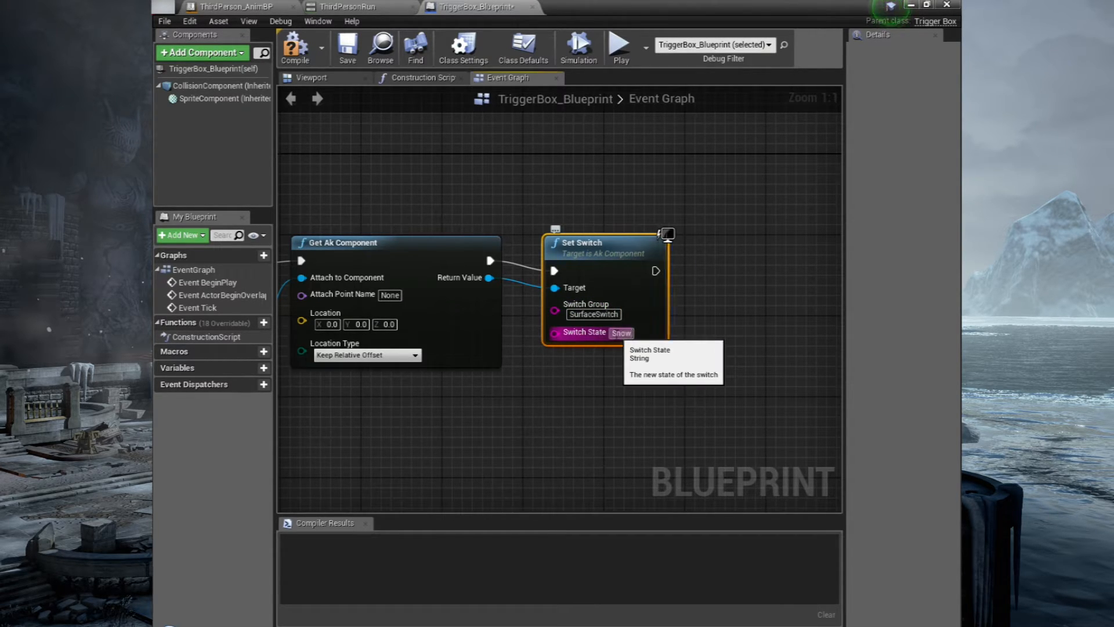
left_click_drag(597, 244, 597, 224)
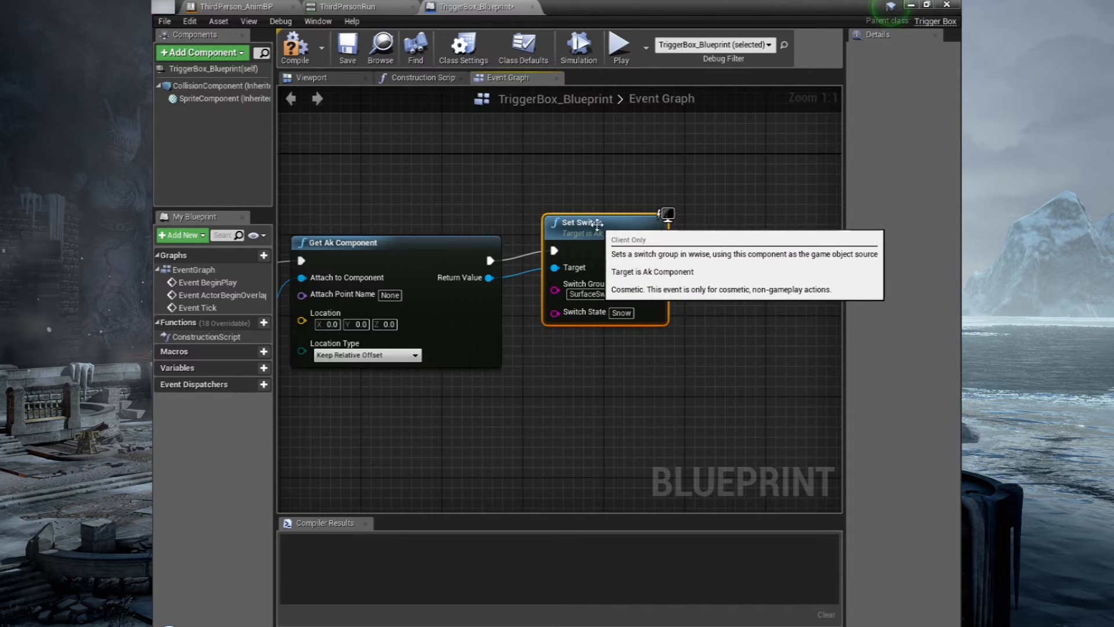
Step: Add an Event ActorEndOverlap node to the event graph and place it below the Get Player Character node
scroll(506, 364, "down", 4)
left_click_drag(395, 414, 565, 389)
scroll(420, 365, "up", 3)
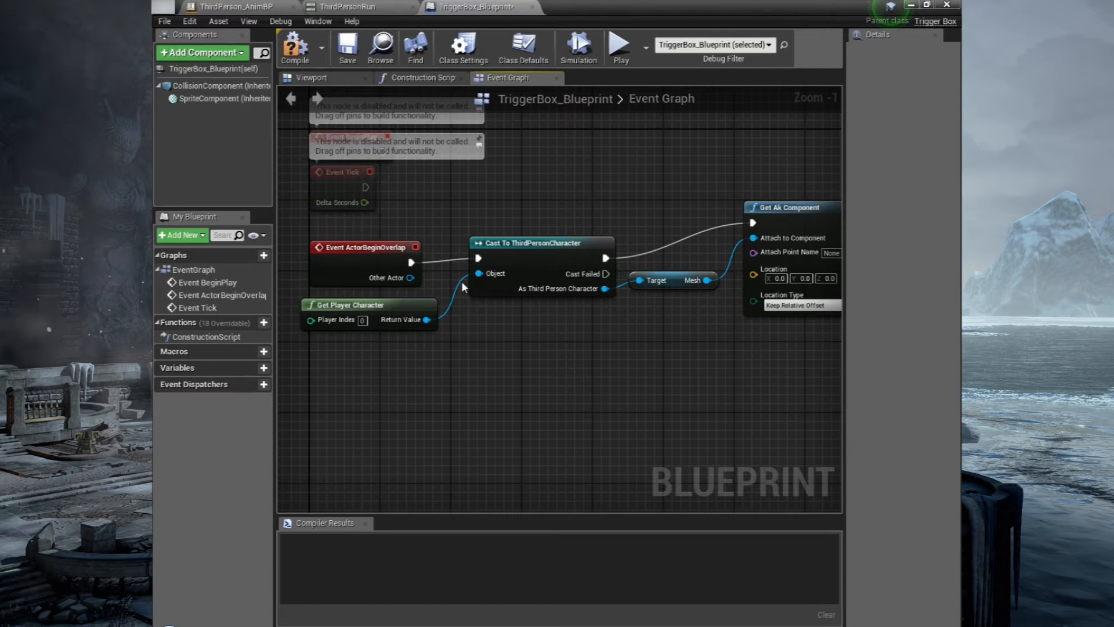
left_click_drag(713, 332, 396, 350)
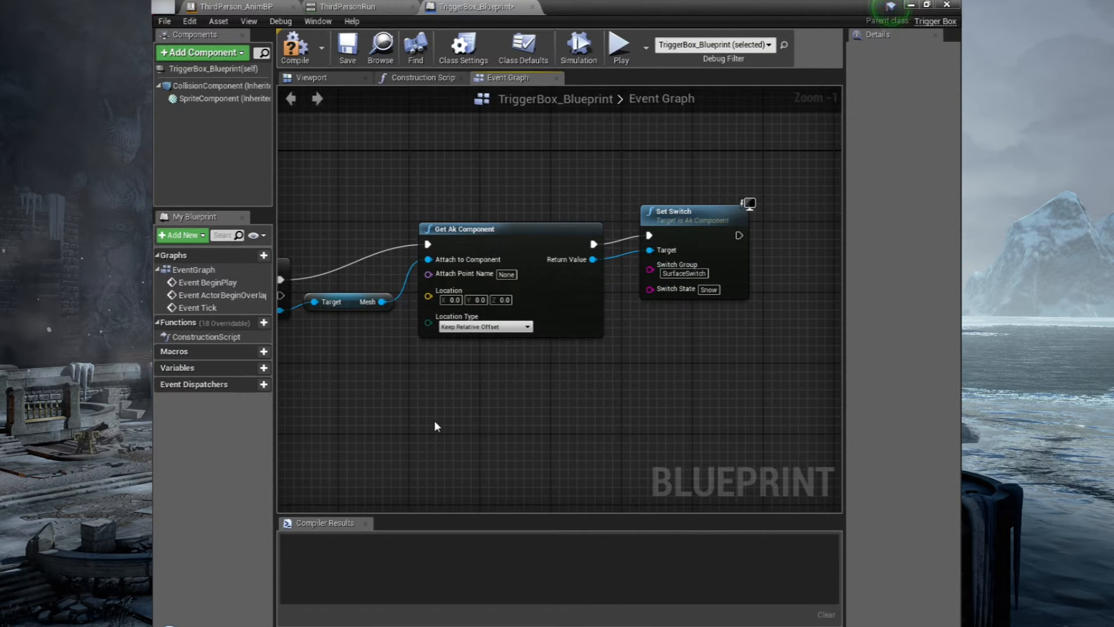
left_click_drag(434, 420, 376, 417)
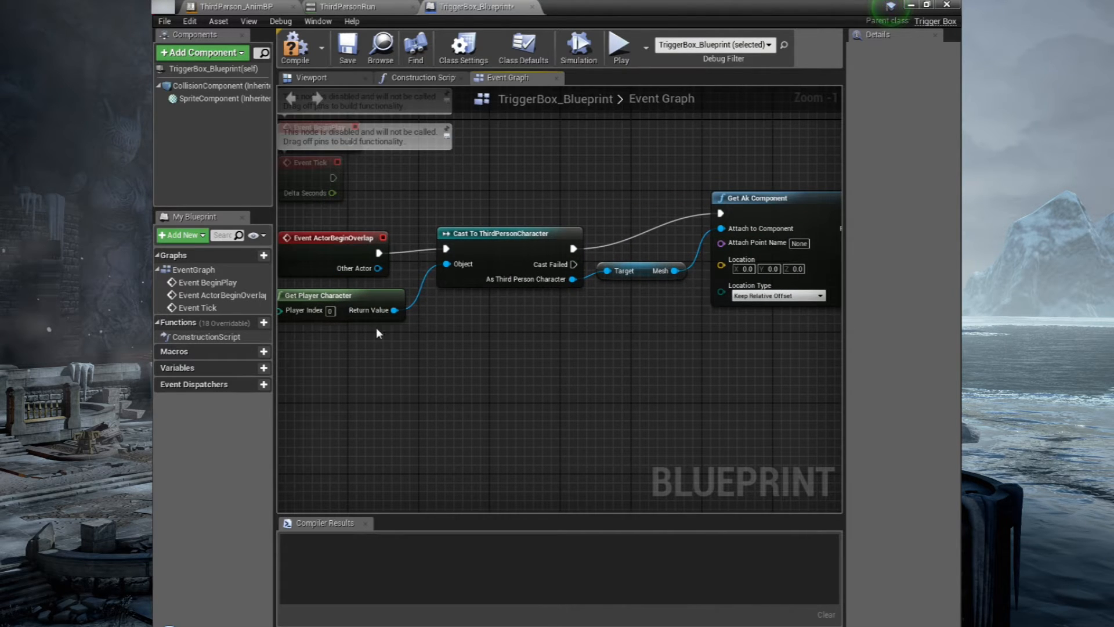
right_click(365, 390)
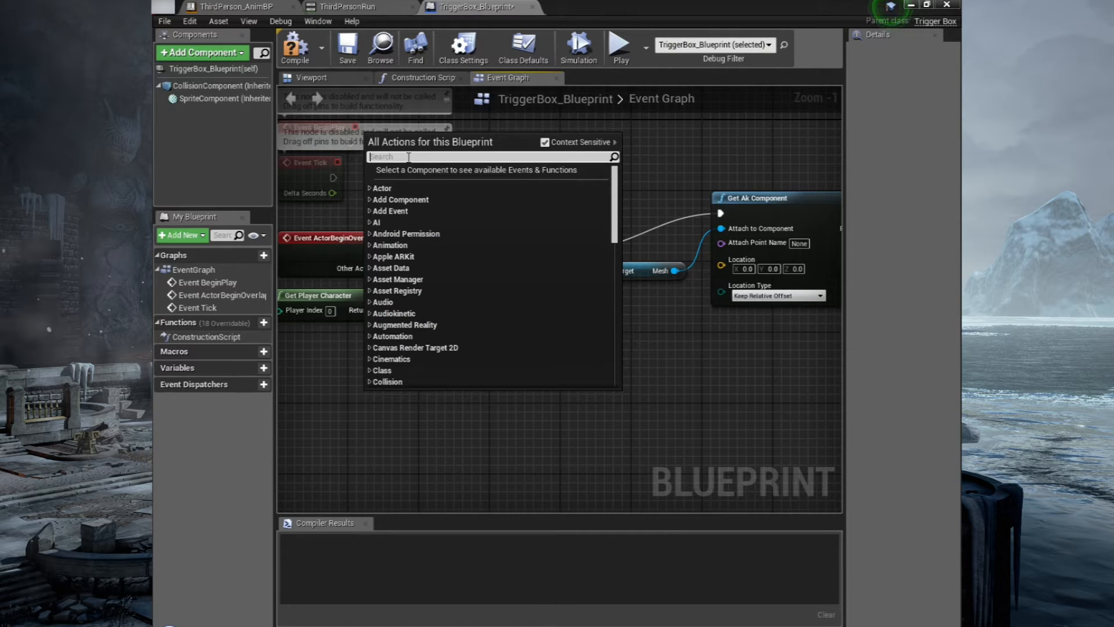
type("actorend")
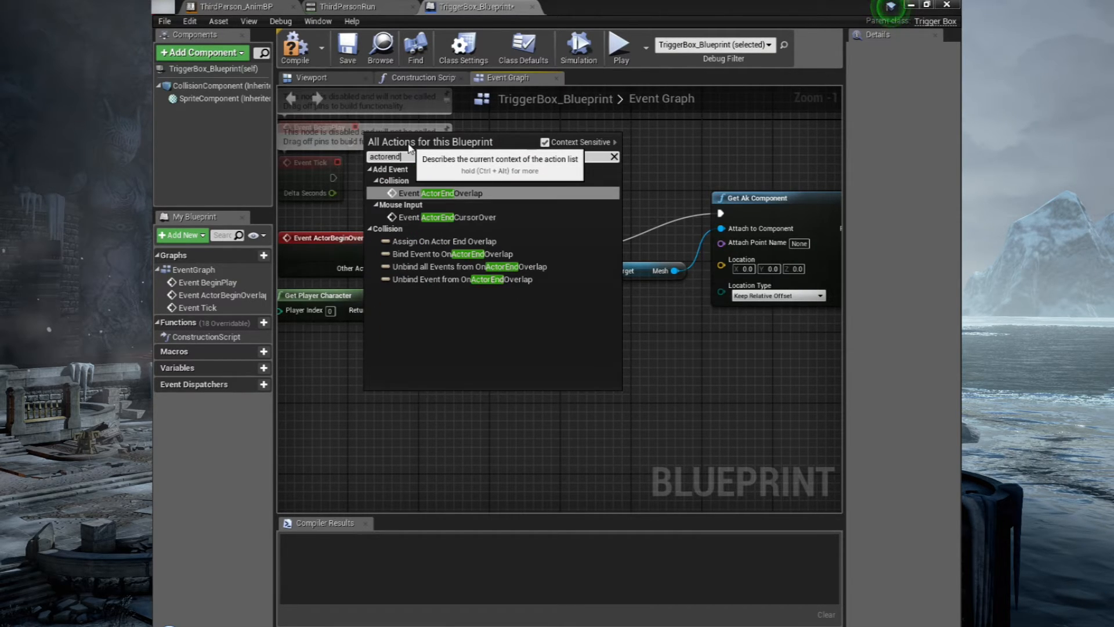
left_click(458, 192)
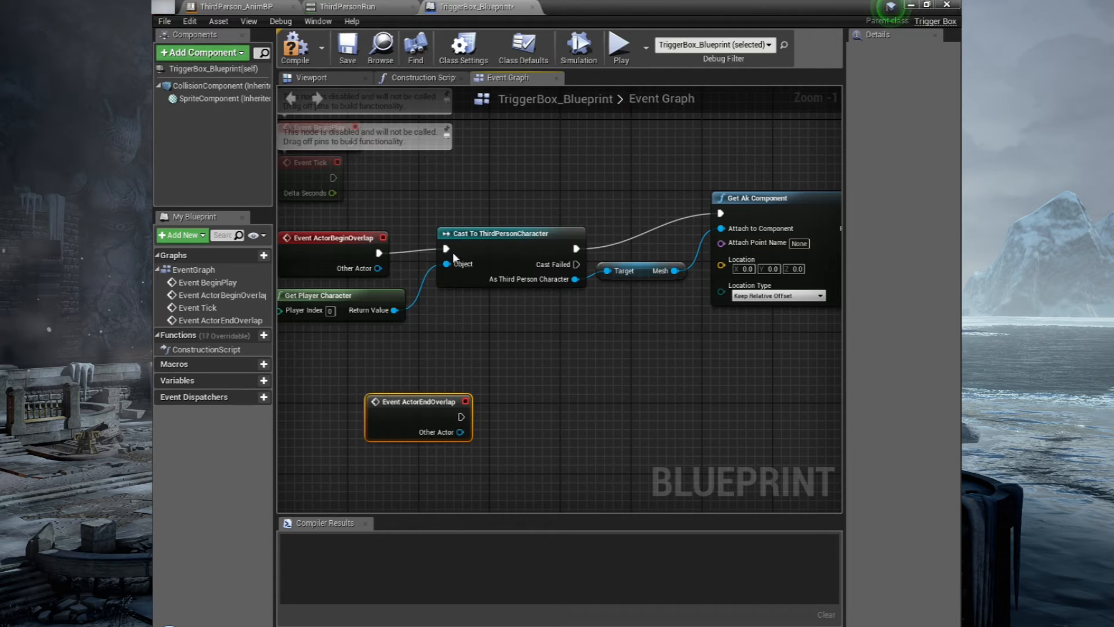
left_click_drag(422, 404, 342, 378)
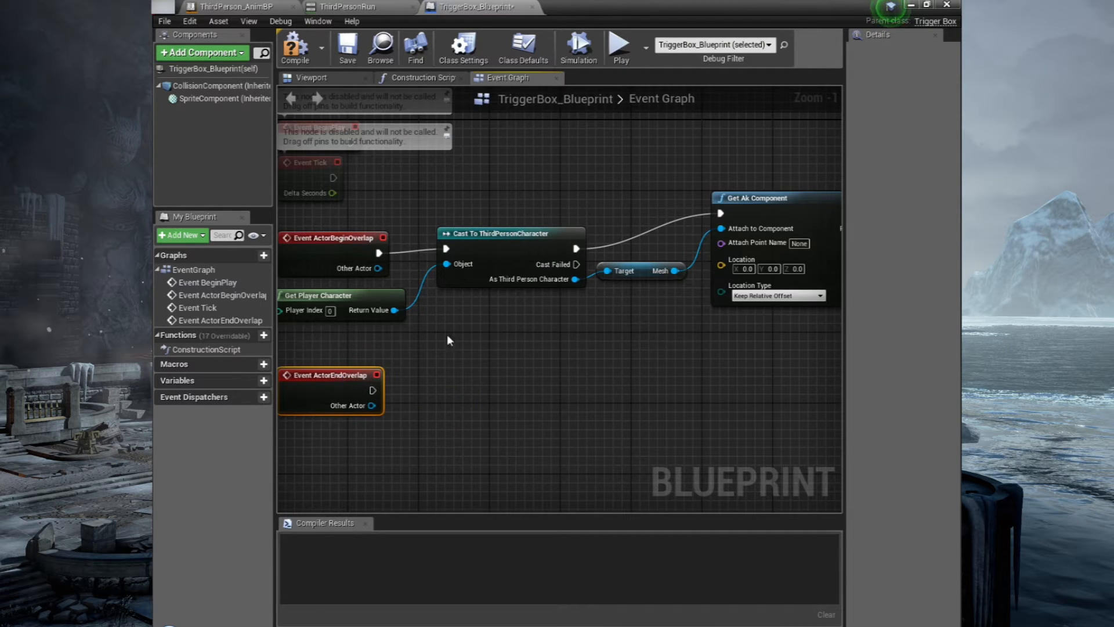
Step: Duplicate the cast, Mesh, Get Ak Component and Set Switch nodes and place the copies beside Event ActorEndOverlap
scroll(502, 350, "down", 4)
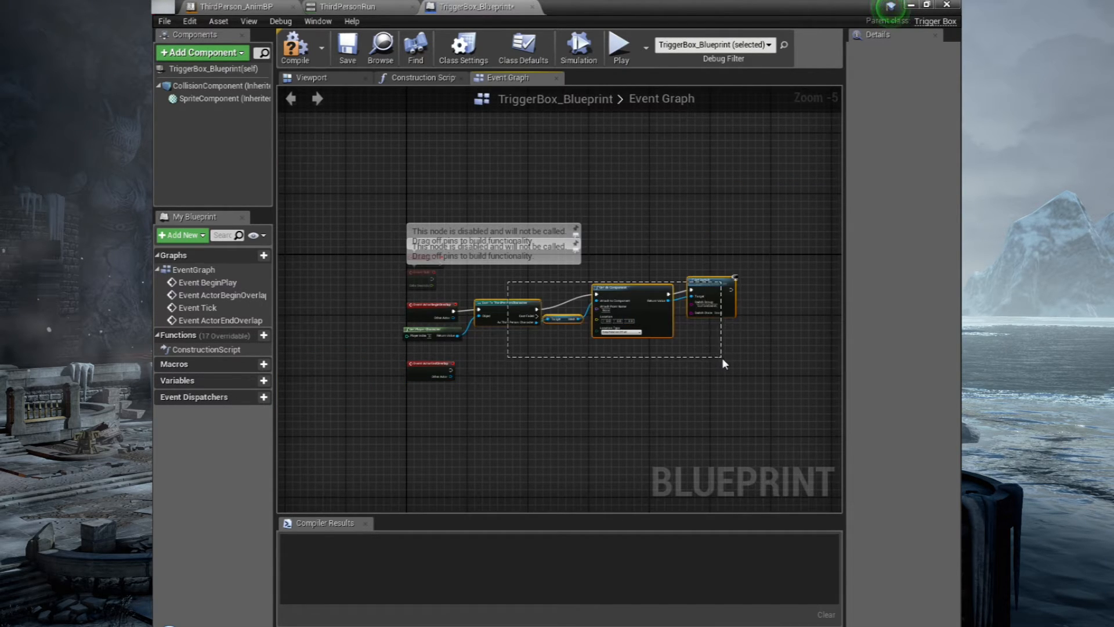
left_click_drag(516, 314, 528, 302)
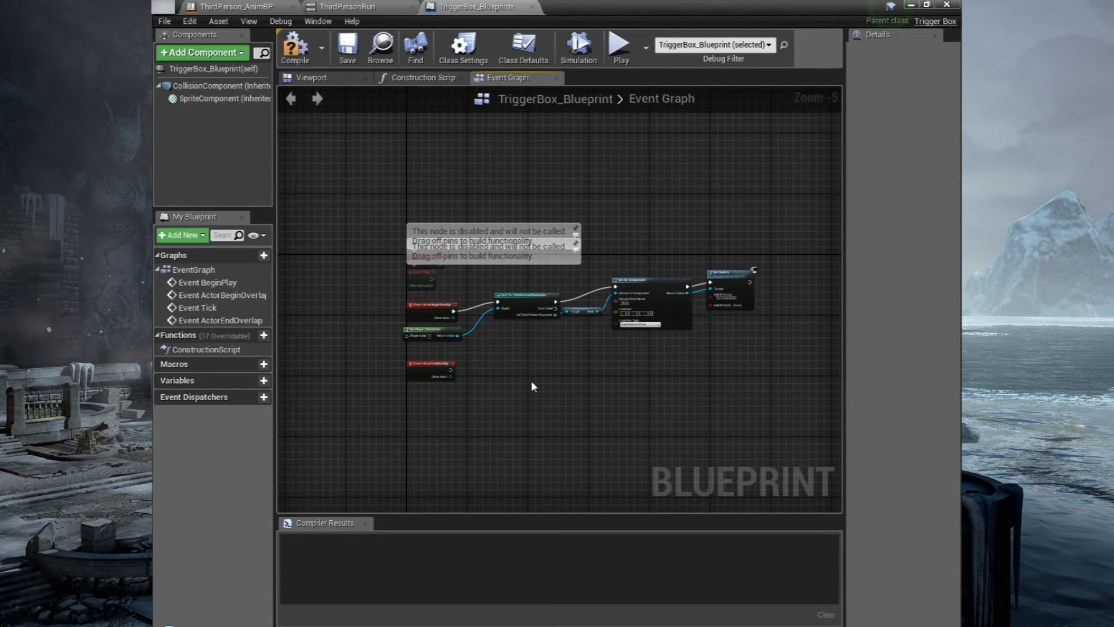
key("ctrl+v")
left_click_drag(456, 392, 504, 352)
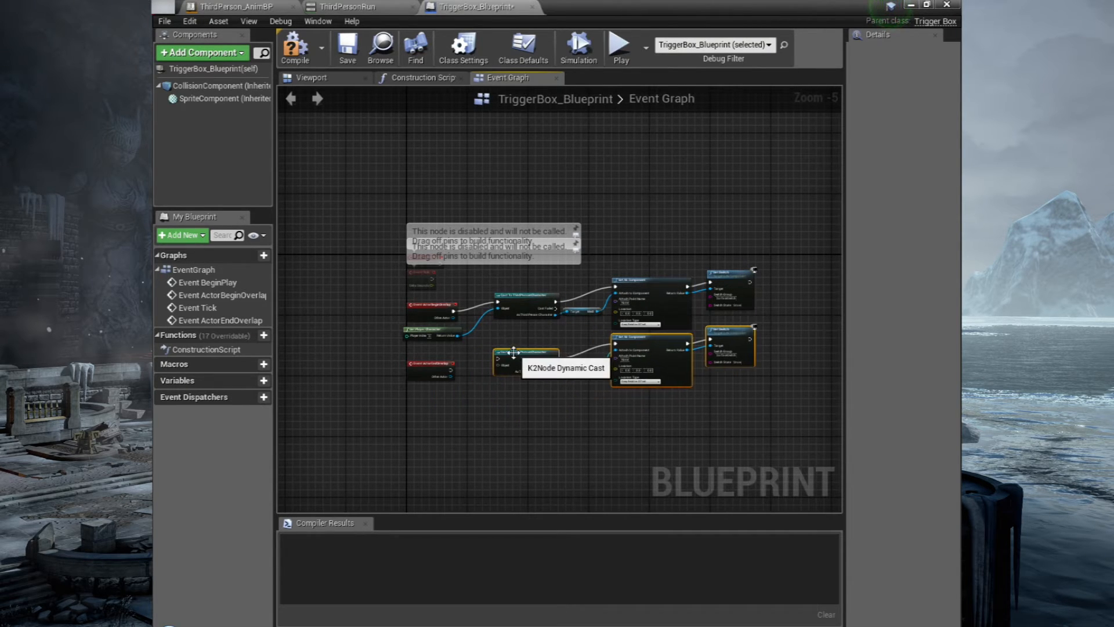
Step: Connect Get Player Character's return value to the duplicated cast's Object input and drive that cast from Event ActorEndOverlap
scroll(482, 412, "up", 6)
left_click(482, 412)
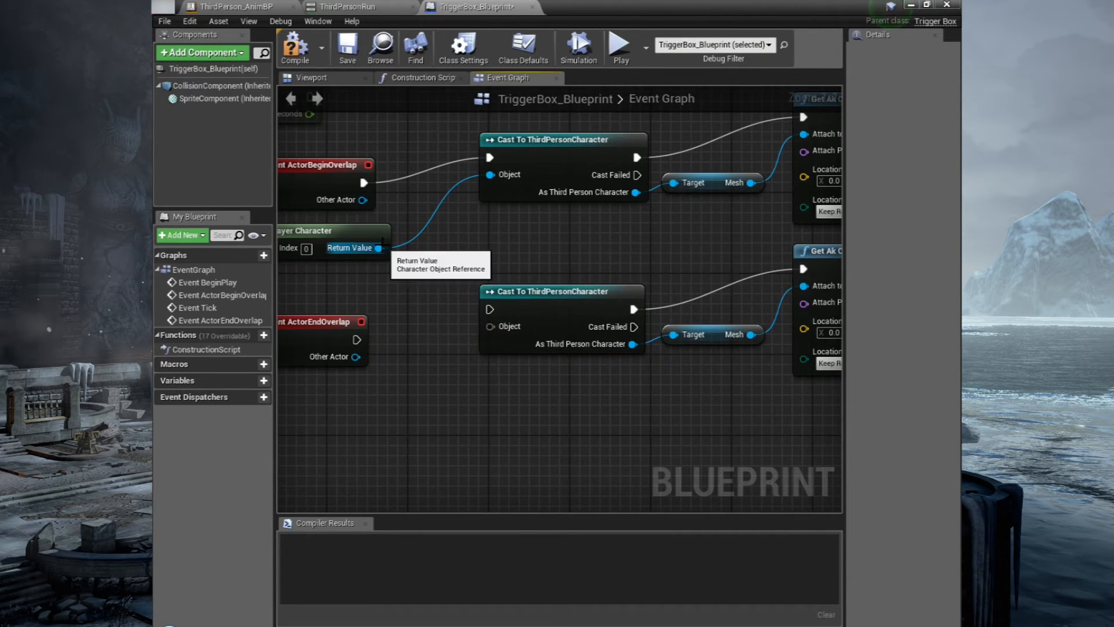
left_click_drag(379, 248, 413, 295)
left_click_drag(489, 321, 490, 326)
left_click_drag(357, 340, 377, 338)
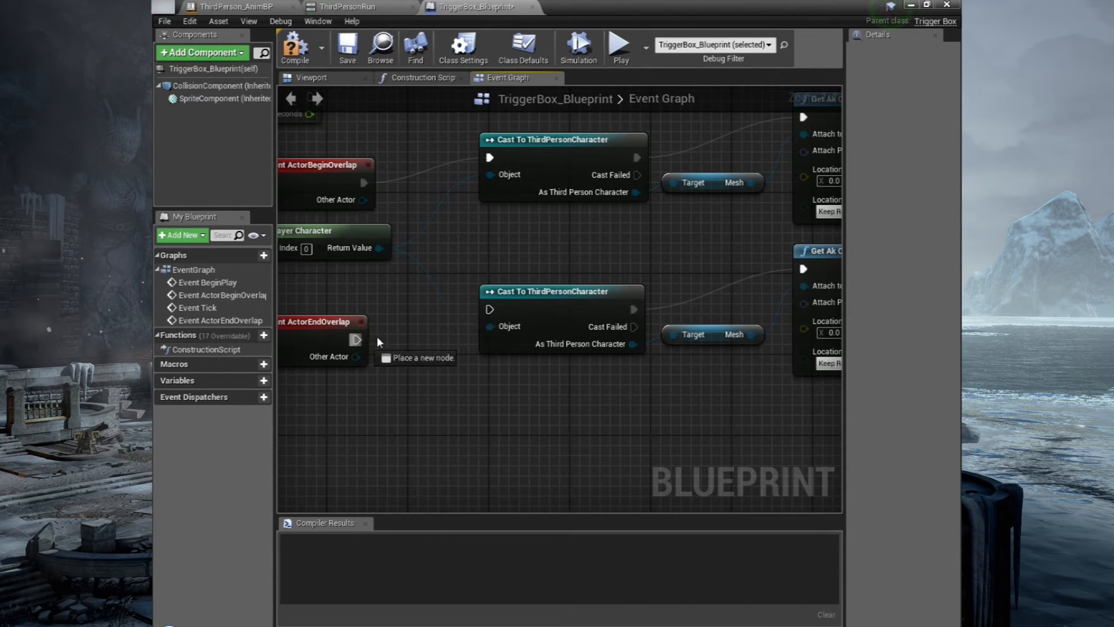
left_click_drag(493, 313, 492, 313)
Step: Set the duplicated Set Switch node's Switch State to Stone, and compile and save the trigger blueprint
left_click_drag(753, 398, 282, 404)
left_click(660, 326)
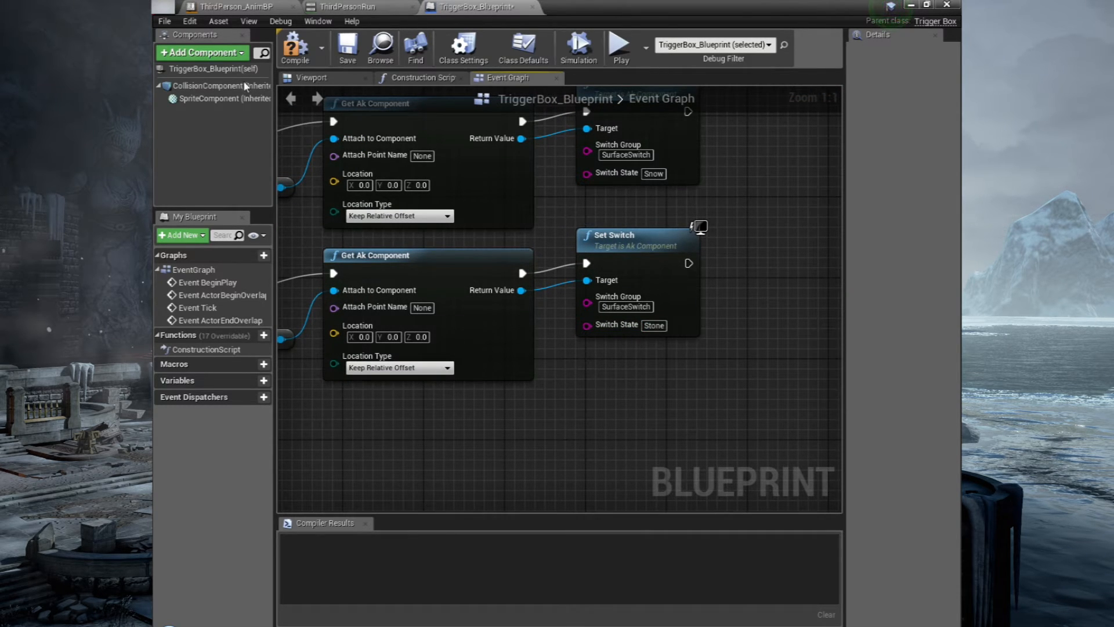
left_click(352, 51)
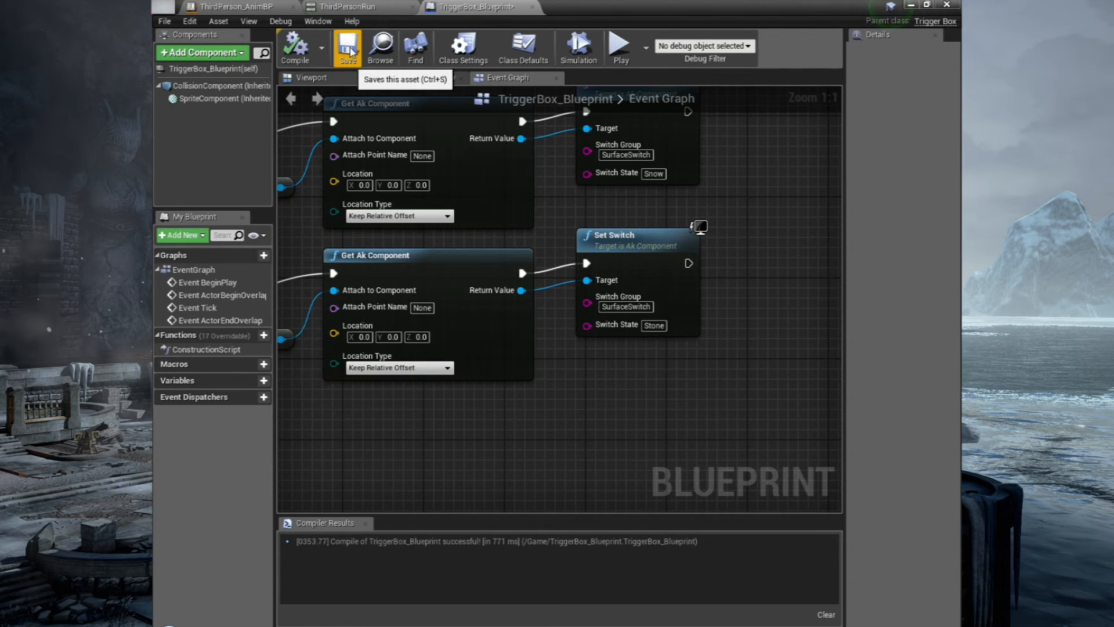
Step: Return to the level and play it, running and jumping with the character to test the footstep surface switching
left_click(911, 4)
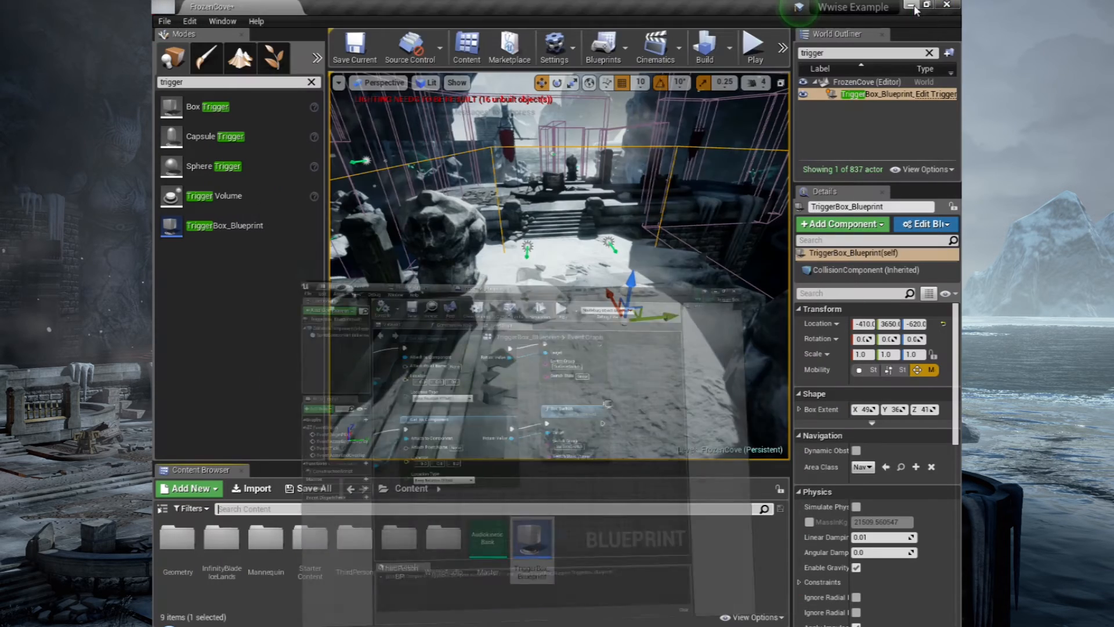
left_click(754, 47)
key("w")
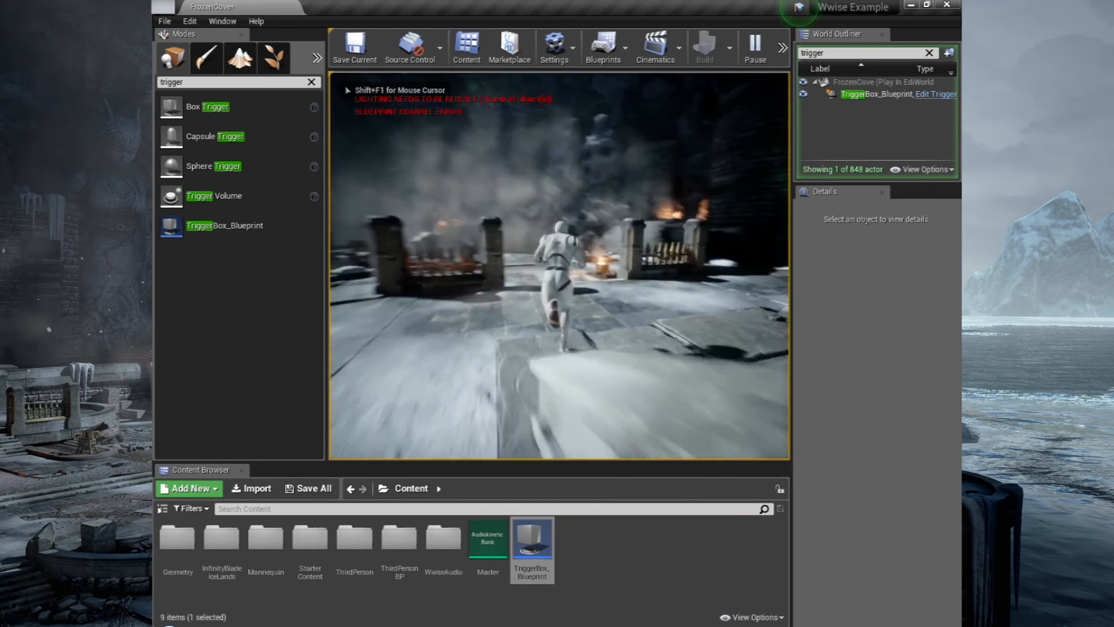
key("space")
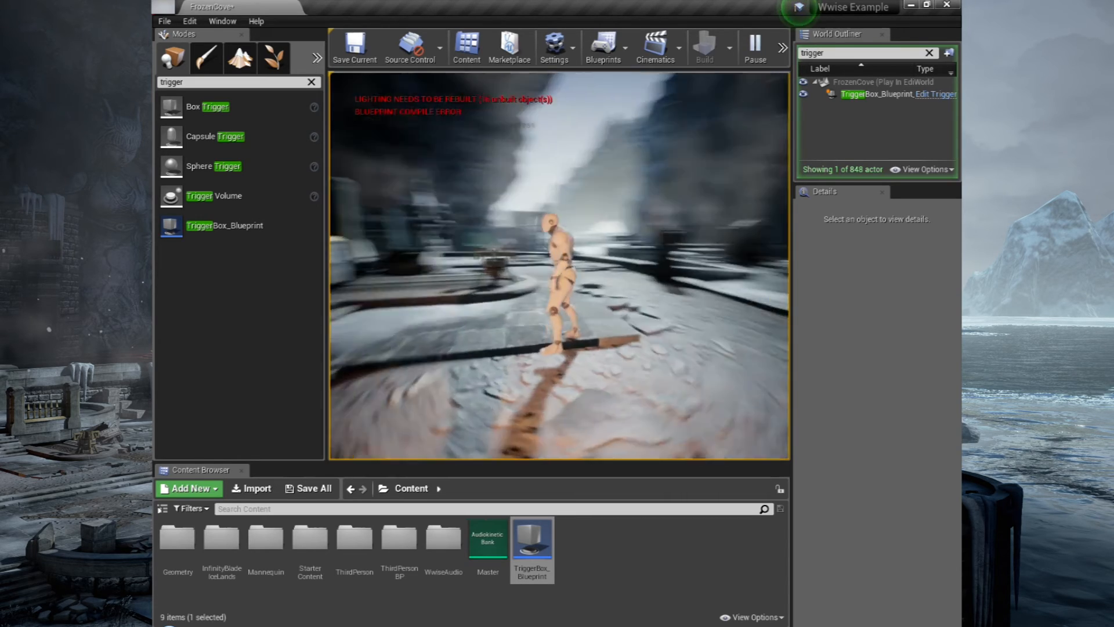
Step: Stop the play session and survey the FrozenCove level's snowy ground, stone paving and stairs around the trigger area
key("Escape")
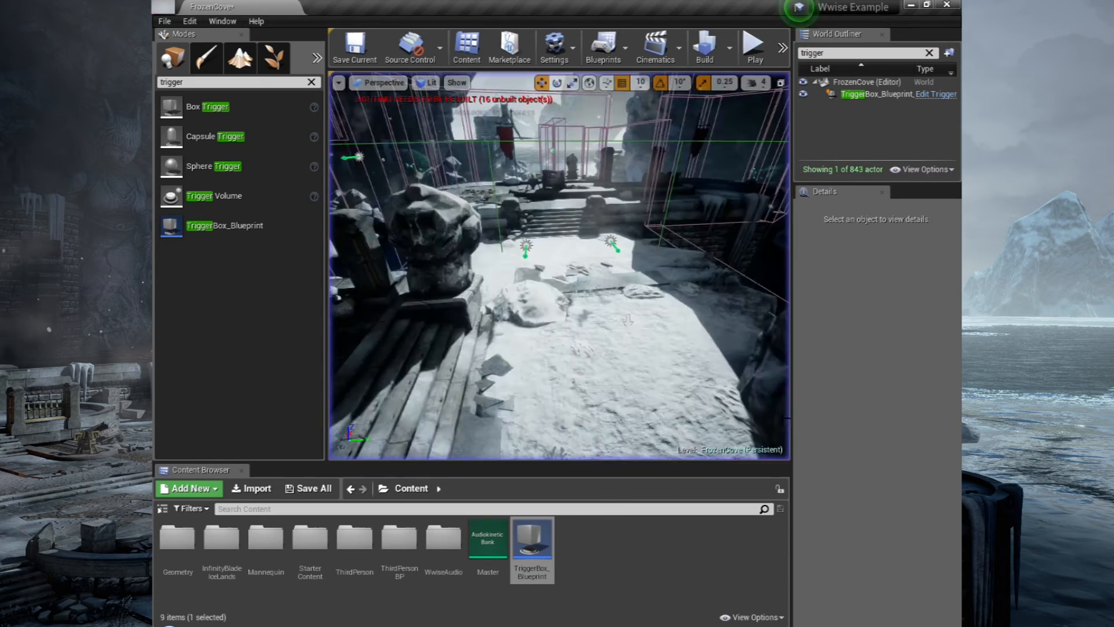
right_click(597, 273)
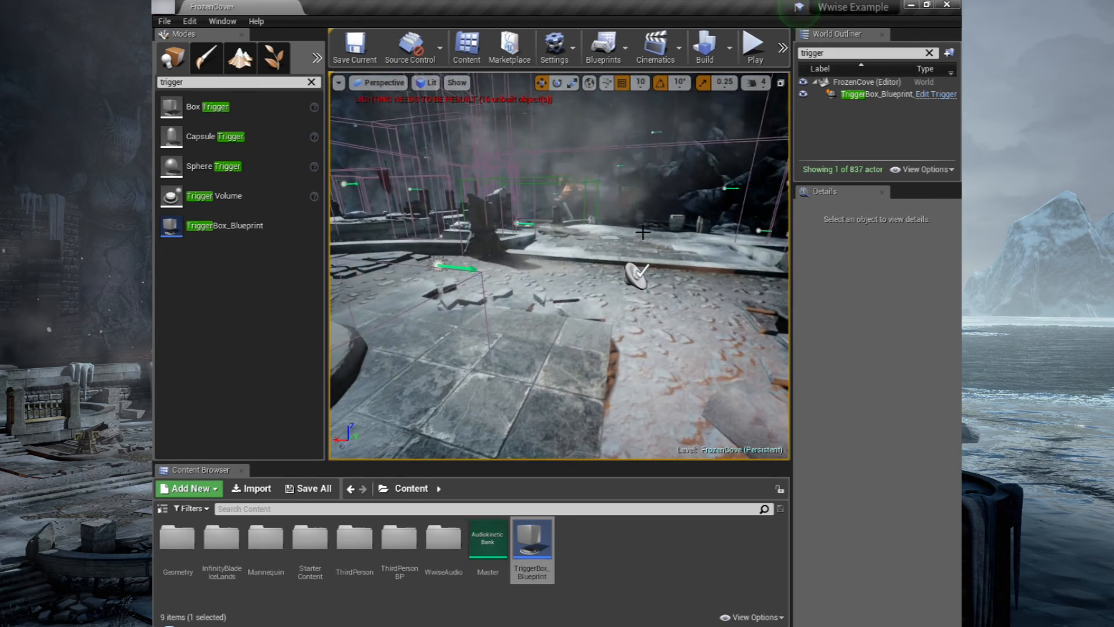
key("w")
key("s")
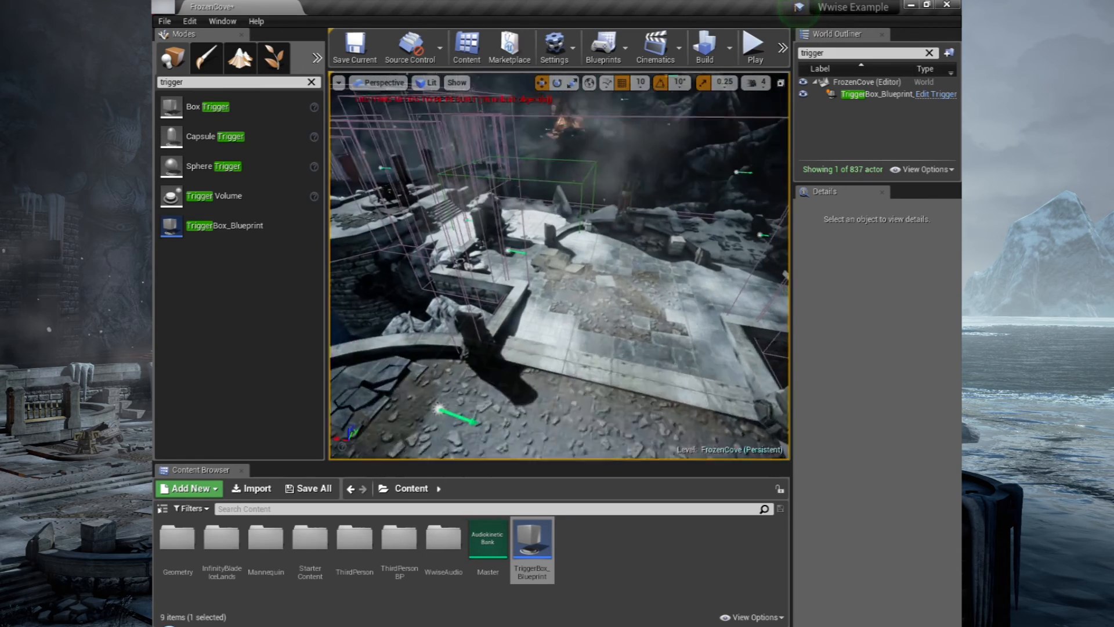
right_click(620, 263)
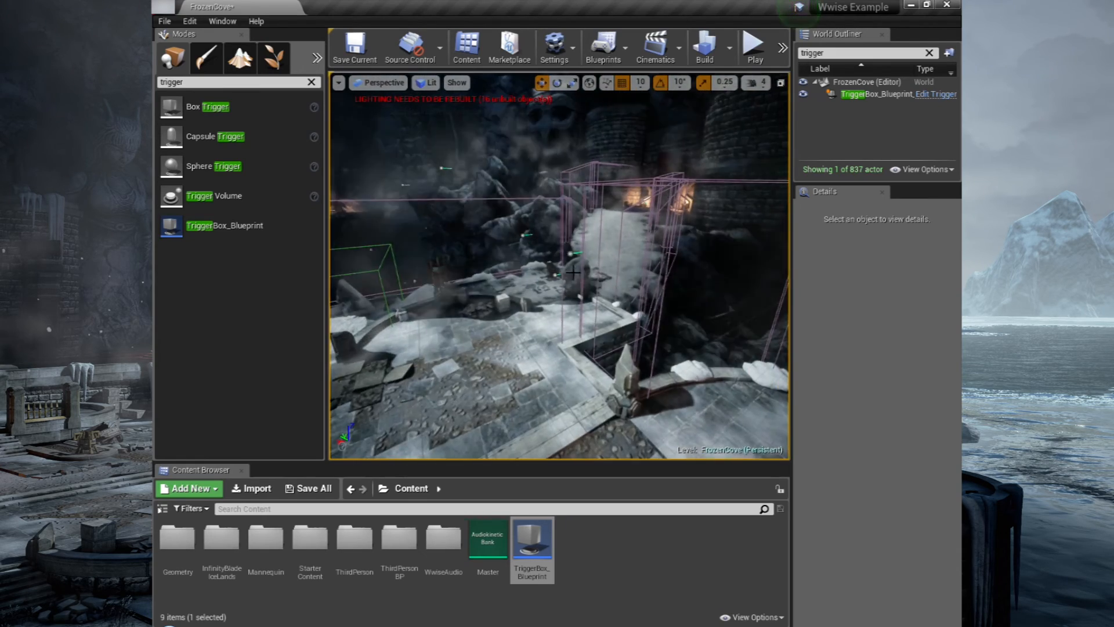
right_click(538, 296)
left_click(437, 333)
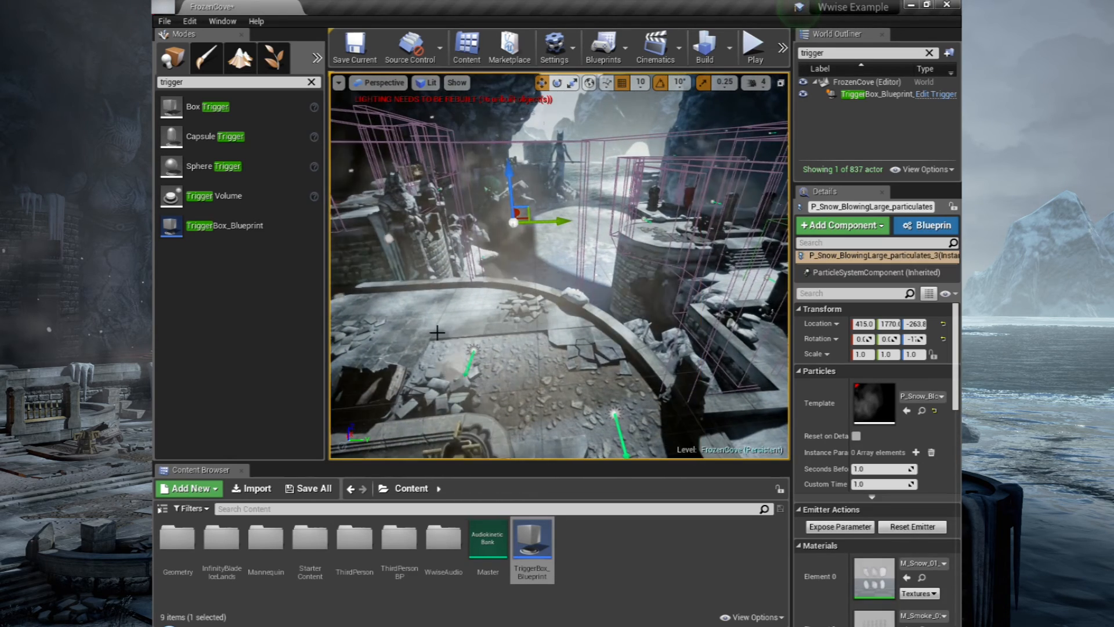
right_click(656, 377)
right_click(465, 314)
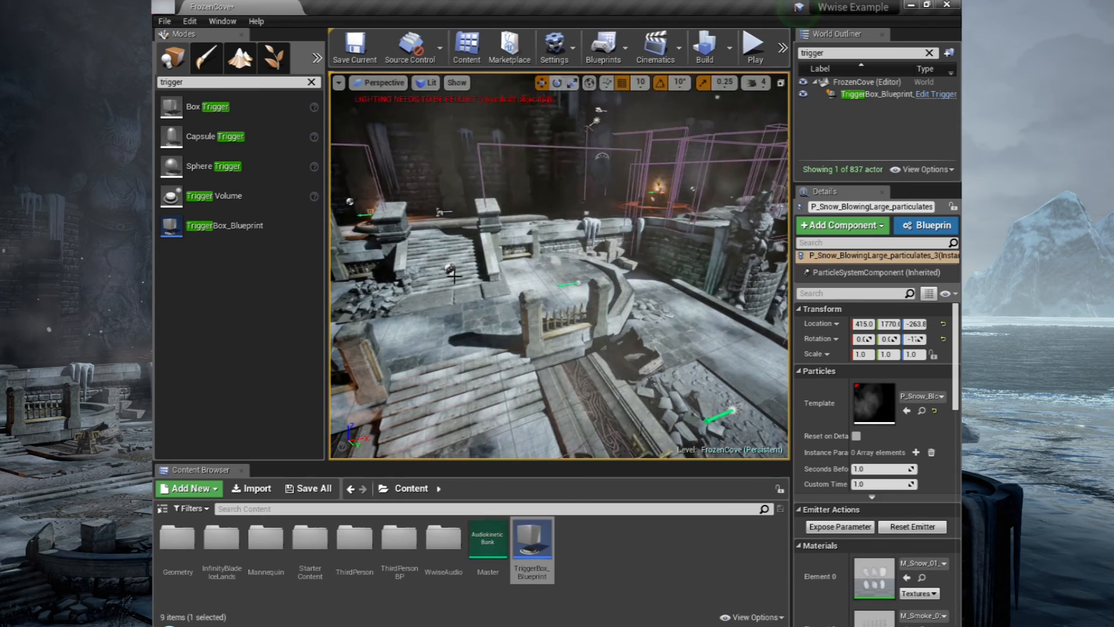